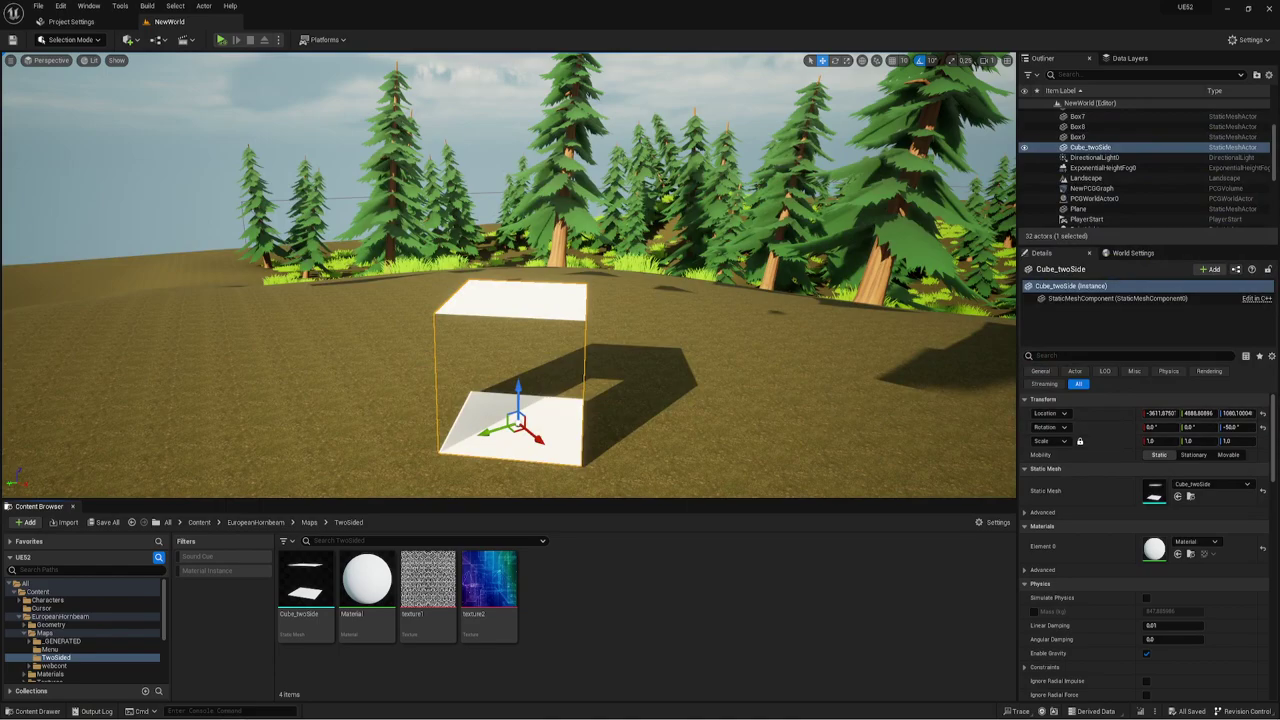
Orbit around the open-sided Cube_twoSide box from above, front-left and up close.
{"action": "mouse_move", "coordinate": [839, 415]}
{"action": "right_mouse_down"}
{"action": "mouse_move", "coordinate": [800, 440]}
{"action": "mouse_move", "coordinate": [700, 430]}
{"action": "right_mouse_up"}
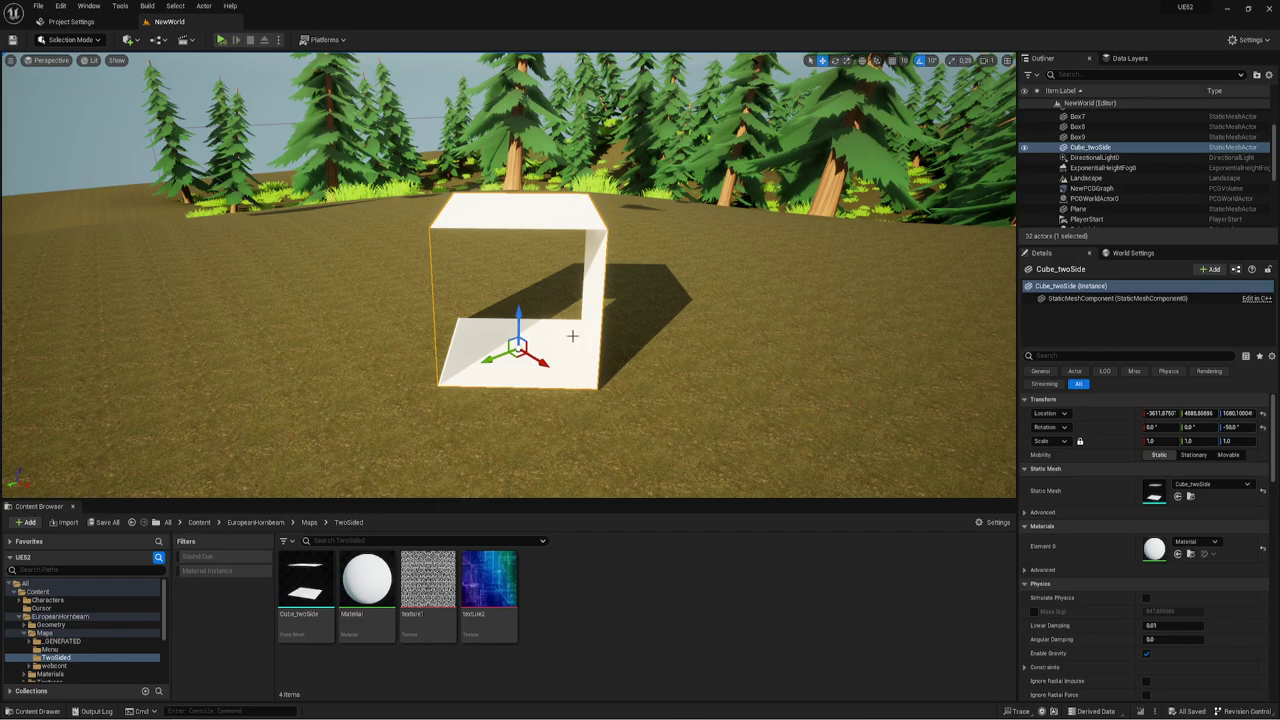
{"action": "right_click_drag", "start_coordinate": [571, 334], "coordinate": [640, 340]}
{"action": "right_click_drag", "start_coordinate": [508, 275], "coordinate": [680, 320]}
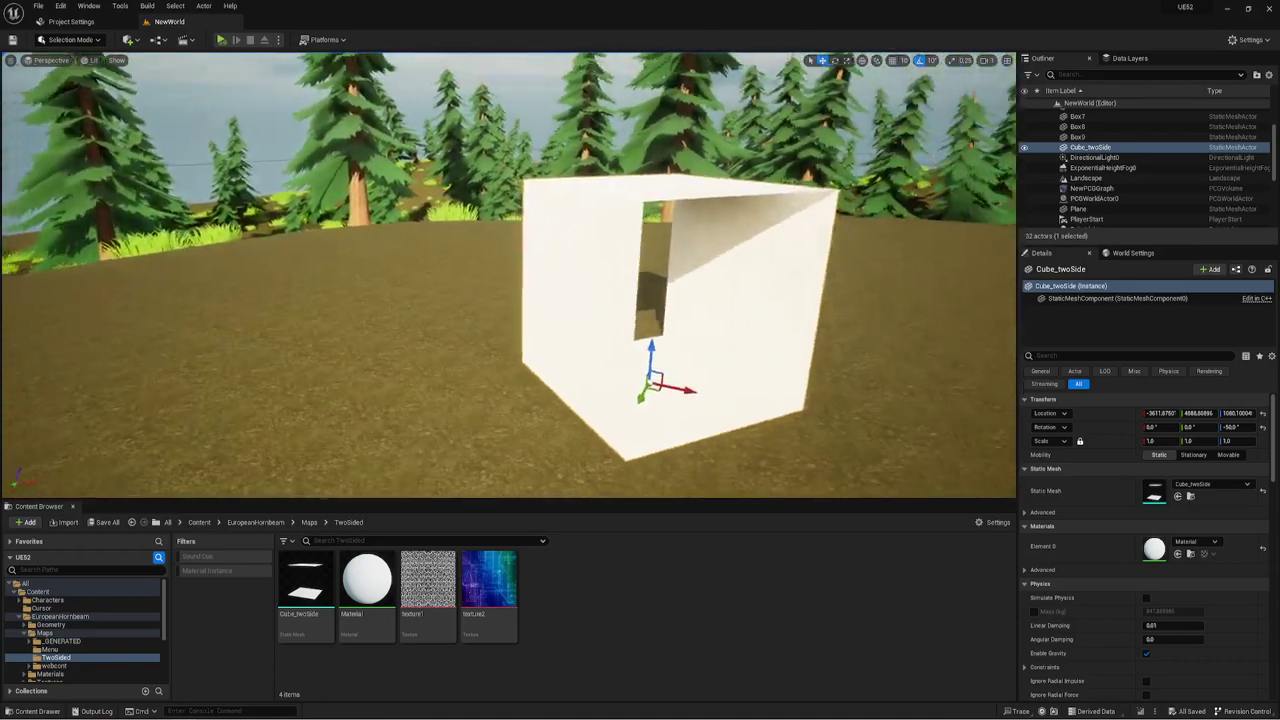
{"action": "right_click_drag", "start_coordinate": [680, 320], "coordinate": [556, 214]}
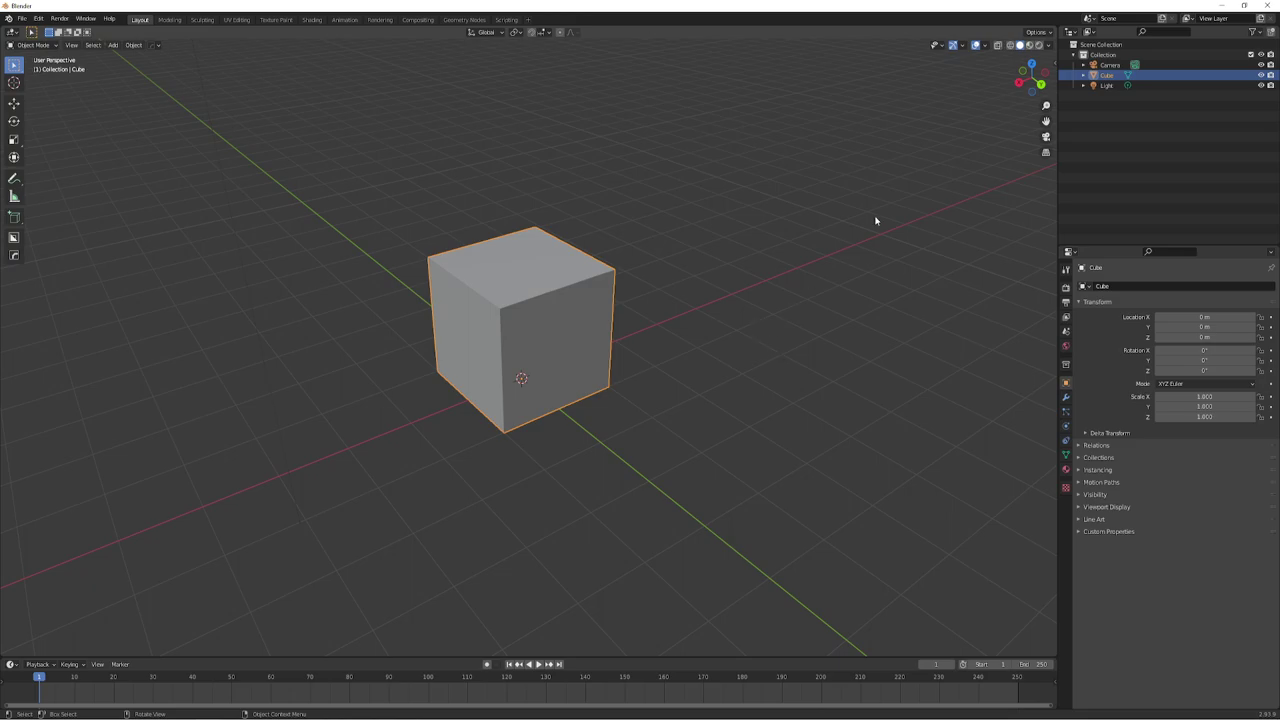
Enable Face Orientation in Blender's viewport overlays.
{"action": "left_click", "coordinate": [985, 45]}
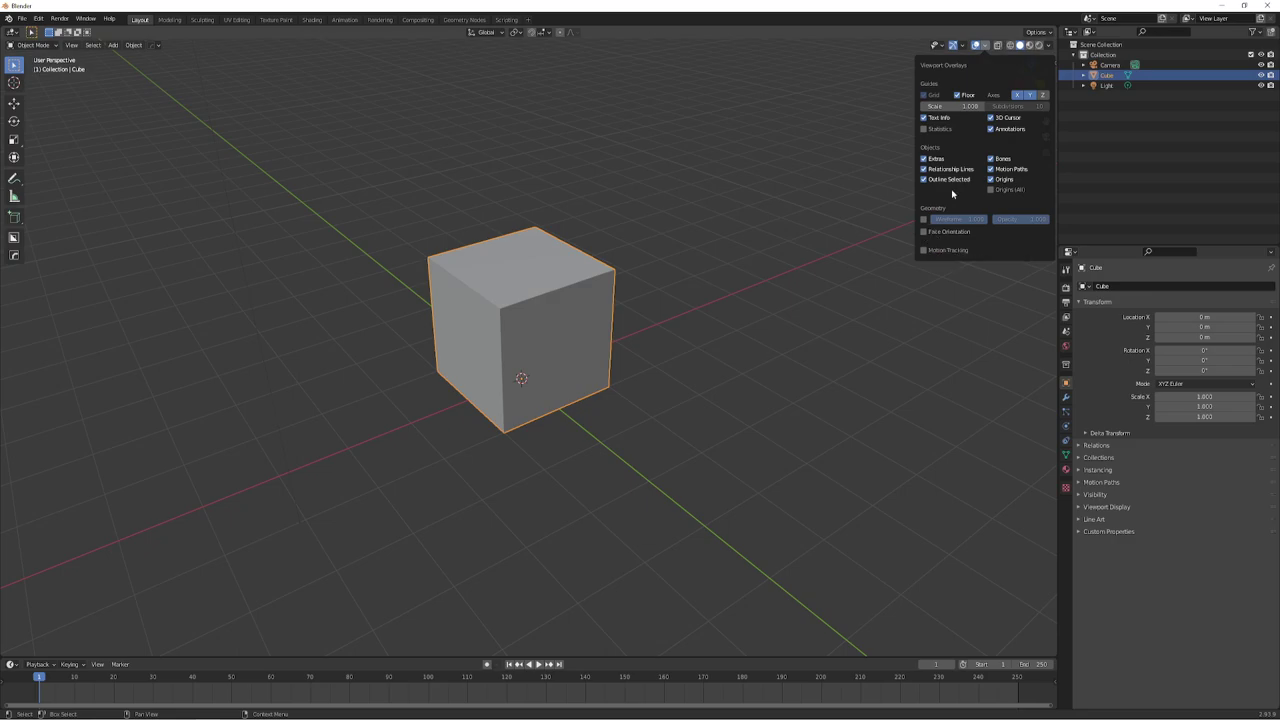
{"action": "left_click", "coordinate": [984, 46]}
{"action": "left_click", "coordinate": [924, 232]}
{"action": "right_click", "coordinate": [665, 311]}
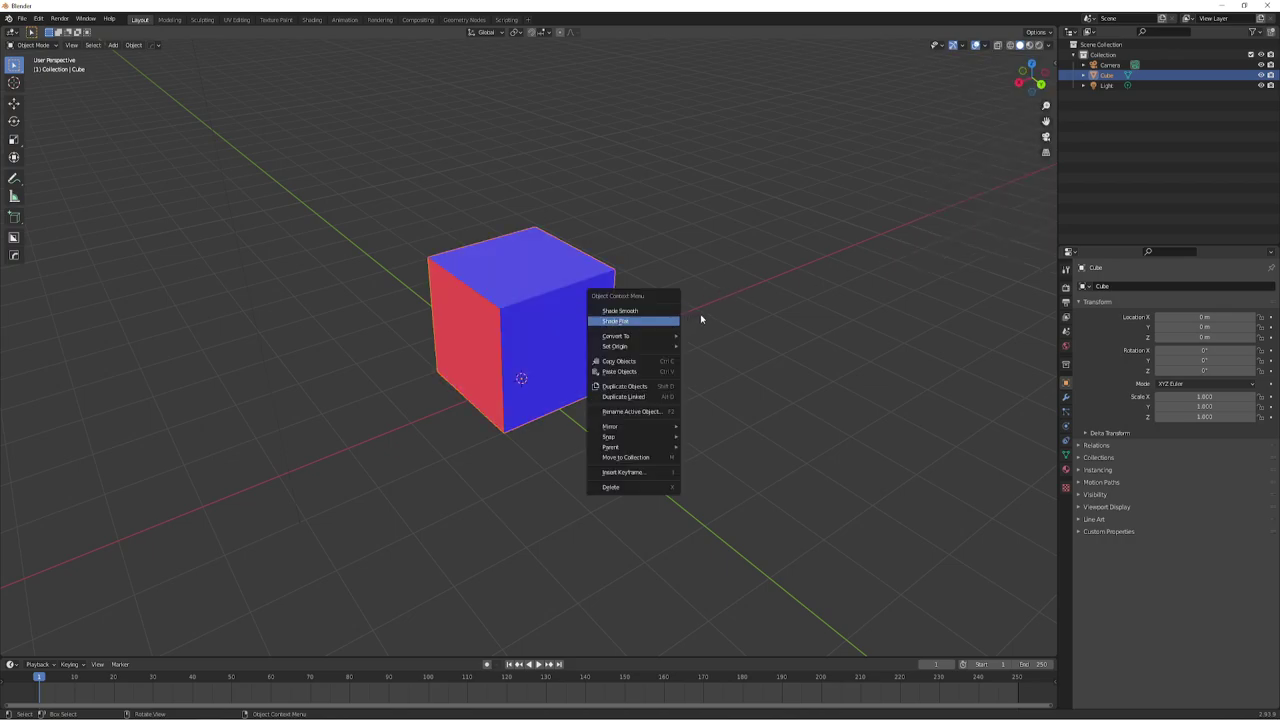
Orbit around the cube to compare its red sides with the blue top face.
{"action": "mouse_move", "coordinate": [729, 261]}
{"action": "middle_mouse_down"}
{"action": "mouse_move", "coordinate": [790, 286]}
{"action": "mouse_move", "coordinate": [757, 343]}
{"action": "mouse_move", "coordinate": [680, 289]}
{"action": "mouse_move", "coordinate": [643, 311]}
{"action": "mouse_move", "coordinate": [509, 263]}
{"action": "mouse_move", "coordinate": [686, 283]}
{"action": "mouse_move", "coordinate": [803, 270]}
{"action": "mouse_move", "coordinate": [613, 257]}
{"action": "middle_mouse_up"}
{"action": "scroll", "coordinate": [617, 306], "scroll_direction": "up", "scroll_amount": 4}
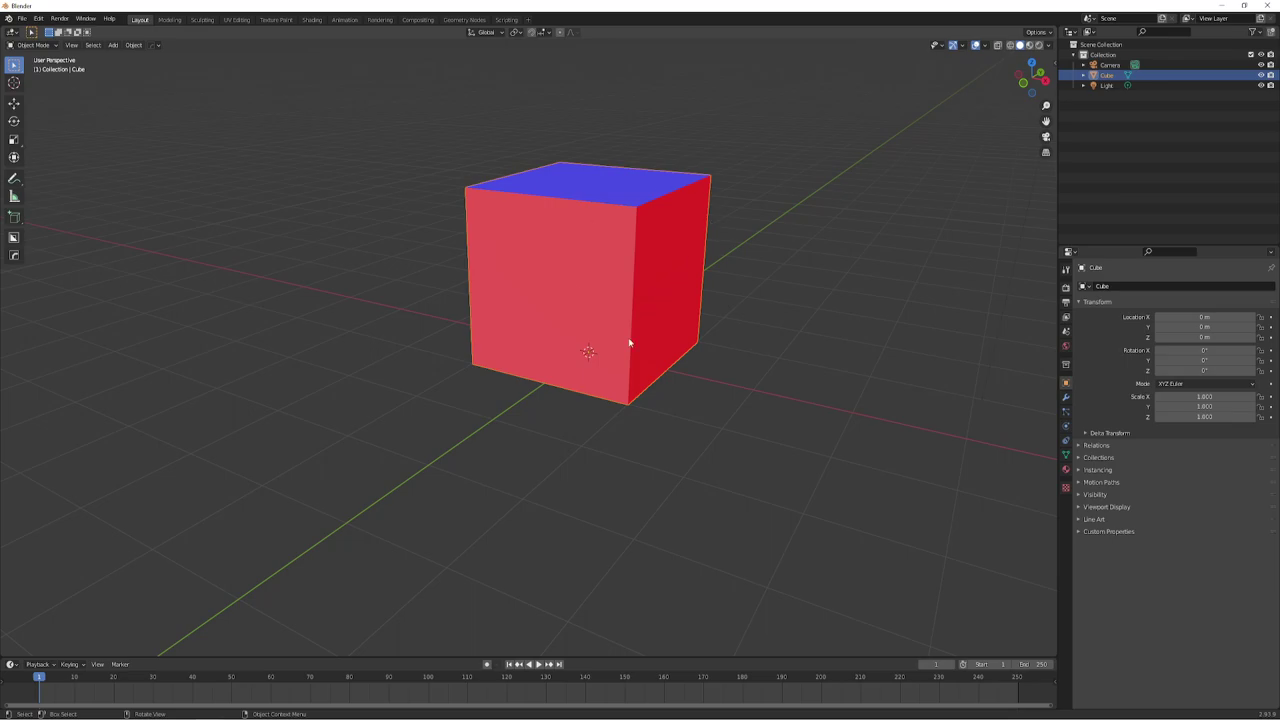
{"action": "mouse_move", "coordinate": [676, 293]}
{"action": "middle_mouse_down"}
{"action": "mouse_move", "coordinate": [594, 297]}
{"action": "mouse_move", "coordinate": [714, 291]}
{"action": "mouse_move", "coordinate": [537, 303]}
{"action": "mouse_move", "coordinate": [517, 316]}
{"action": "mouse_move", "coordinate": [491, 286]}
{"action": "mouse_move", "coordinate": [486, 303]}
{"action": "mouse_move", "coordinate": [563, 271]}
{"action": "middle_mouse_up"}
{"action": "mouse_move", "coordinate": [521, 330]}
{"action": "middle_mouse_down"}
{"action": "mouse_move", "coordinate": [646, 283]}
{"action": "mouse_move", "coordinate": [607, 251]}
{"action": "middle_mouse_up"}
{"action": "mouse_move", "coordinate": [577, 347]}
{"action": "middle_mouse_down"}
{"action": "mouse_move", "coordinate": [597, 371]}
{"action": "mouse_move", "coordinate": [540, 389]}
{"action": "mouse_move", "coordinate": [612, 378]}
{"action": "middle_mouse_up"}
{"action": "scroll", "coordinate": [612, 378], "scroll_direction": "up", "scroll_amount": 3}
{"action": "scroll", "coordinate": [612, 378], "scroll_direction": "down", "scroll_amount": 1}
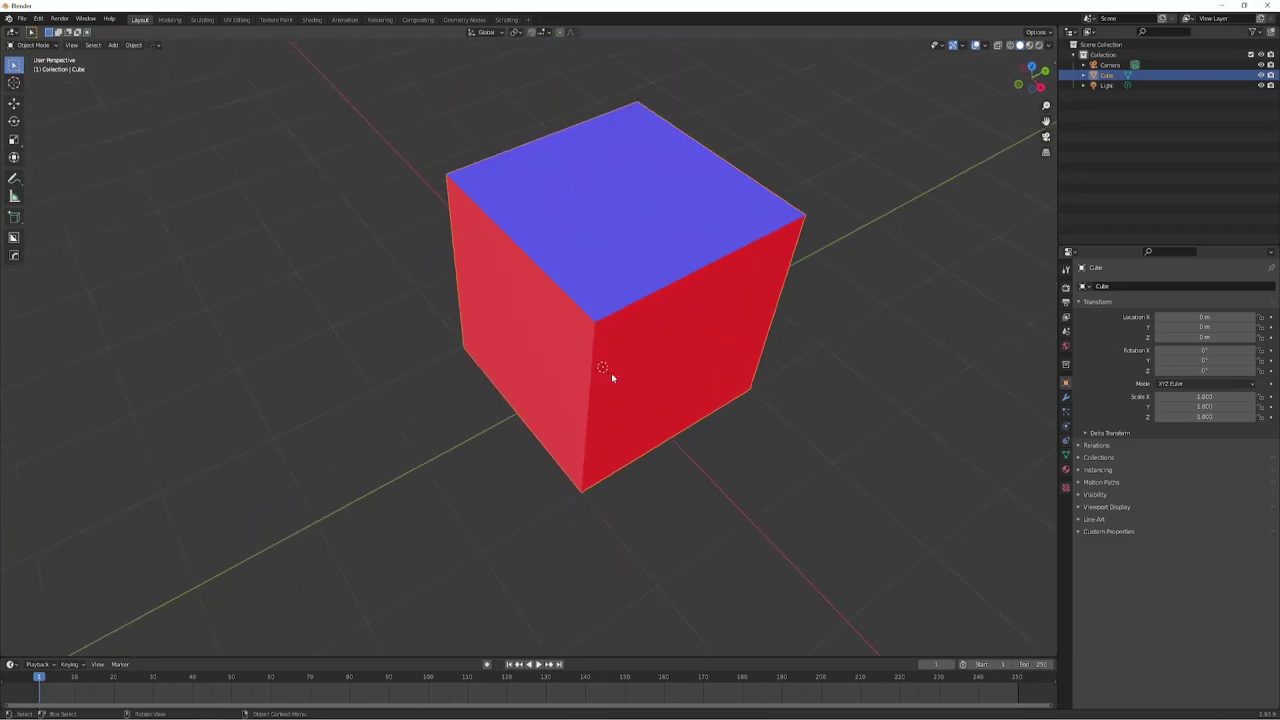
{"action": "scroll", "coordinate": [609, 270], "scroll_direction": "down", "scroll_amount": 1}
{"action": "scroll", "coordinate": [608, 268], "scroll_direction": "down", "scroll_amount": 3}
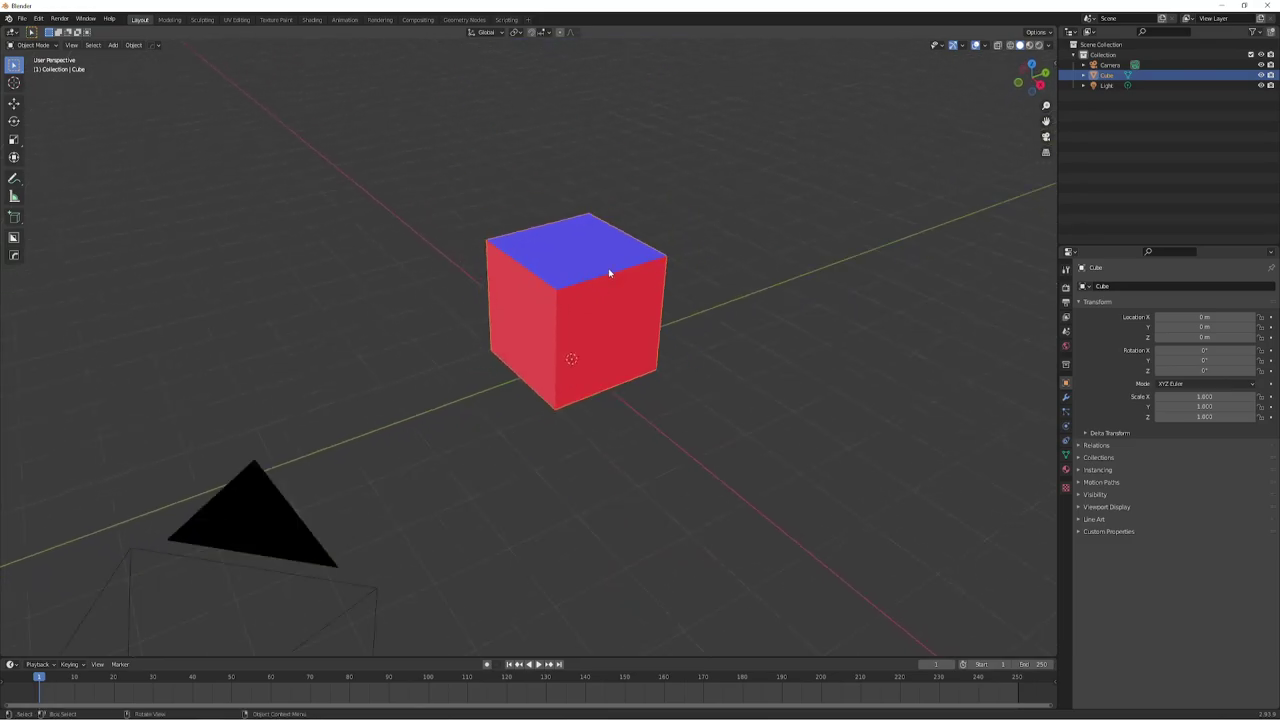
{"action": "middle_click_drag", "start_coordinate": [589, 303], "coordinate": [617, 282]}
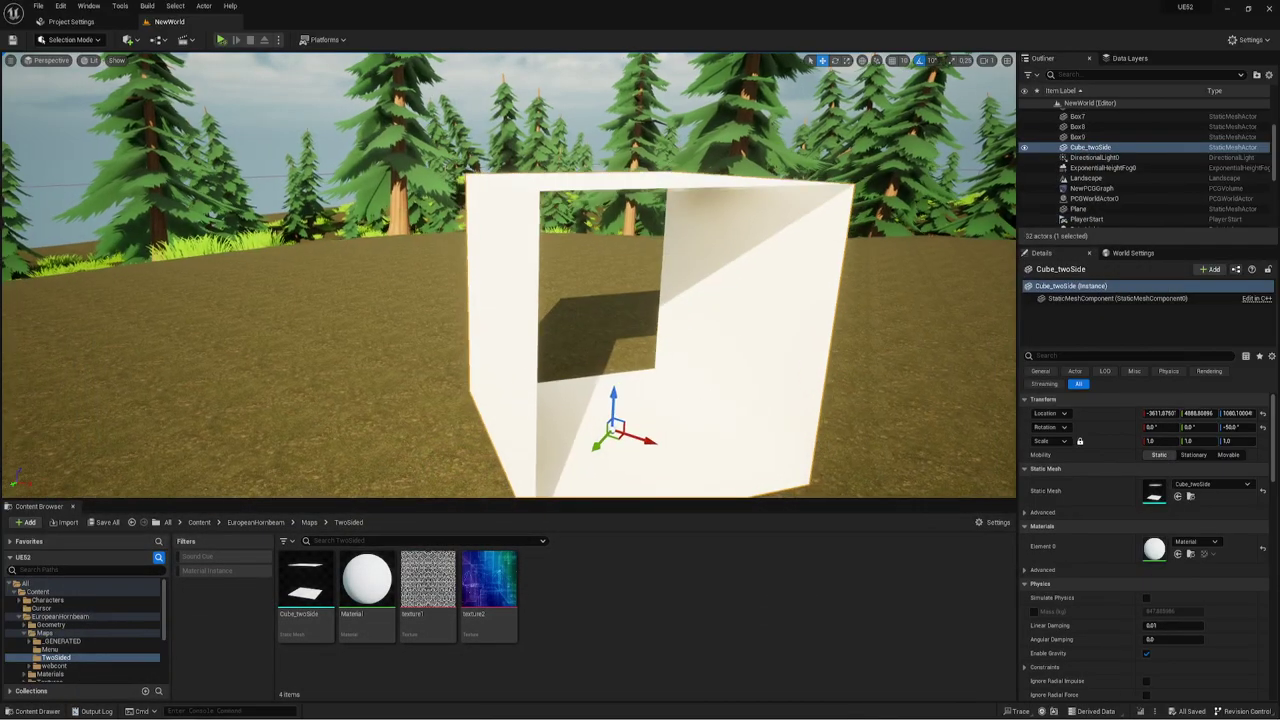
{"action": "right_click_drag", "start_coordinate": [700, 380], "coordinate": [720, 394]}
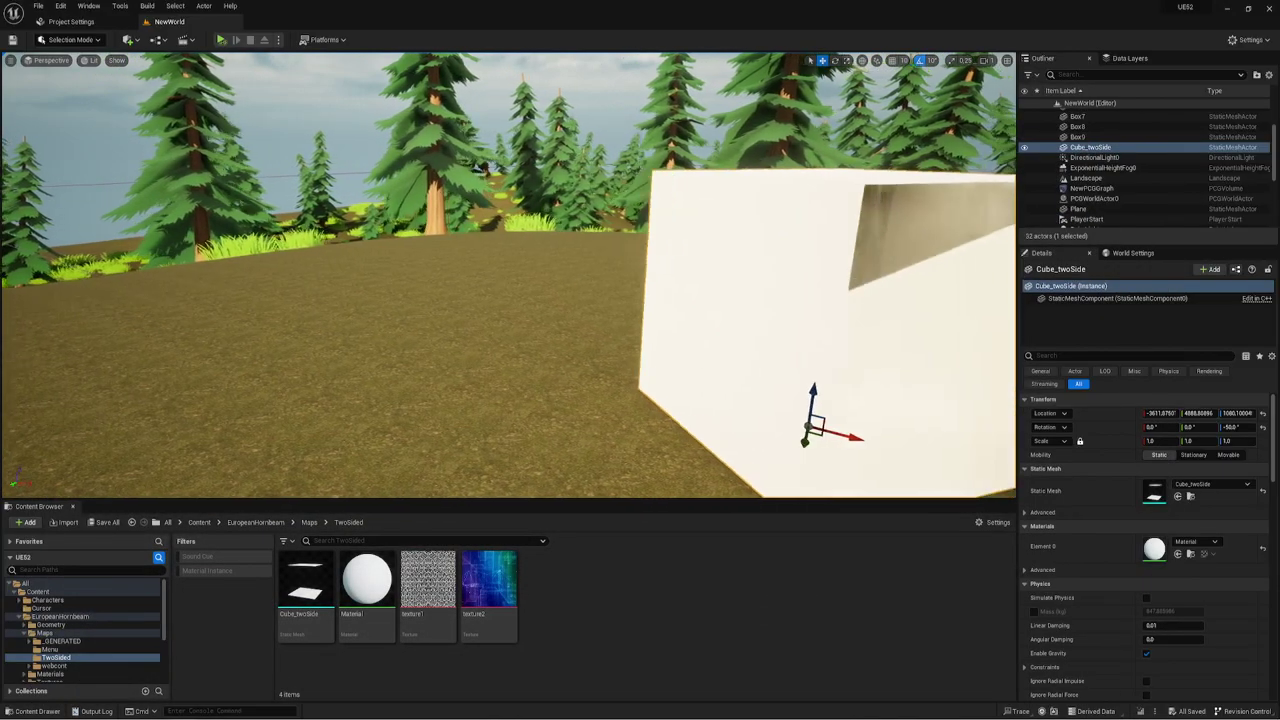
Open the TwoSided folder's Material, enable Two Sided, then apply and save it.
{"action": "left_click", "coordinate": [365, 578]}
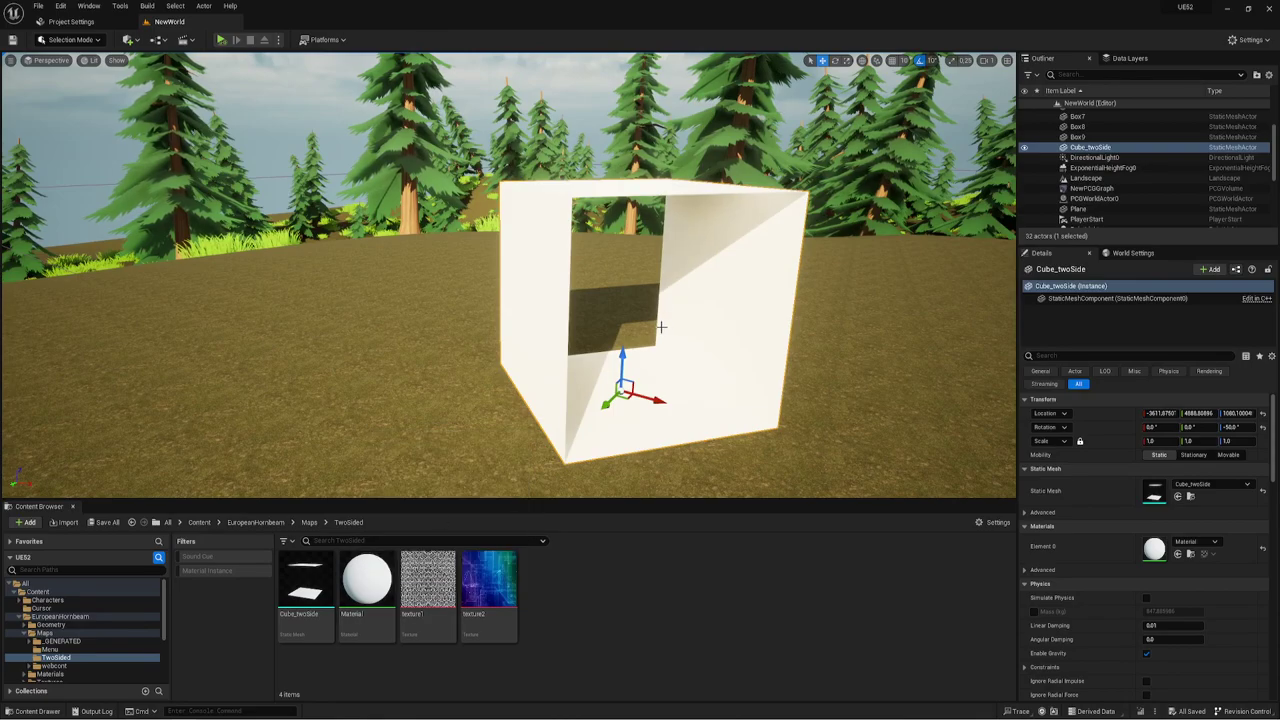
{"action": "double_click", "coordinate": [376, 574]}
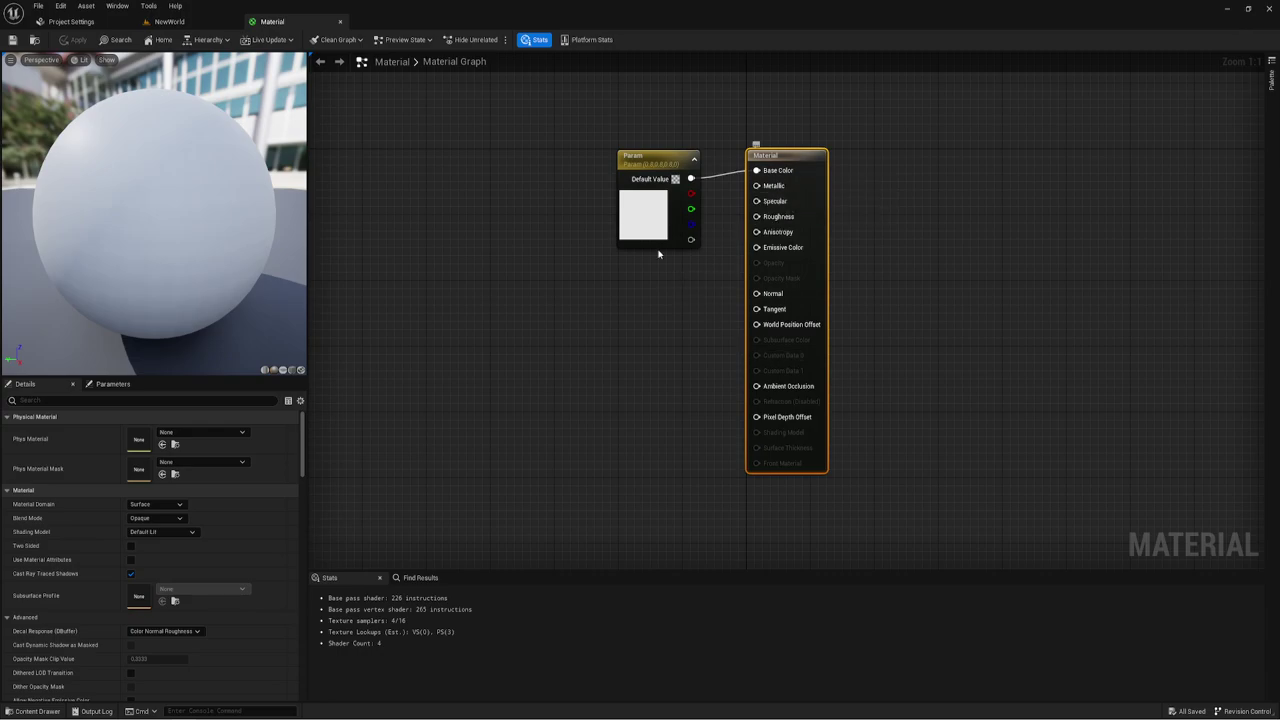
{"action": "left_click", "coordinate": [131, 547]}
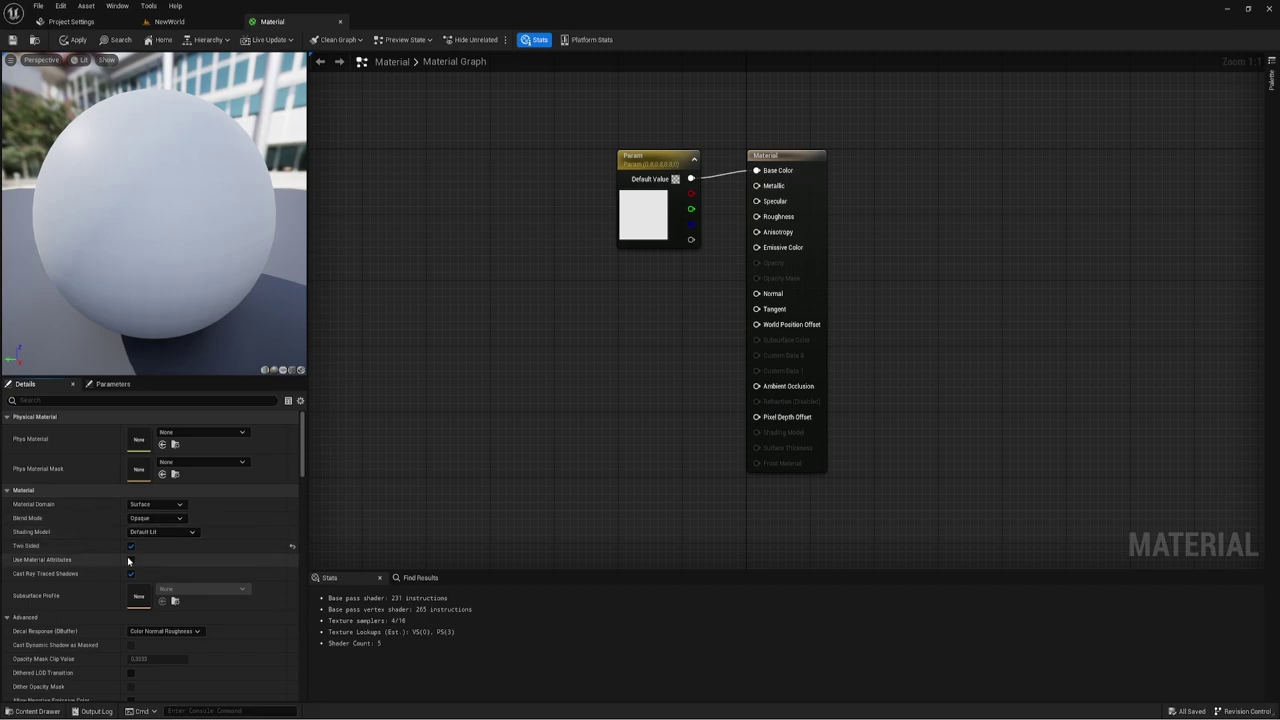
{"action": "left_click", "coordinate": [73, 39]}
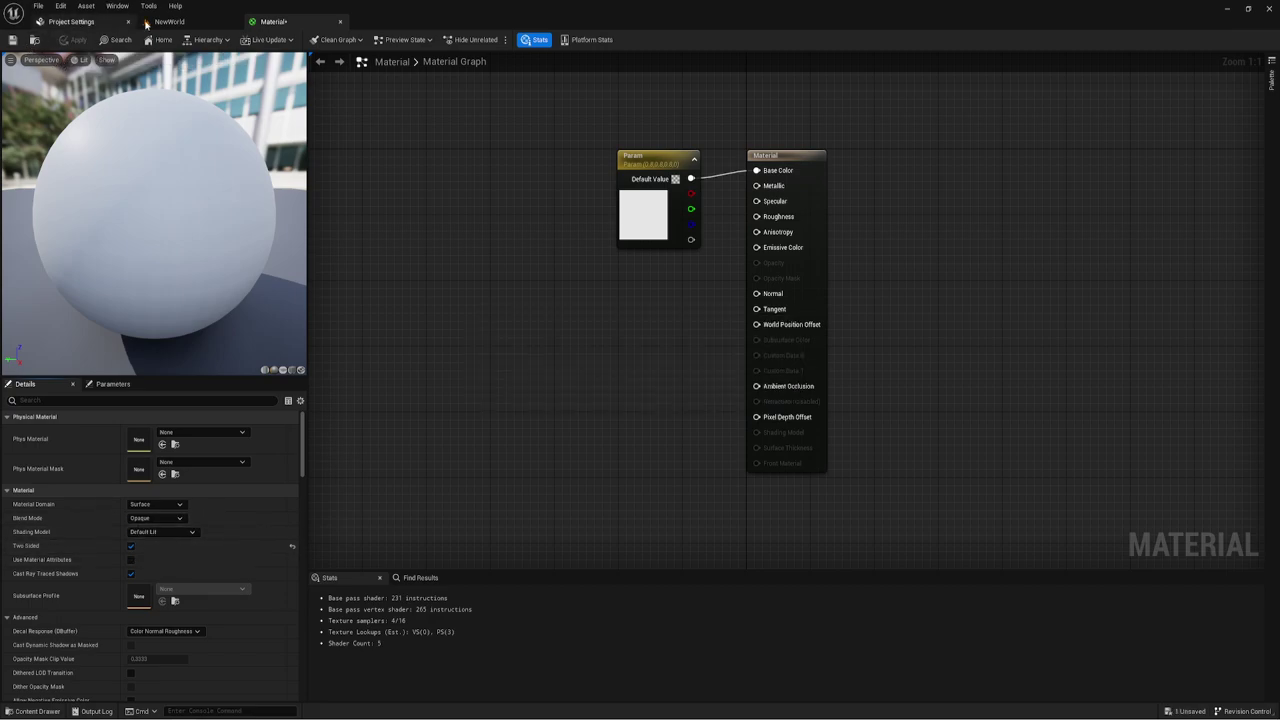
{"action": "left_click", "coordinate": [13, 41]}
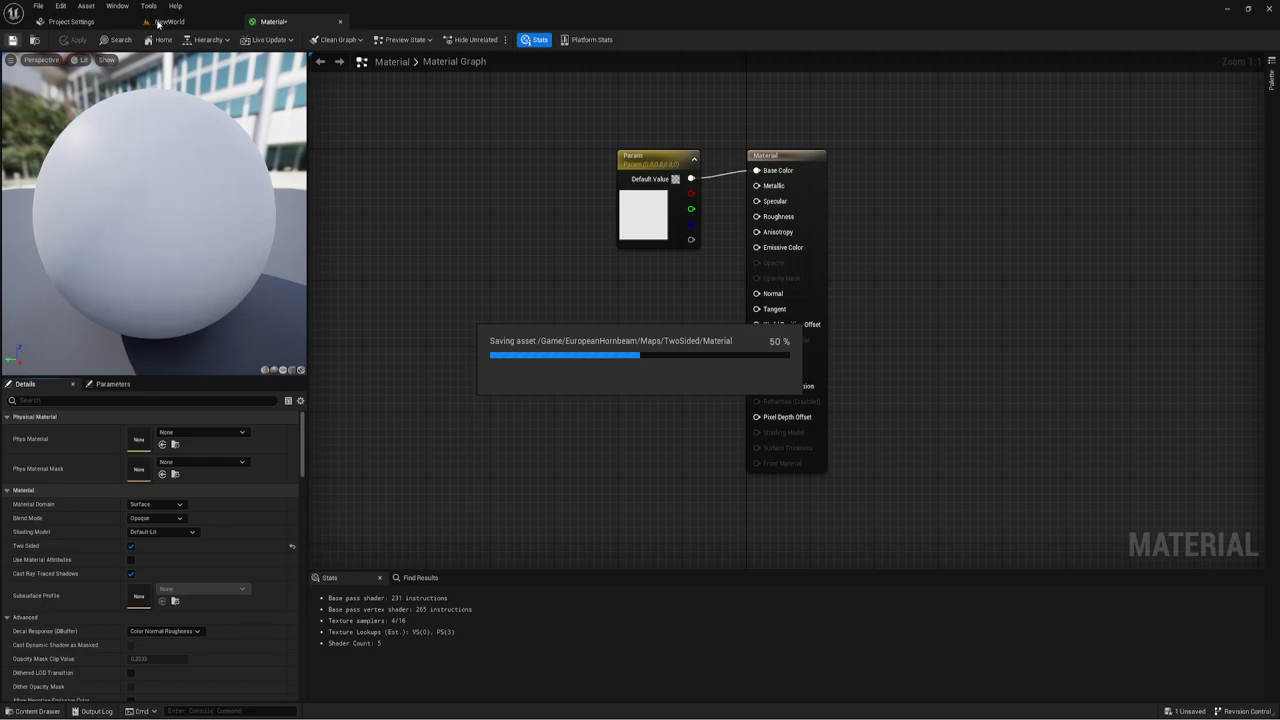
{"action": "left_click", "coordinate": [167, 22]}
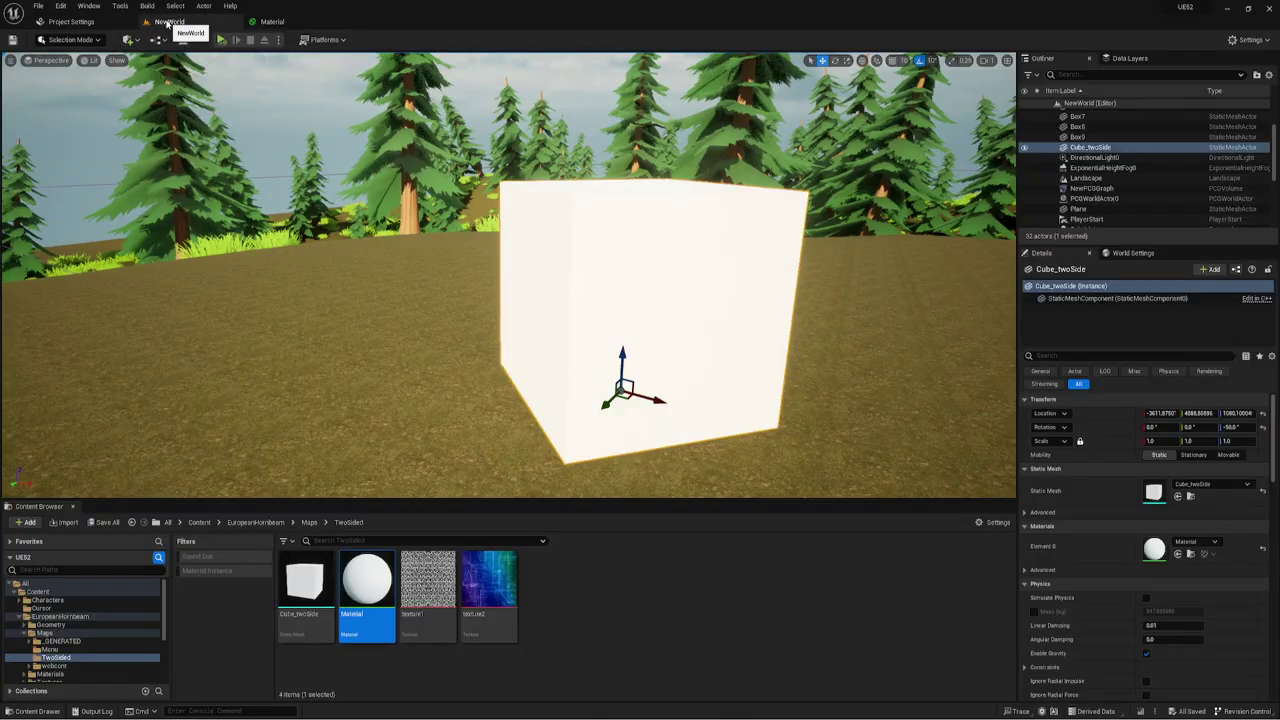
{"action": "mouse_move", "coordinate": [657, 269]}
{"action": "left_mouse_down"}
{"action": "mouse_move", "coordinate": [645, 255]}
{"action": "mouse_move", "coordinate": [515, 300]}
{"action": "left_mouse_up"}
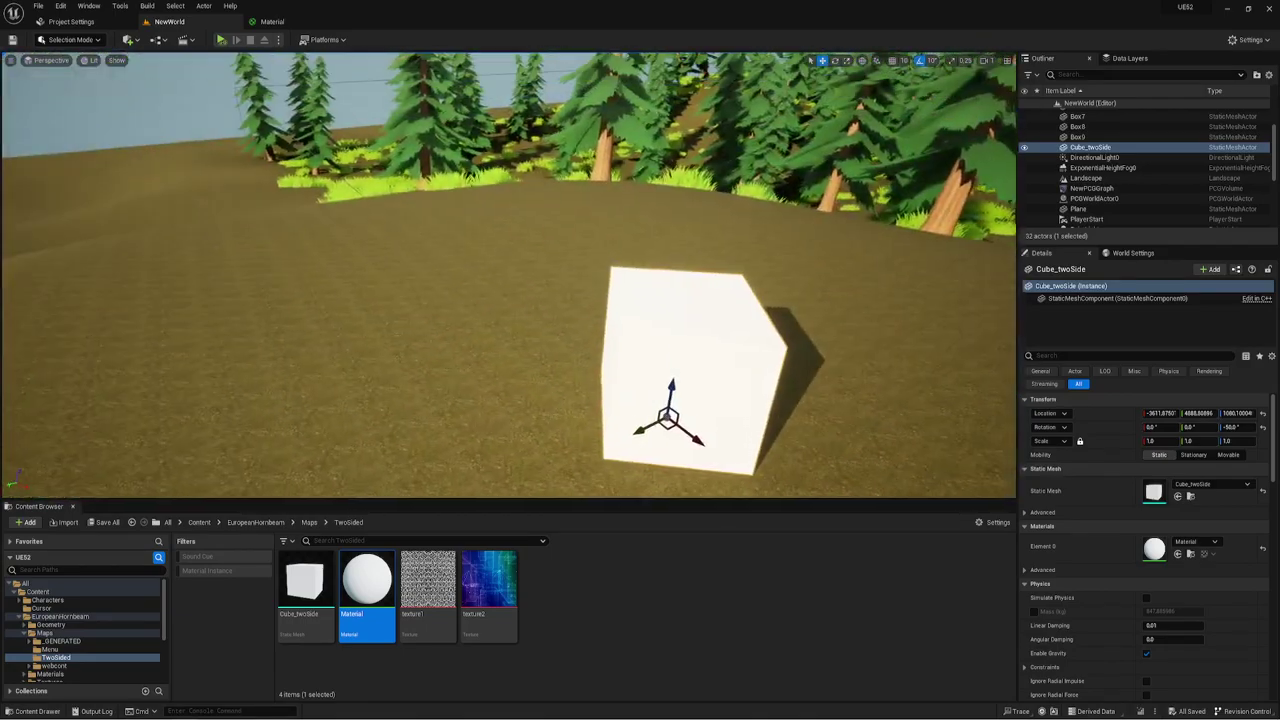
{"action": "left_click_drag", "start_coordinate": [515, 300], "coordinate": [624, 273]}
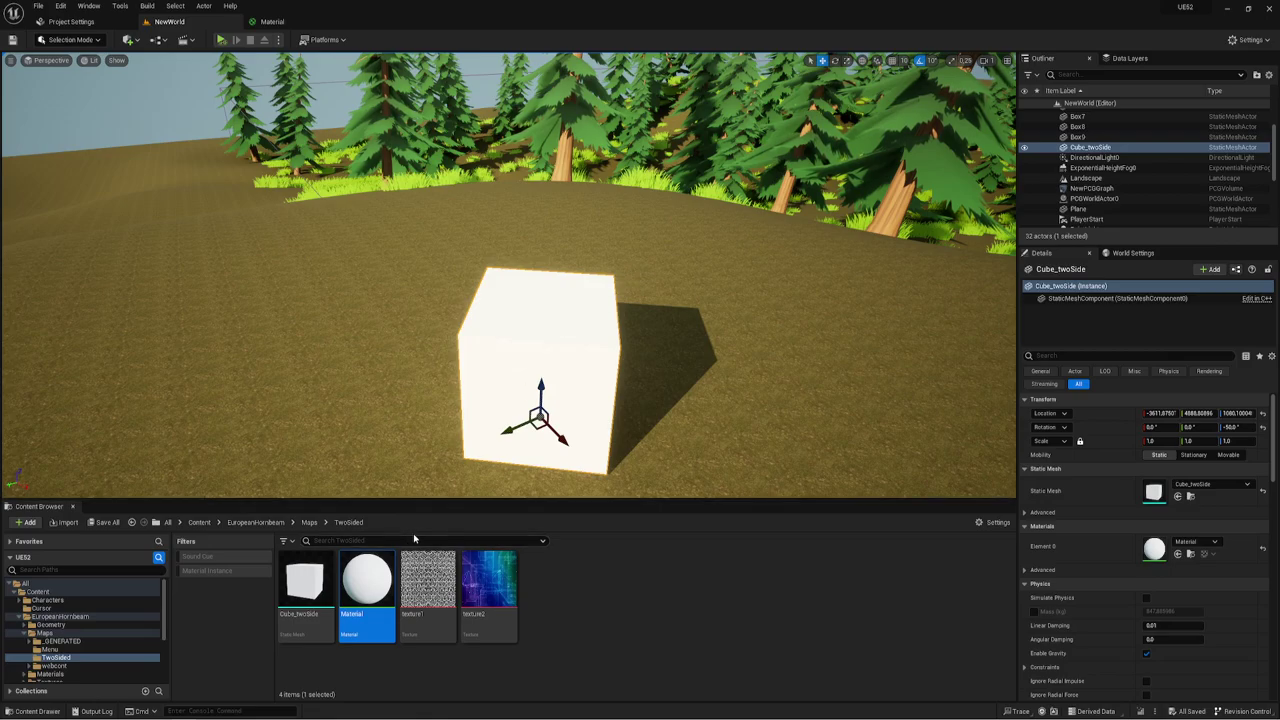
In the Material graph, move the Param node down-left and break its link to Base Color.
{"action": "left_click", "coordinate": [291, 19]}
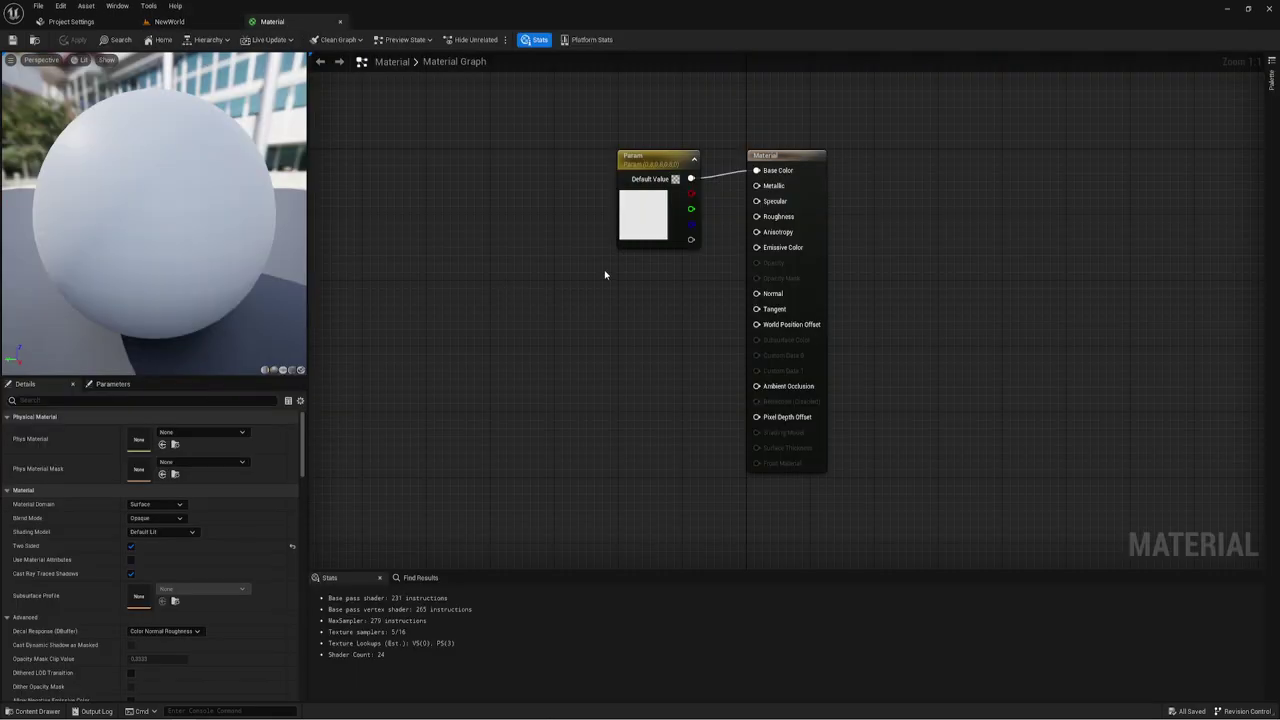
{"action": "right_click_drag", "start_coordinate": [605, 274], "coordinate": [694, 309]}
{"action": "mouse_move", "coordinate": [760, 195]}
{"action": "left_mouse_down"}
{"action": "mouse_move", "coordinate": [618, 323]}
{"action": "mouse_move", "coordinate": [610, 290]}
{"action": "left_mouse_up"}
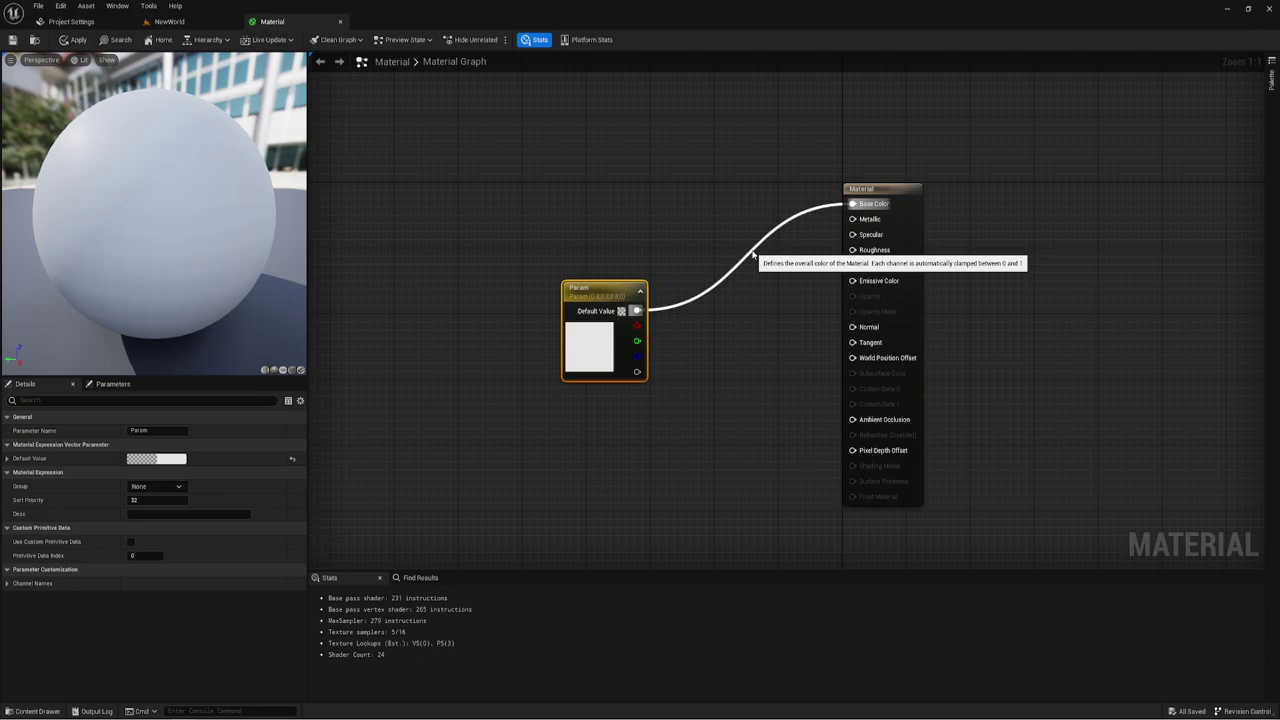
{"action": "left_click_drag", "start_coordinate": [585, 300], "coordinate": [529, 350]}
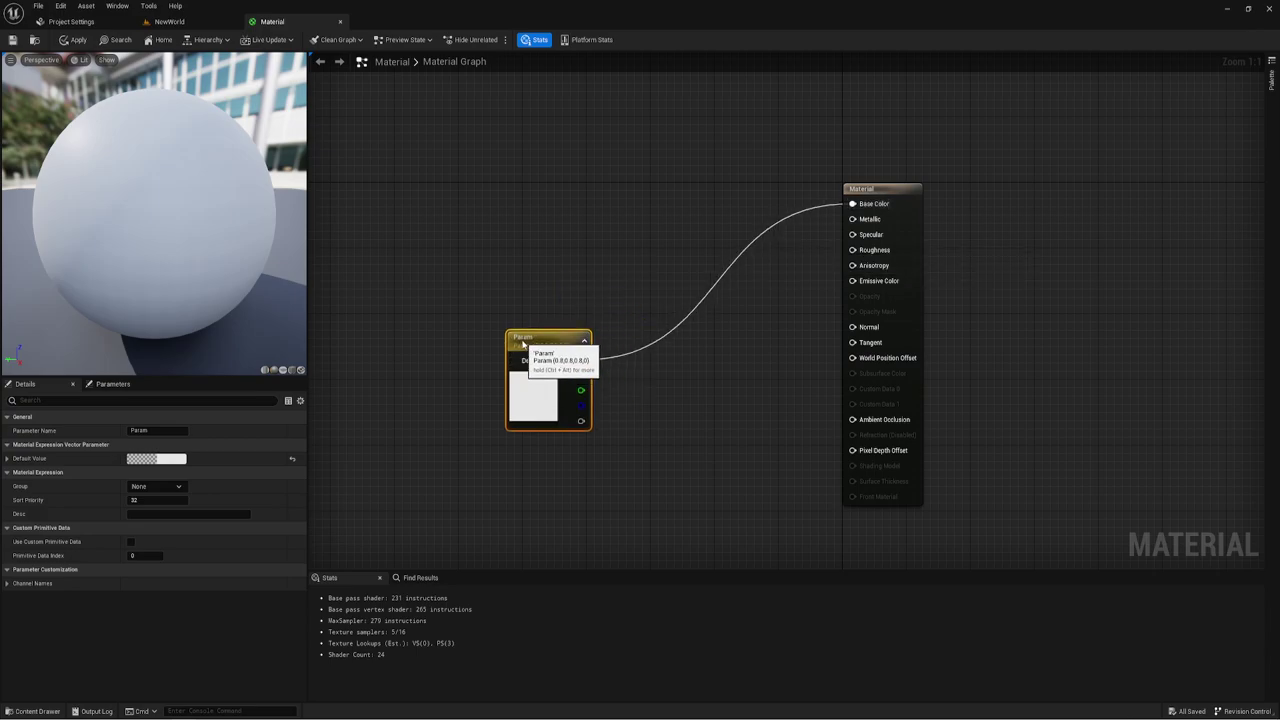
{"action": "left_click", "coordinate": [733, 269]}
{"action": "left_click", "coordinate": [729, 271], "text": "alt"}
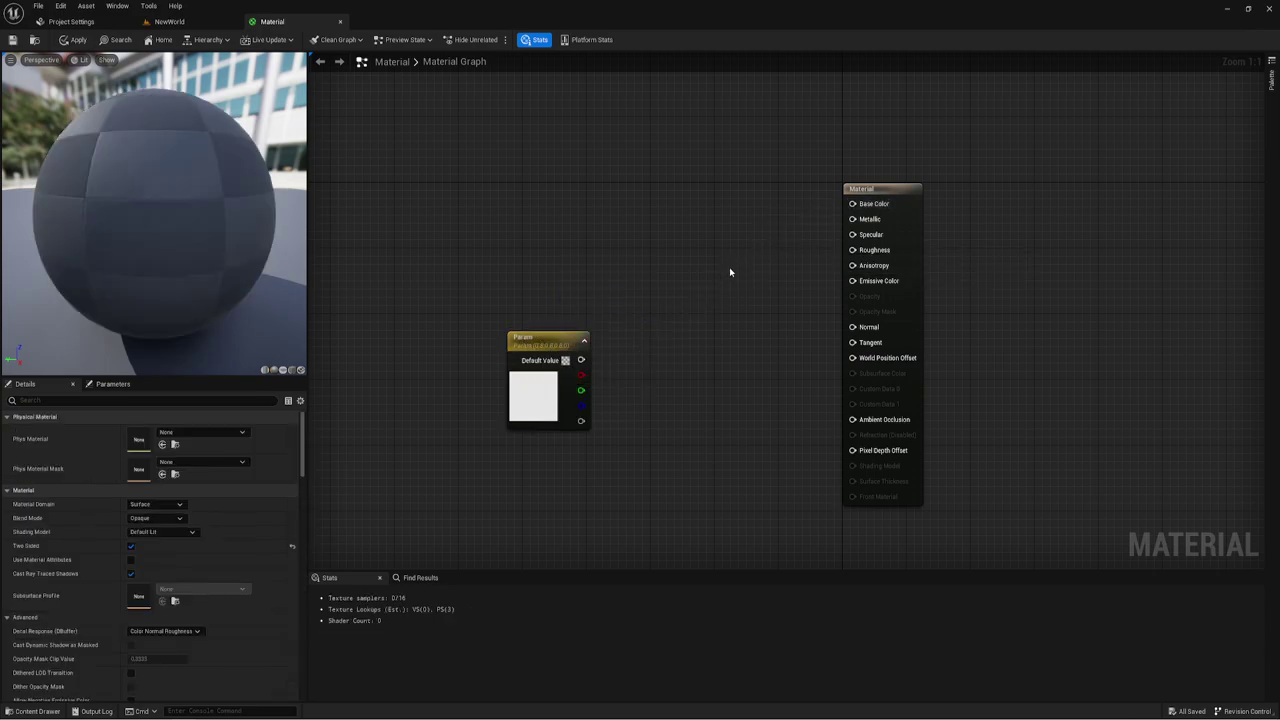
{"action": "scroll", "coordinate": [678, 280], "scroll_direction": "down", "scroll_amount": 1}
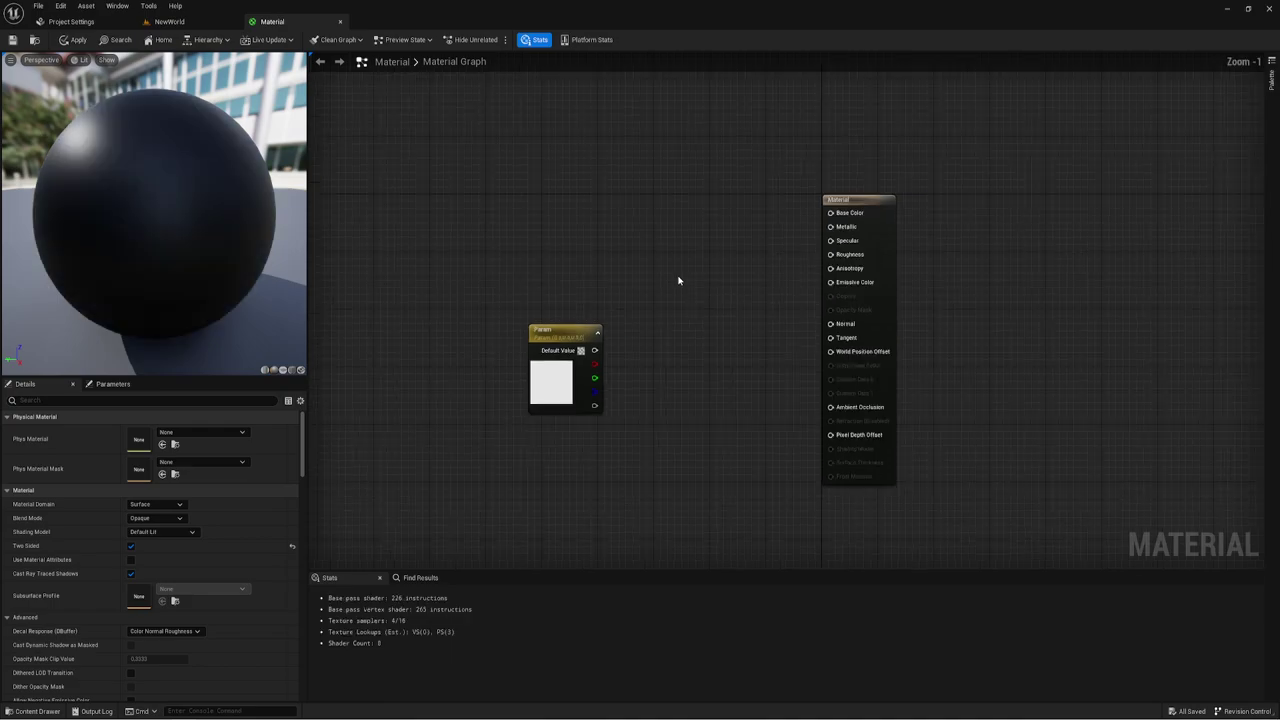
{"action": "right_click_drag", "start_coordinate": [683, 277], "coordinate": [696, 279]}
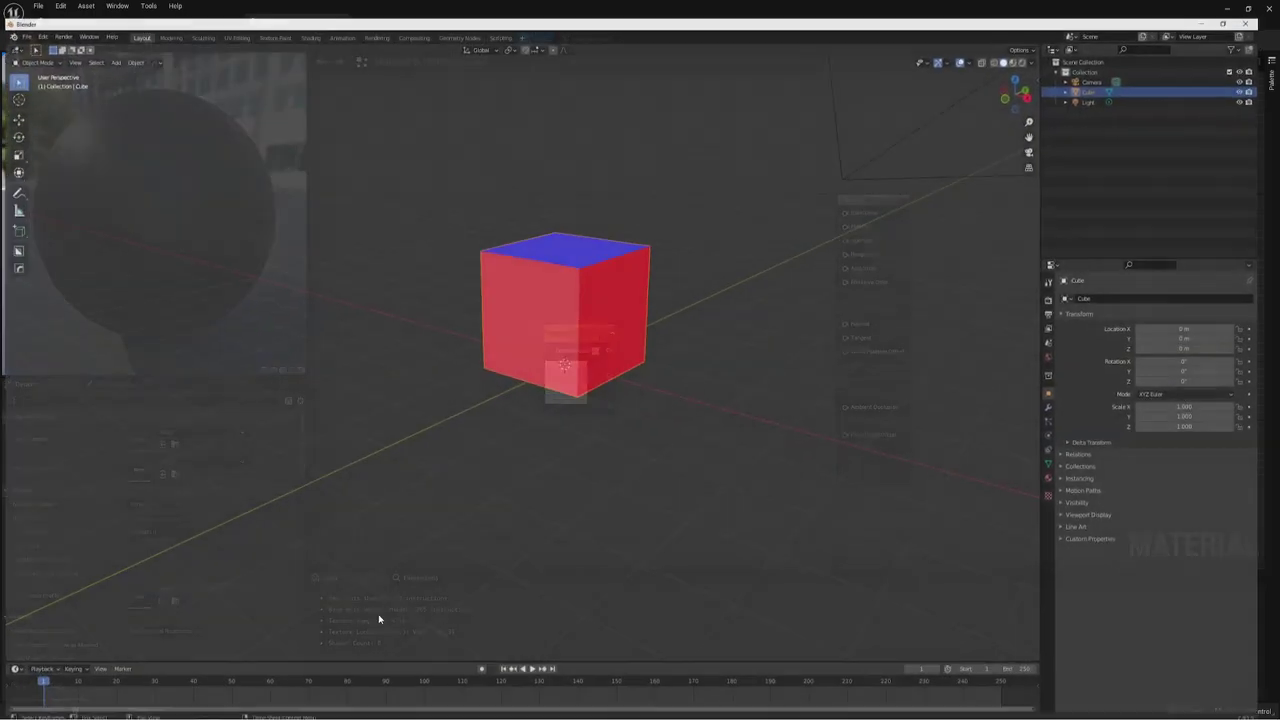
In Edit Mode, delete the cube's top face to leave an open-topped box.
{"action": "mouse_move", "coordinate": [613, 250]}
{"action": "middle_mouse_down"}
{"action": "mouse_move", "coordinate": [614, 297]}
{"action": "mouse_move", "coordinate": [582, 274]}
{"action": "middle_mouse_up"}
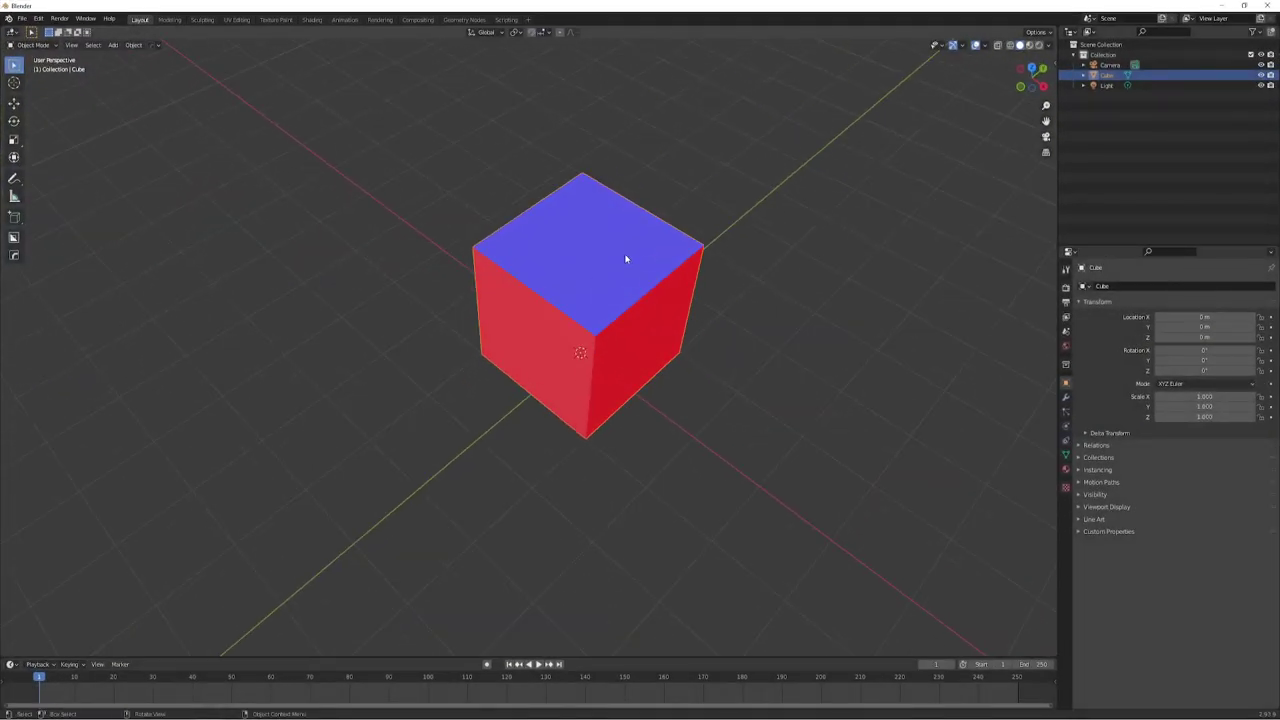
{"action": "key", "text": "Tab"}
{"action": "left_click", "coordinate": [617, 302]}
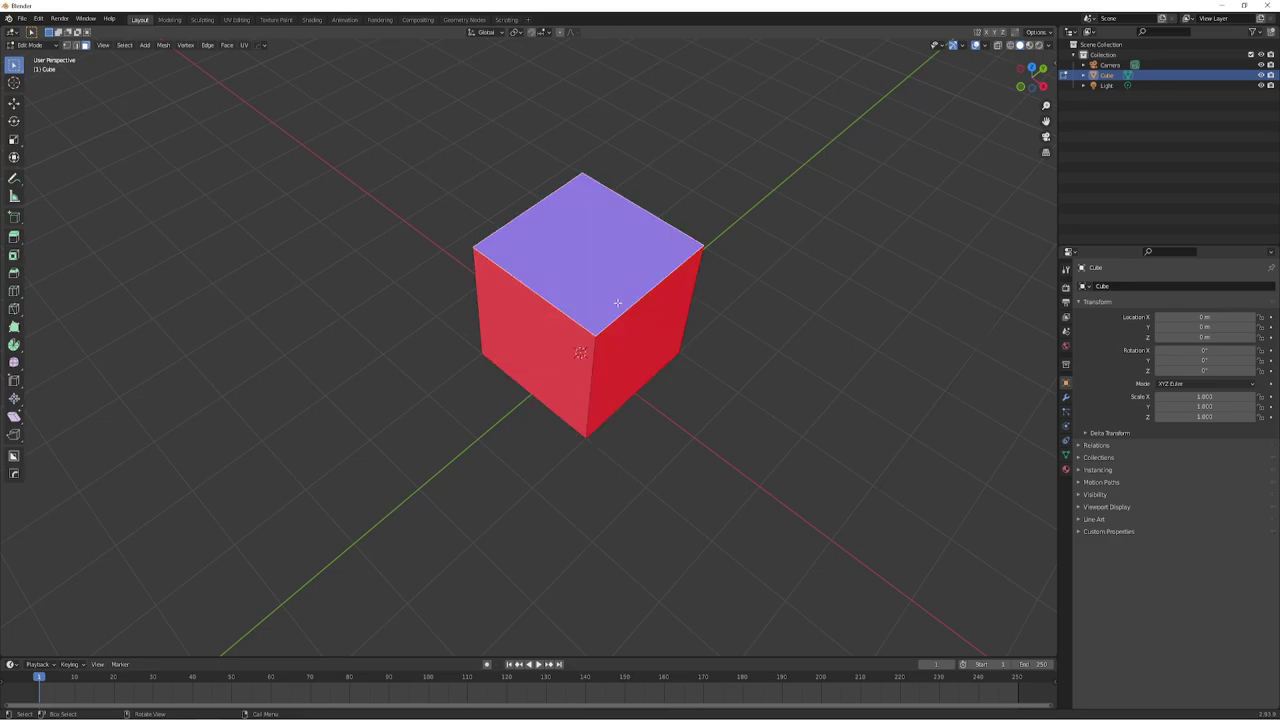
{"action": "key", "text": "x"}
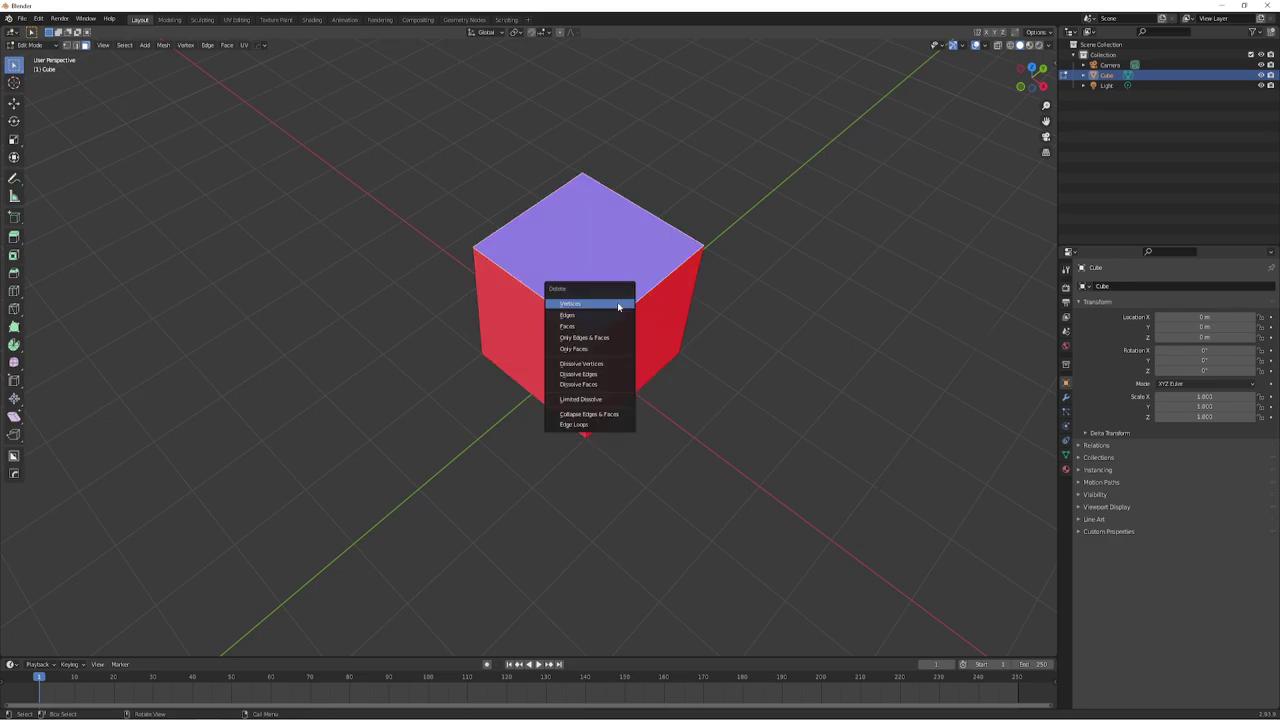
{"action": "left_click", "coordinate": [587, 326]}
{"action": "scroll", "coordinate": [592, 252], "scroll_direction": "up", "scroll_amount": 3}
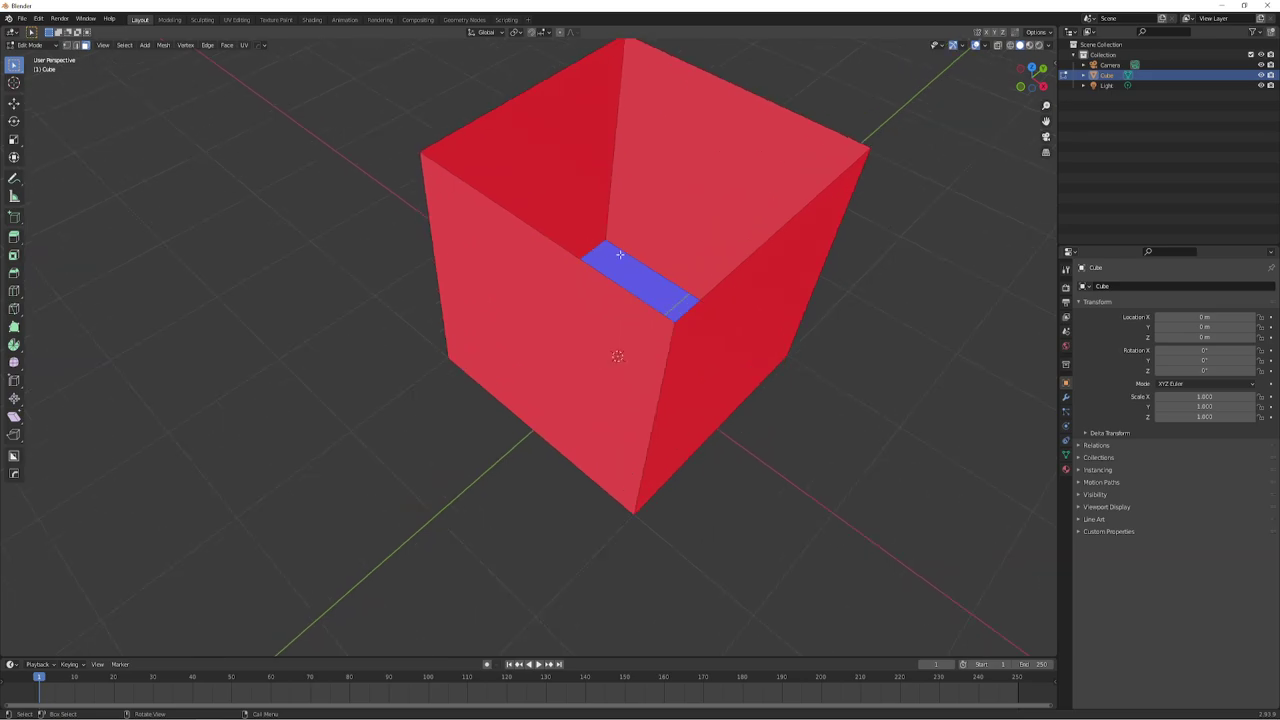
{"action": "mouse_move", "coordinate": [618, 252]}
{"action": "middle_mouse_down"}
{"action": "mouse_move", "coordinate": [616, 289]}
{"action": "mouse_move", "coordinate": [611, 280]}
{"action": "middle_mouse_up"}
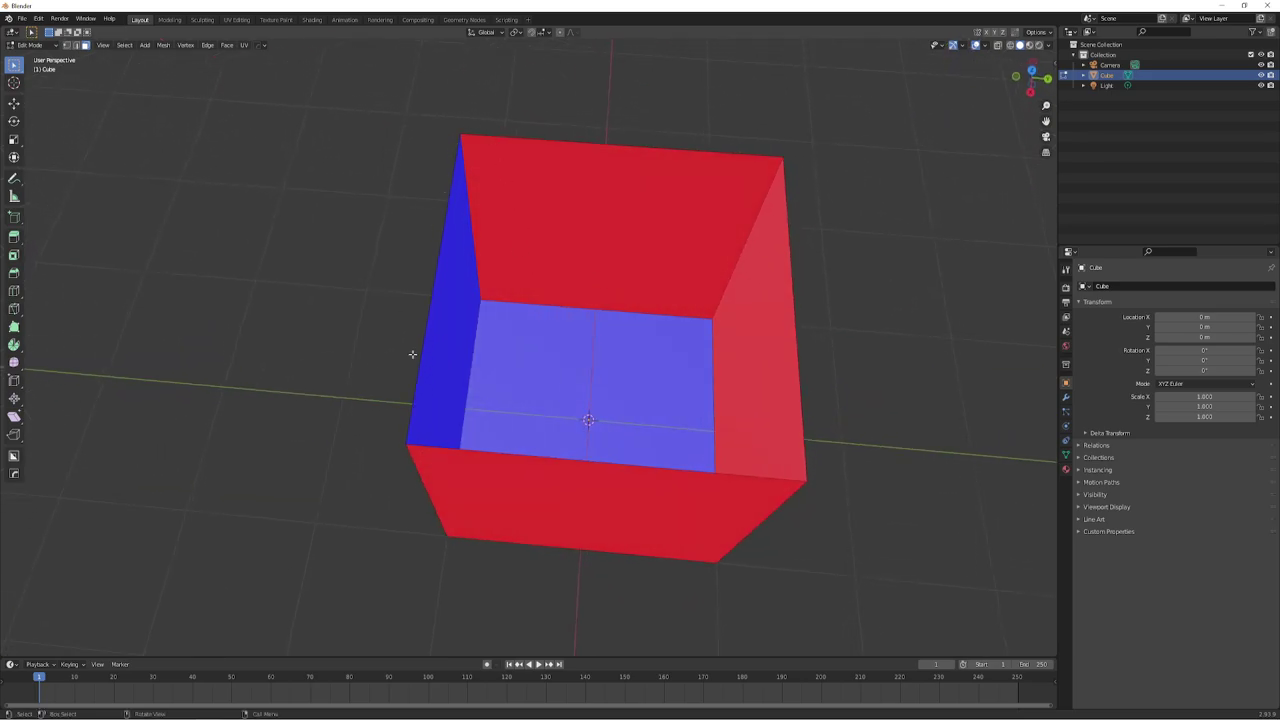
Extrude the open rim edge loop and scale it inward into a border.
{"action": "key", "text": "2"}
{"action": "left_click", "coordinate": [506, 456], "text": "alt"}
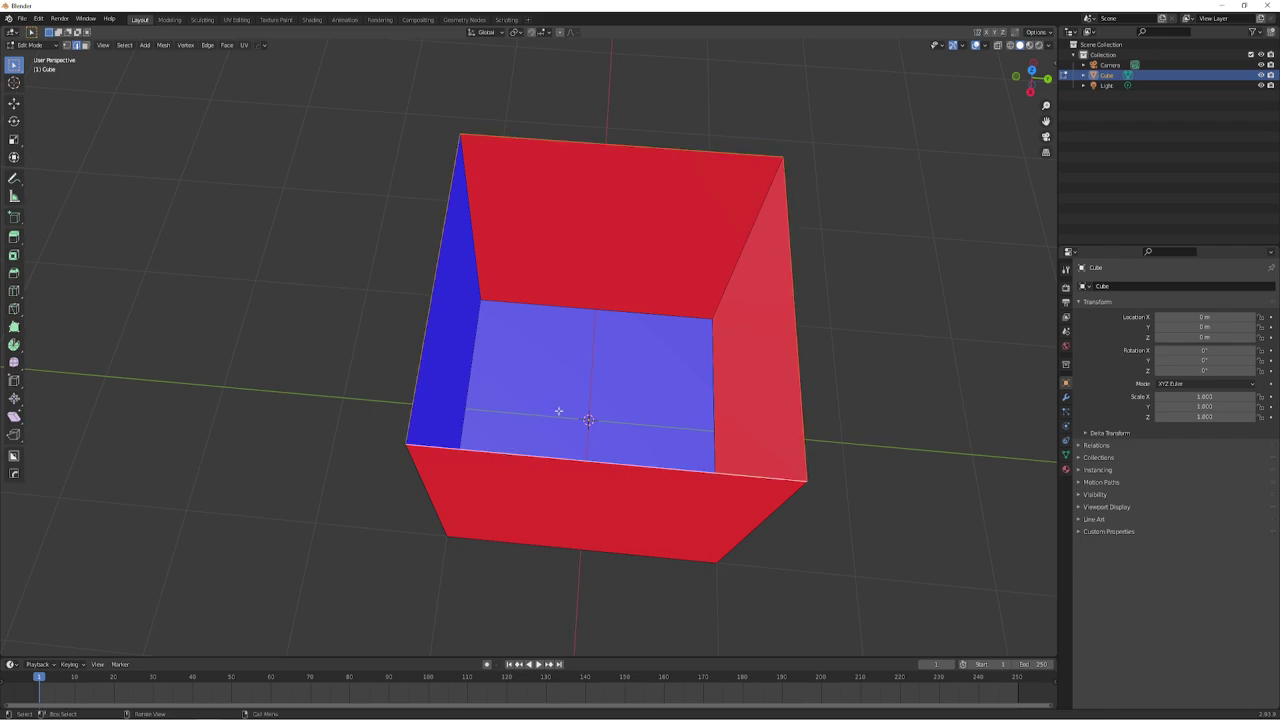
{"action": "key", "text": "e"}
{"action": "key", "text": "s"}
{"action": "left_click", "coordinate": [747, 508]}
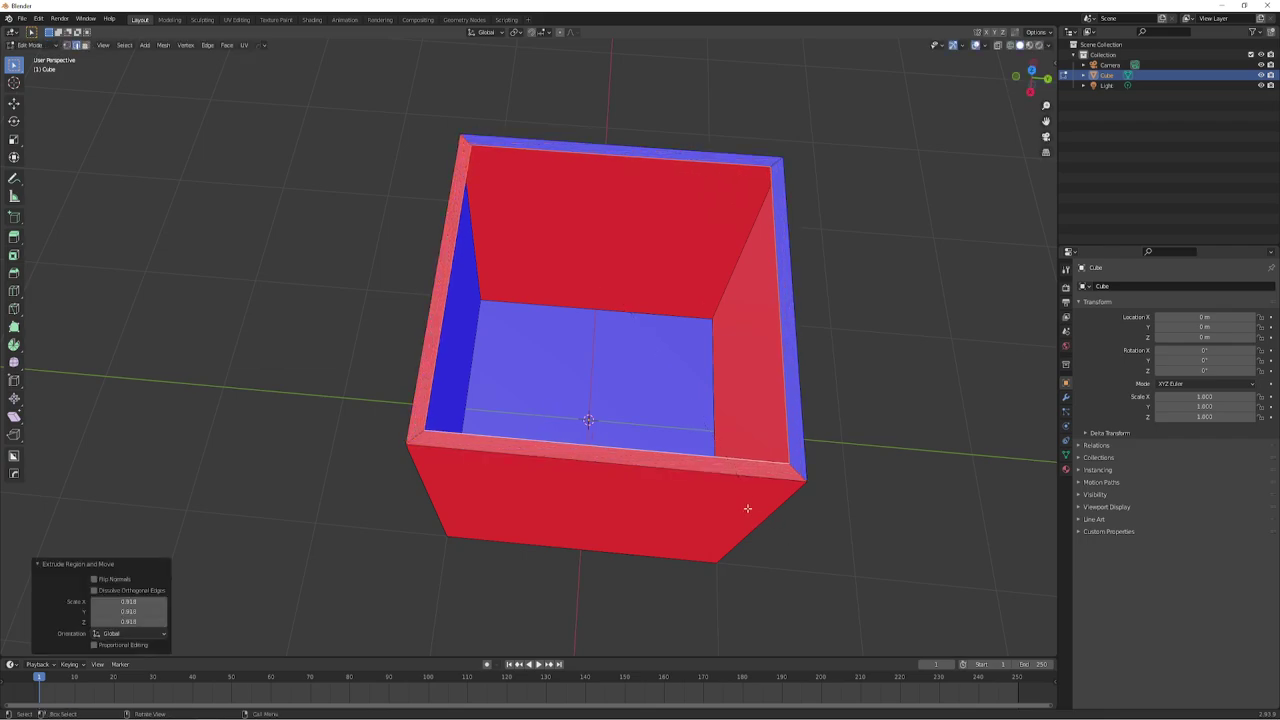
{"action": "middle_click_drag", "start_coordinate": [713, 426], "coordinate": [718, 384]}
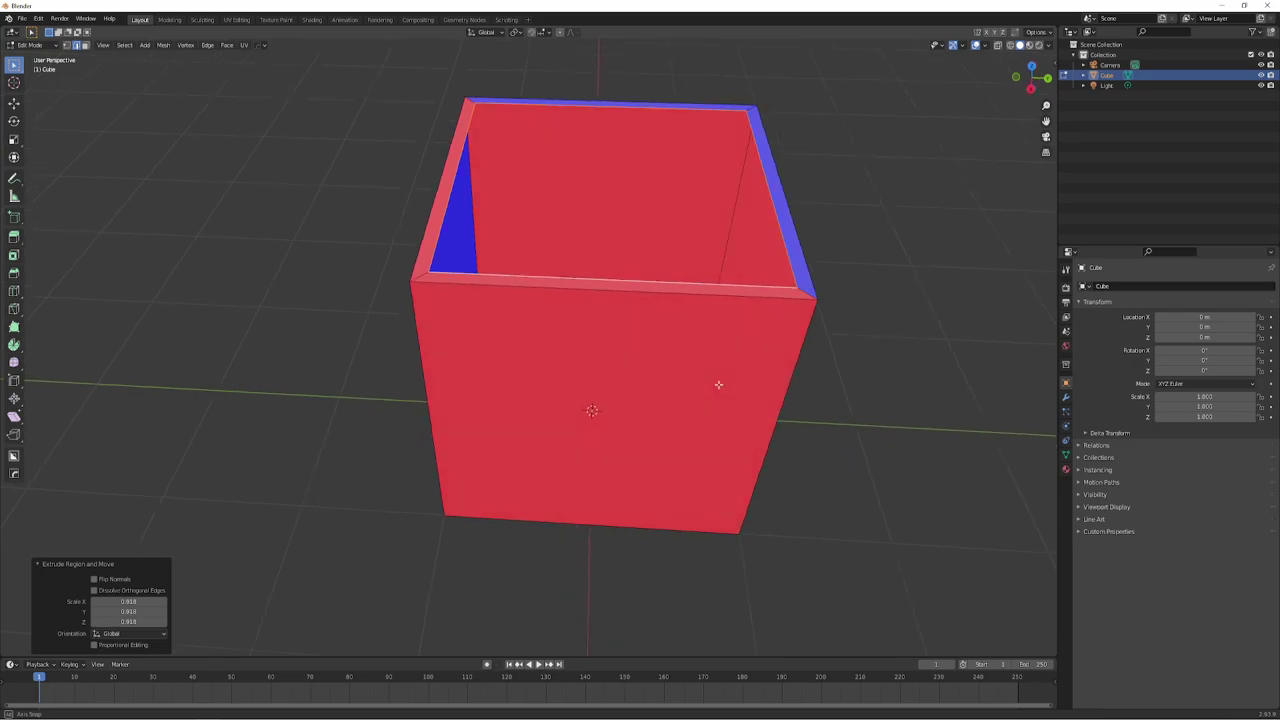
Extrude the inner rim loop down along Z to form the inner walls.
{"action": "key", "text": "e"}
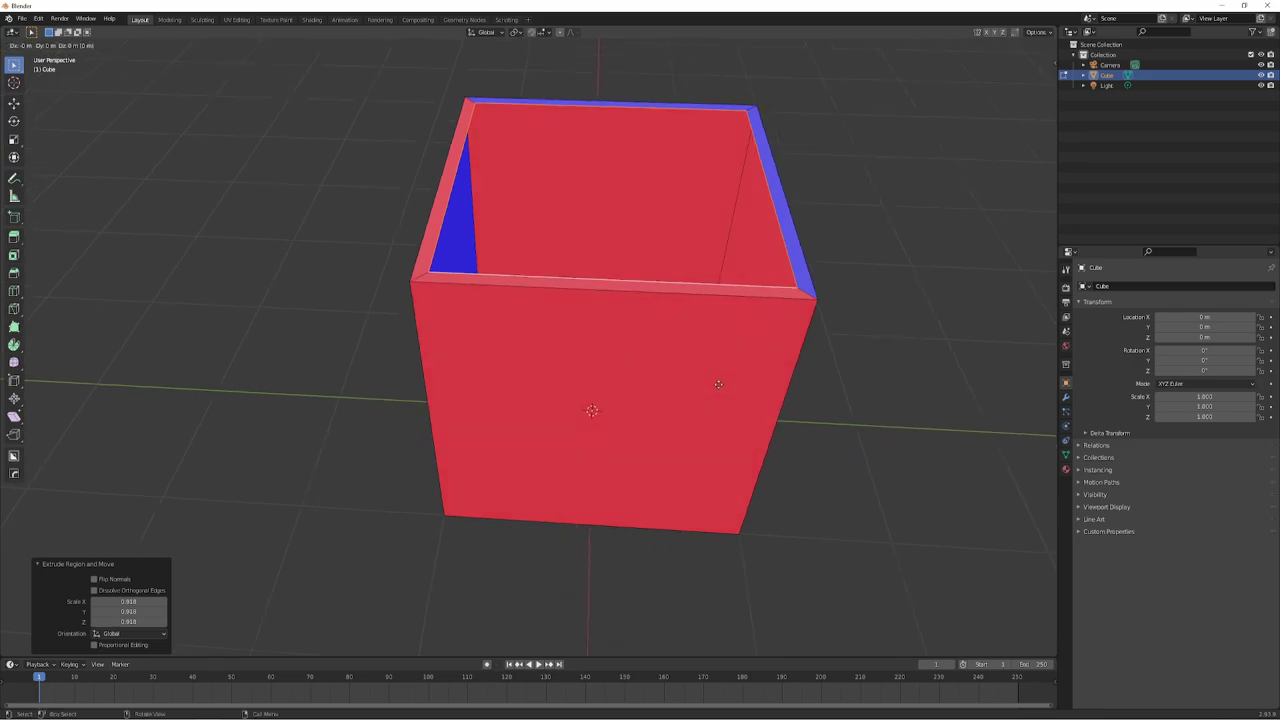
{"action": "key", "text": "z"}
{"action": "left_click", "coordinate": [705, 555]}
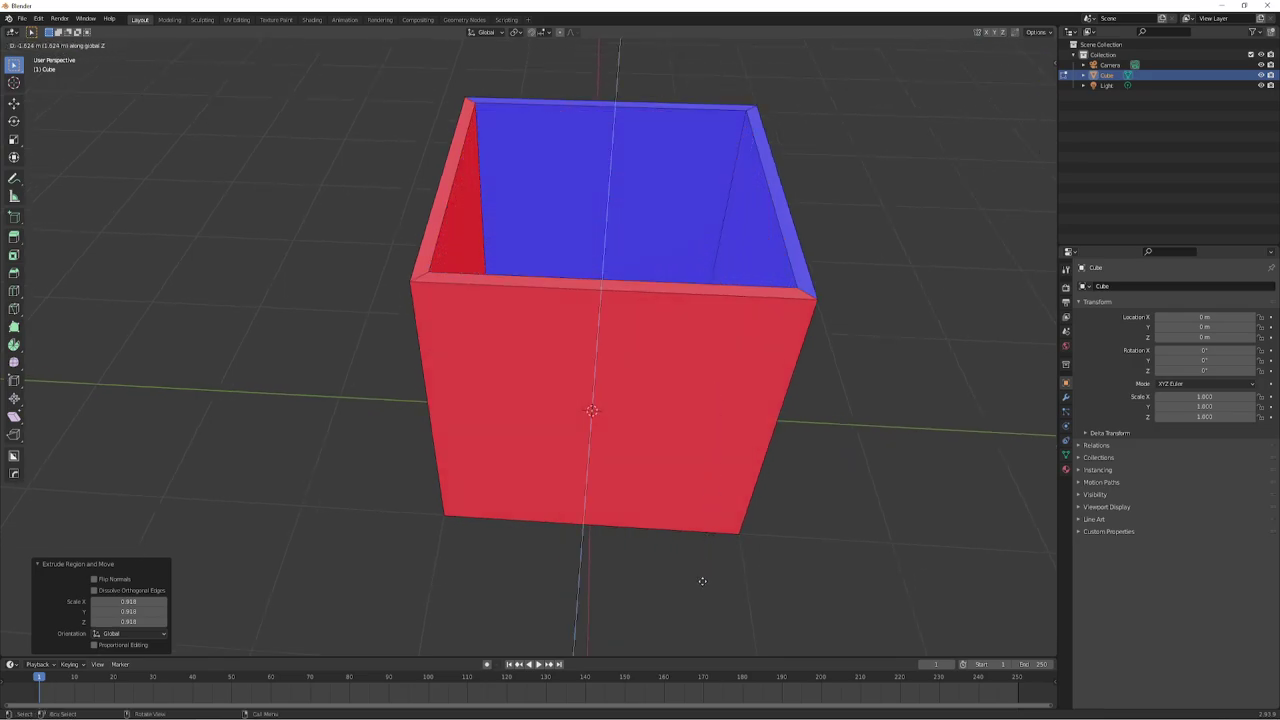
{"action": "mouse_move", "coordinate": [708, 448]}
{"action": "middle_mouse_down"}
{"action": "mouse_move", "coordinate": [715, 416]}
{"action": "mouse_move", "coordinate": [681, 420]}
{"action": "middle_mouse_up"}
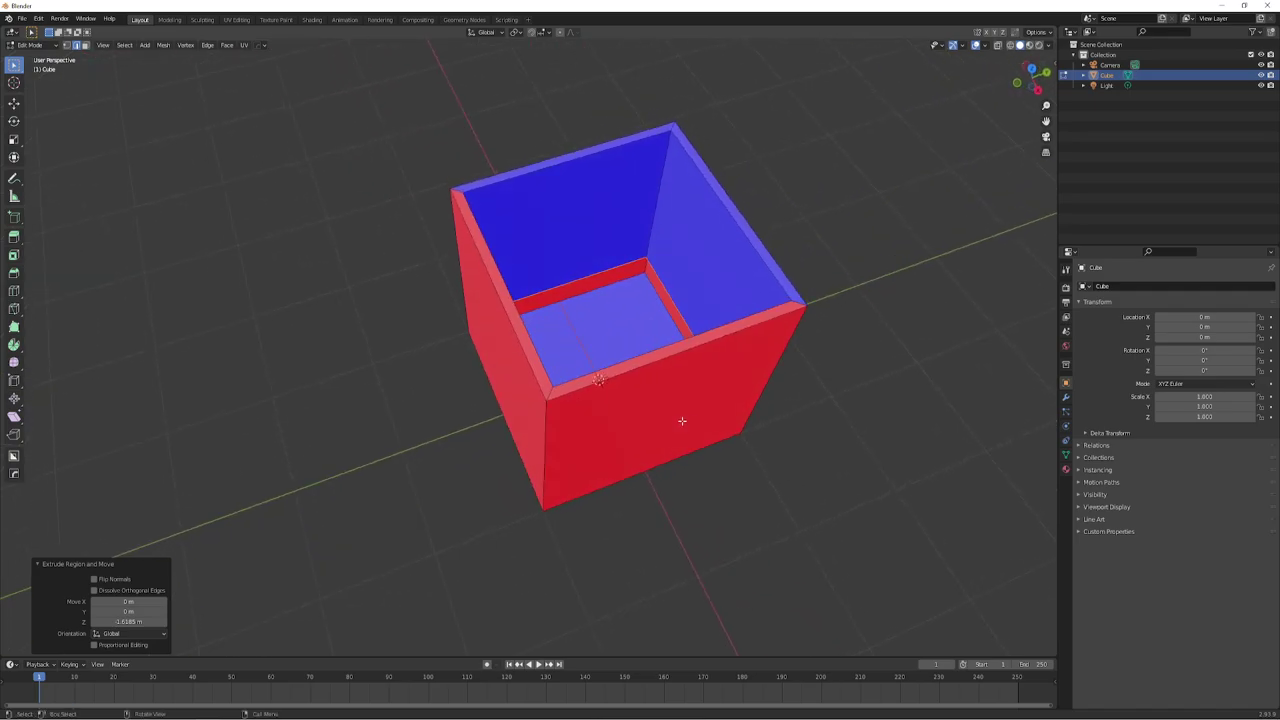
Select the whole mesh and recalculate normals to point outside.
{"action": "key", "text": "a"}
{"action": "key", "text": "shift+n"}
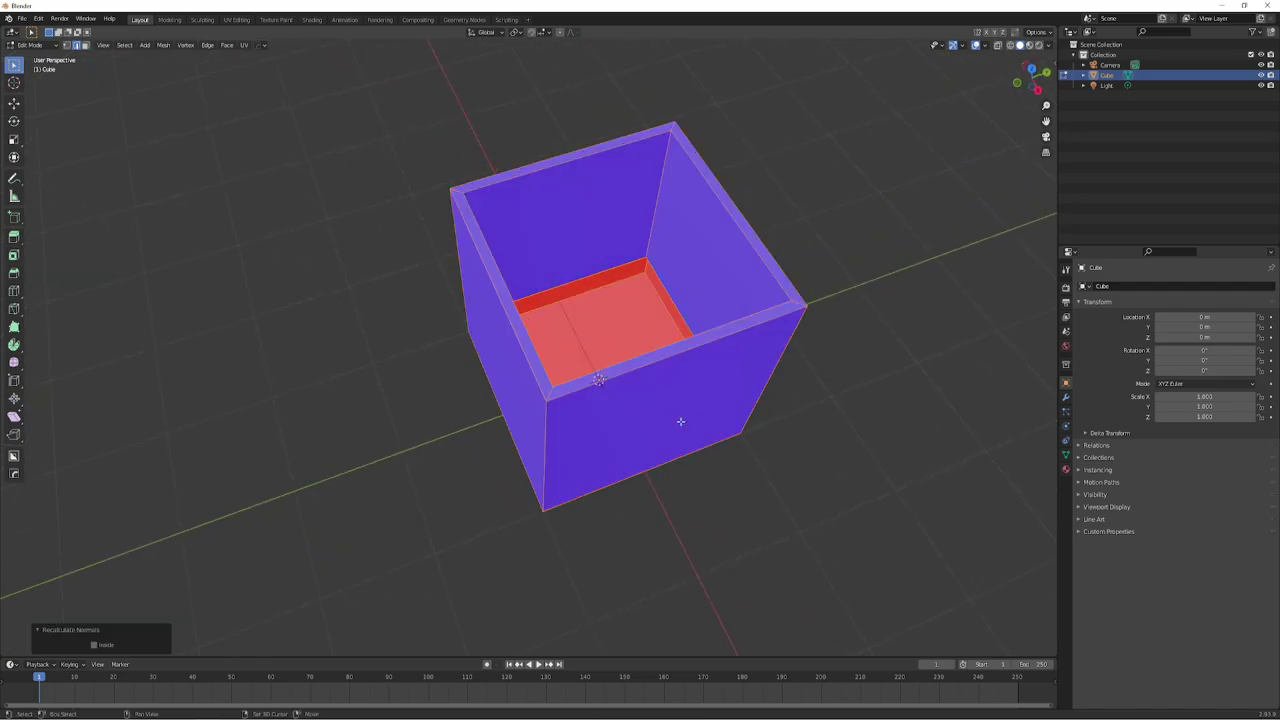
{"action": "mouse_move", "coordinate": [466, 506]}
{"action": "middle_mouse_down"}
{"action": "mouse_move", "coordinate": [629, 449]}
{"action": "mouse_move", "coordinate": [497, 409]}
{"action": "mouse_move", "coordinate": [517, 374]}
{"action": "mouse_move", "coordinate": [551, 363]}
{"action": "mouse_move", "coordinate": [504, 366]}
{"action": "middle_mouse_up"}
{"action": "scroll", "coordinate": [594, 444], "scroll_direction": "up", "scroll_amount": 4}
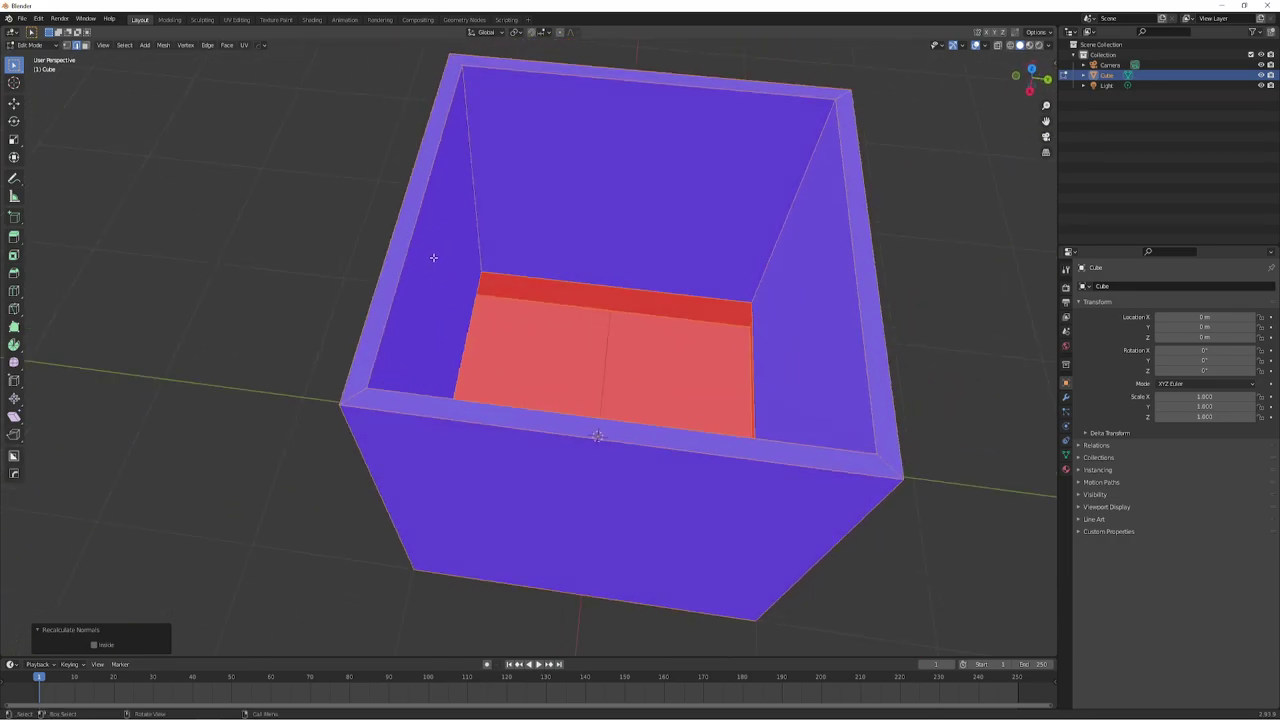
Deselect all, then select an outer side face and an inner wall face to compare.
{"action": "key", "text": "alt+a"}
{"action": "mouse_move", "coordinate": [457, 274]}
{"action": "middle_mouse_down"}
{"action": "mouse_move", "coordinate": [543, 246]}
{"action": "mouse_move", "coordinate": [528, 263]}
{"action": "mouse_move", "coordinate": [487, 222]}
{"action": "mouse_move", "coordinate": [549, 252]}
{"action": "mouse_move", "coordinate": [520, 240]}
{"action": "mouse_move", "coordinate": [559, 242]}
{"action": "mouse_move", "coordinate": [494, 251]}
{"action": "mouse_move", "coordinate": [508, 277]}
{"action": "mouse_move", "coordinate": [491, 280]}
{"action": "middle_mouse_up"}
{"action": "left_click", "coordinate": [491, 257]}
{"action": "left_click", "coordinate": [463, 243]}
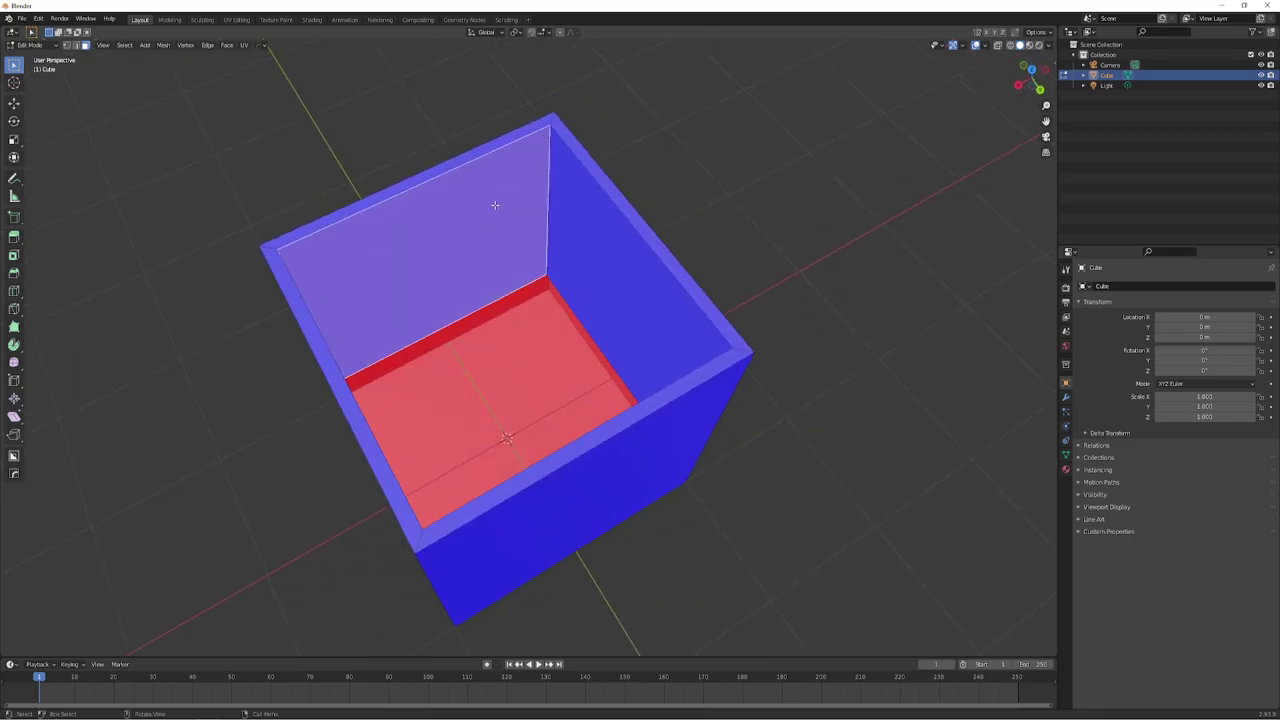
{"action": "mouse_move", "coordinate": [494, 205]}
{"action": "middle_mouse_down"}
{"action": "mouse_move", "coordinate": [554, 237]}
{"action": "mouse_move", "coordinate": [629, 220]}
{"action": "mouse_move", "coordinate": [503, 174]}
{"action": "middle_mouse_up"}
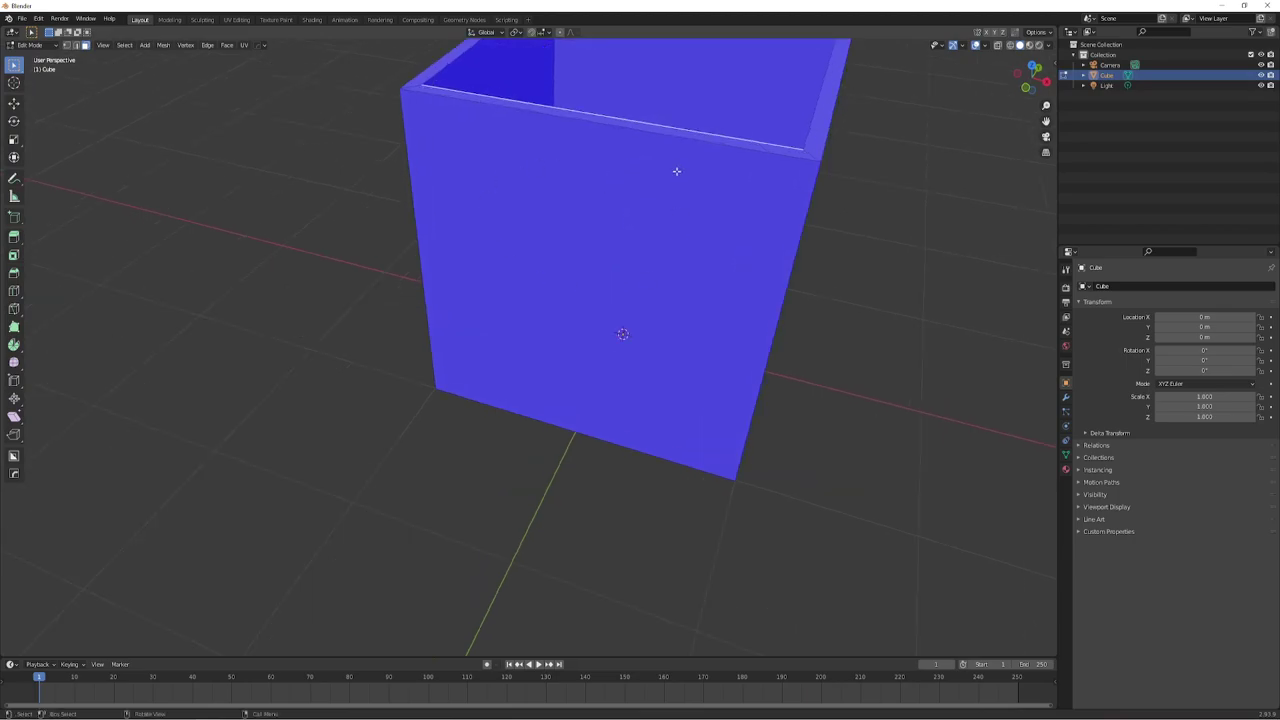
{"action": "mouse_move", "coordinate": [676, 171]}
{"action": "middle_mouse_down"}
{"action": "mouse_move", "coordinate": [571, 200]}
{"action": "mouse_move", "coordinate": [584, 195]}
{"action": "middle_mouse_up"}
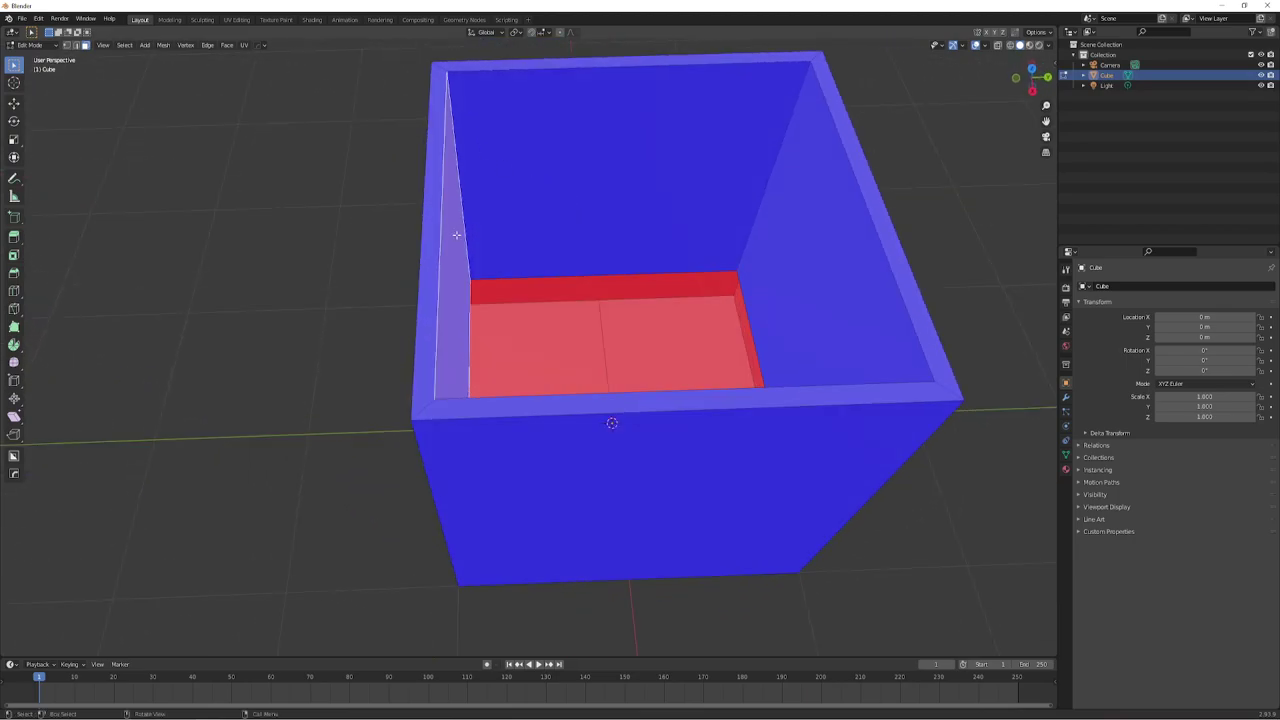
{"action": "scroll", "coordinate": [456, 234], "scroll_direction": "down", "scroll_amount": 3}
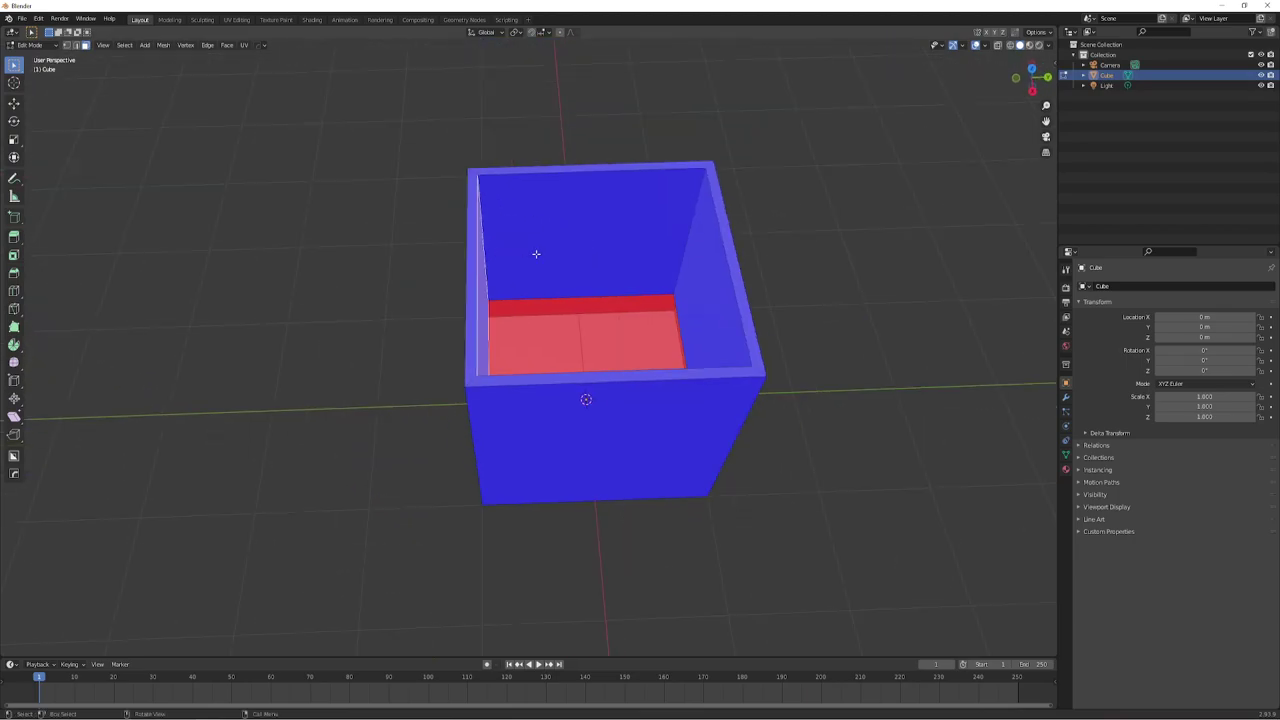
{"action": "scroll", "coordinate": [540, 250], "scroll_direction": "up", "scroll_amount": 3}
Select the back and right inner faces while viewing the box from above.
{"action": "left_click", "coordinate": [609, 203]}
{"action": "left_click", "coordinate": [771, 263], "text": "shift"}
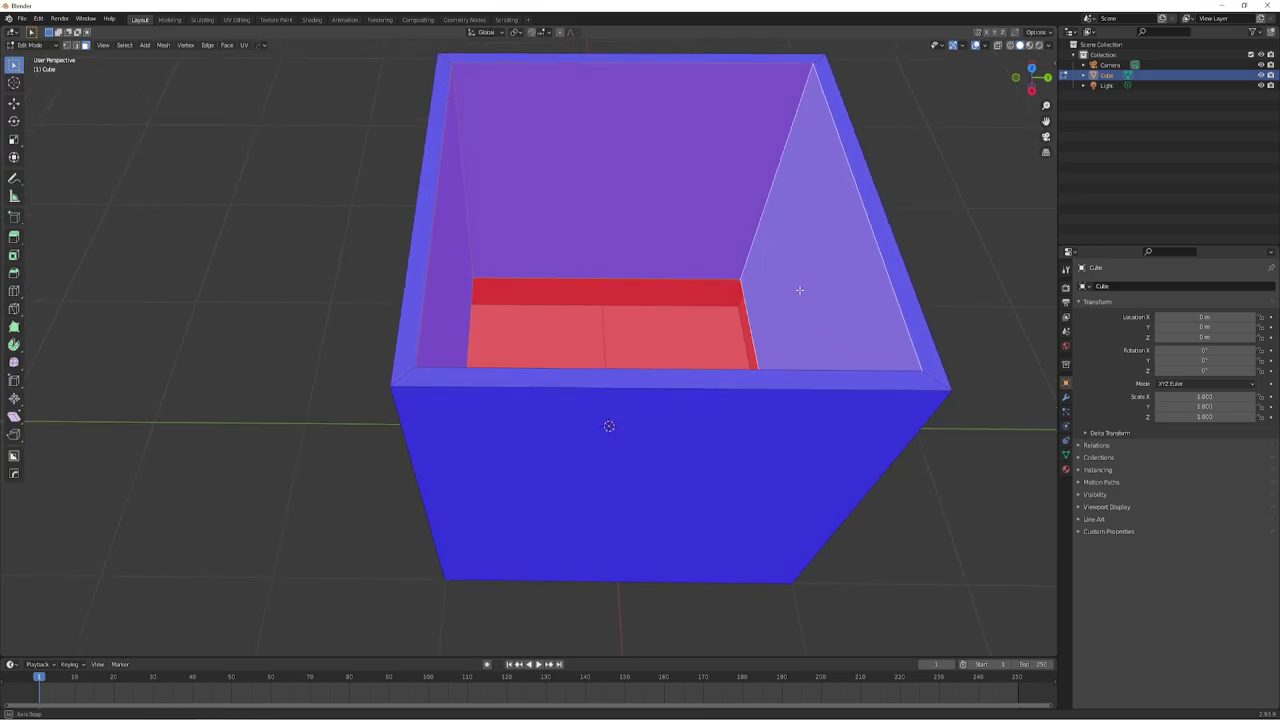
{"action": "middle_click_drag", "start_coordinate": [799, 290], "coordinate": [733, 234]}
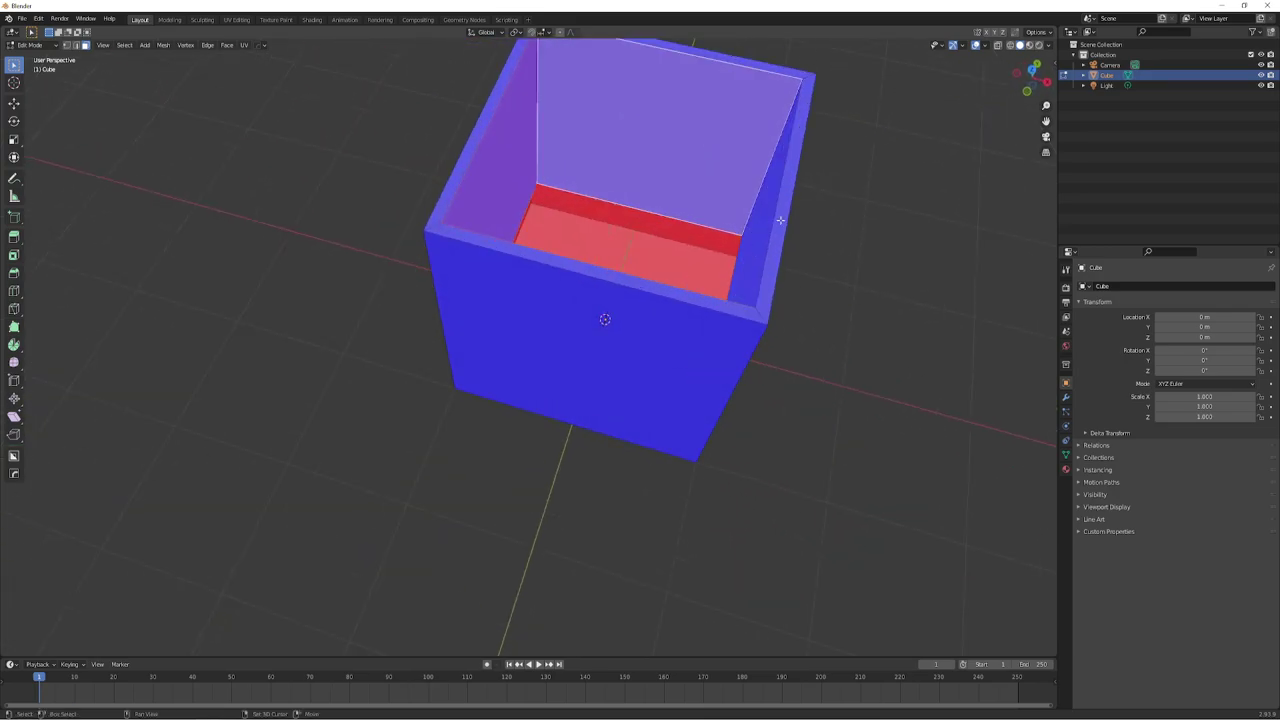
{"action": "left_click", "coordinate": [780, 219], "text": "shift"}
{"action": "middle_click_drag", "start_coordinate": [765, 215], "coordinate": [613, 231]}
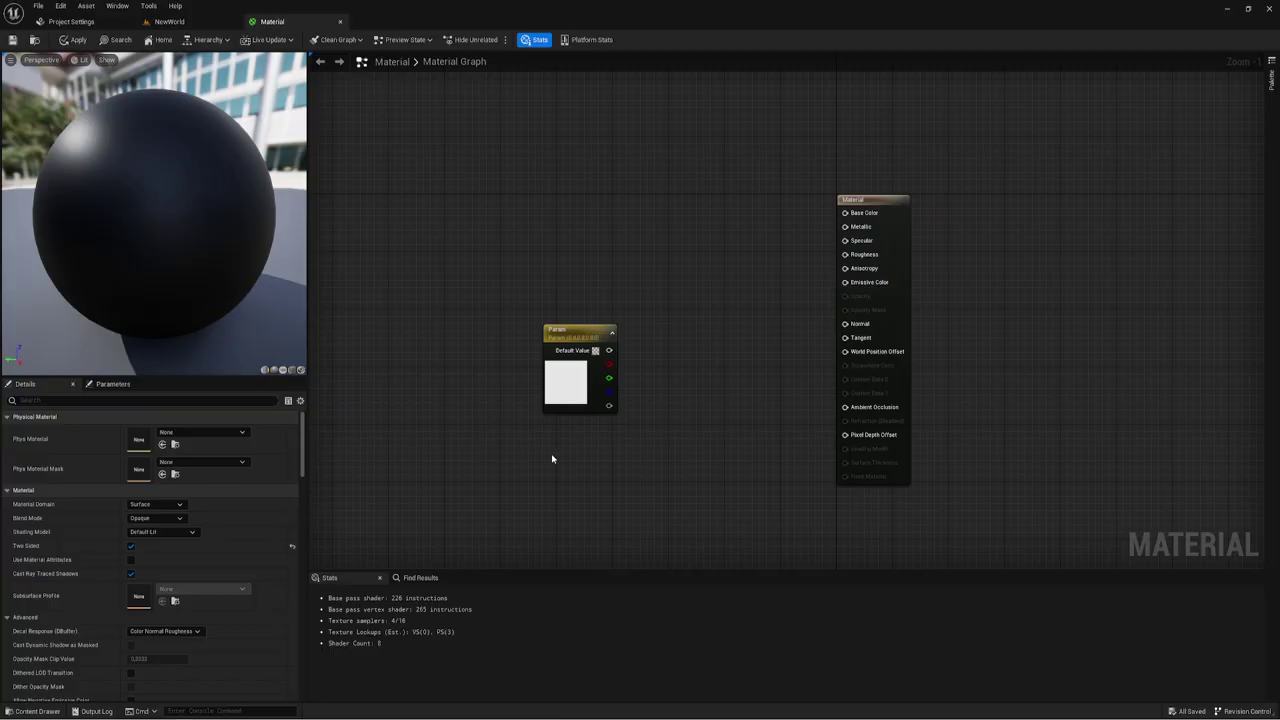
{"action": "scroll", "coordinate": [607, 451], "scroll_direction": "up", "scroll_amount": 1}
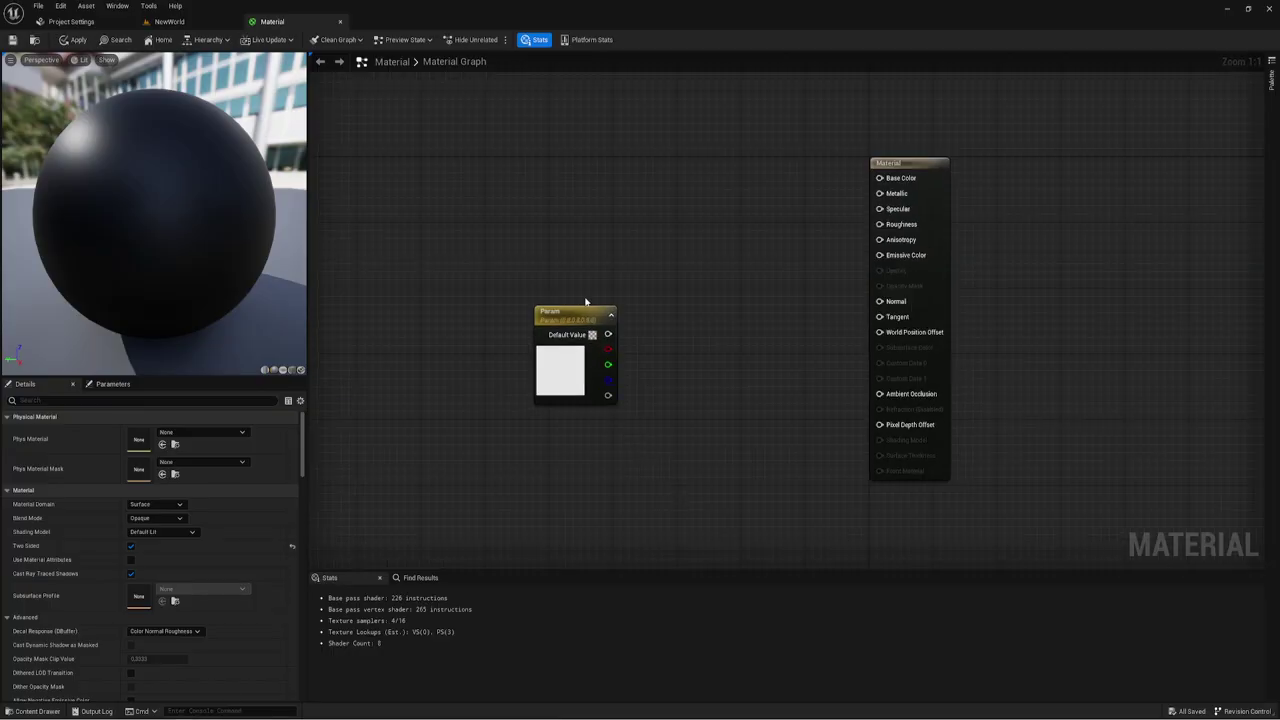
Drag texture1 and texture2 into the Material graph and wire texture1's RGB into Base Color.
{"action": "left_click_drag", "start_coordinate": [585, 312], "coordinate": [470, 369]}
{"action": "left_click", "coordinate": [168, 22]}
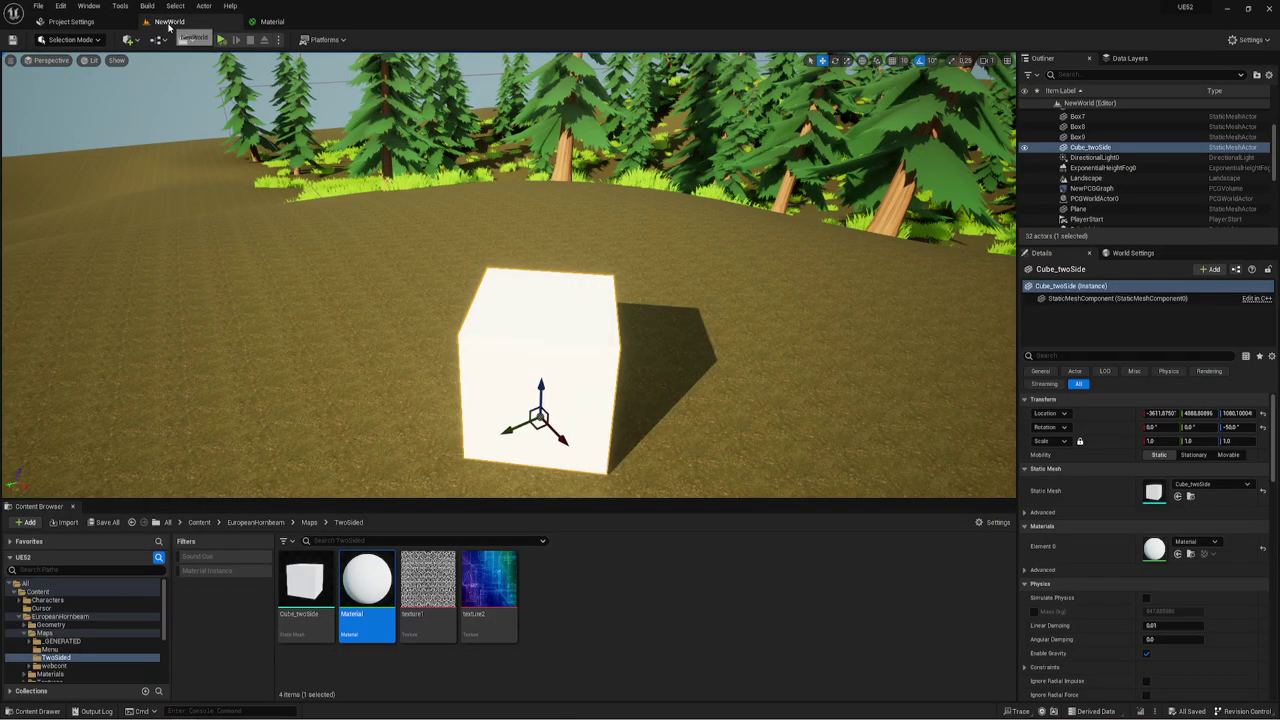
{"action": "left_click", "coordinate": [430, 586]}
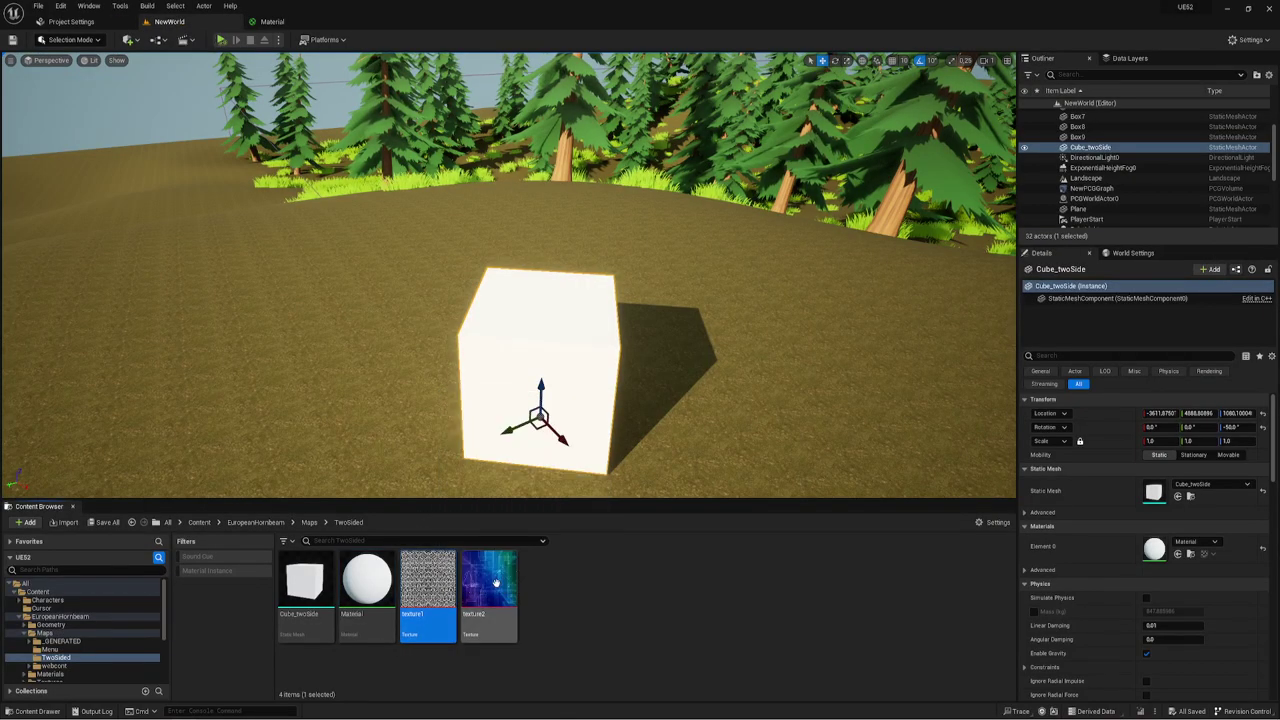
{"action": "left_click", "coordinate": [490, 590], "text": "ctrl"}
{"action": "mouse_move", "coordinate": [440, 575]}
{"action": "left_mouse_down"}
{"action": "mouse_move", "coordinate": [289, 25]}
{"action": "mouse_move", "coordinate": [490, 183]}
{"action": "left_mouse_up"}
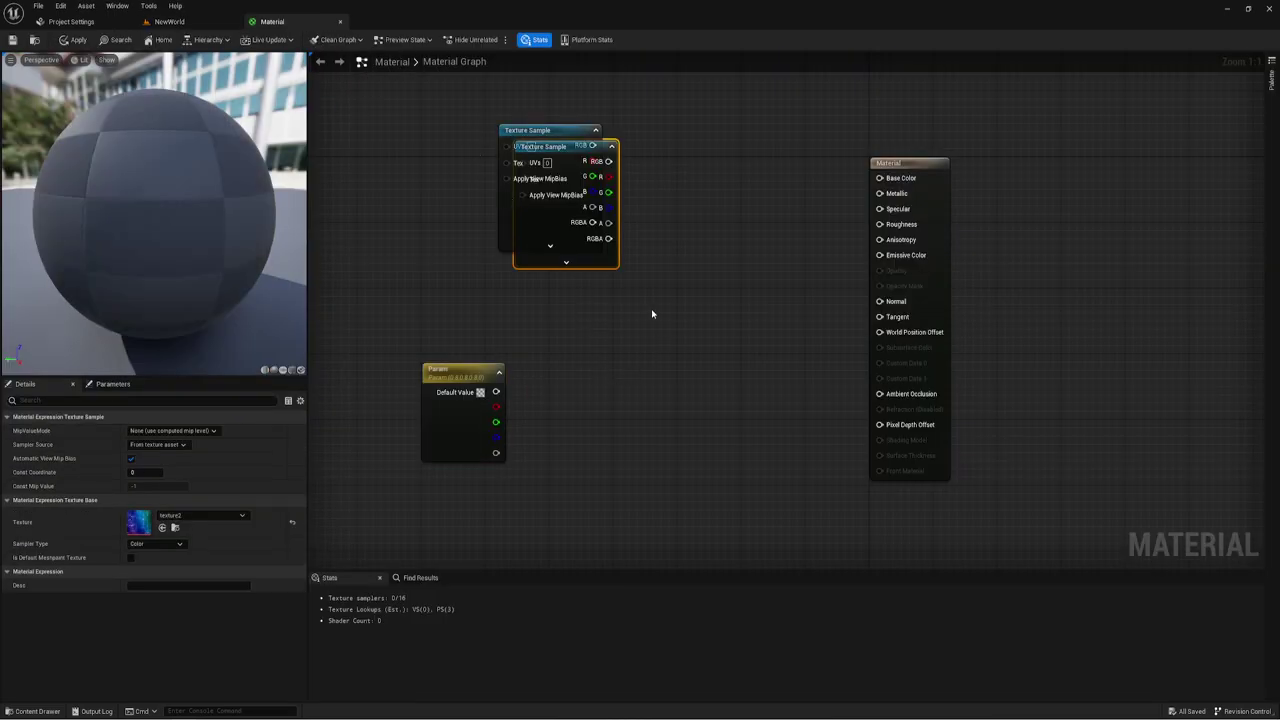
{"action": "left_click_drag", "start_coordinate": [557, 131], "coordinate": [444, 94]}
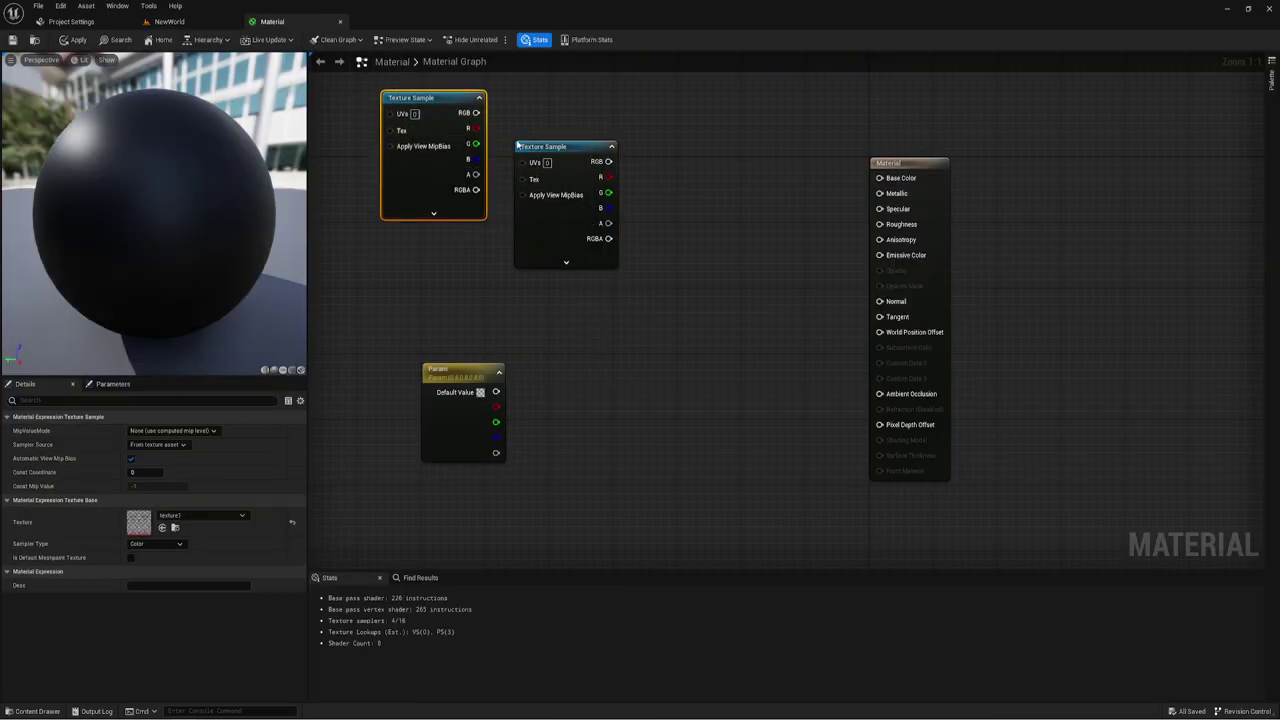
{"action": "left_click_drag", "start_coordinate": [560, 146], "coordinate": [483, 234]}
{"action": "mouse_move", "coordinate": [453, 102]}
{"action": "left_mouse_down"}
{"action": "mouse_move", "coordinate": [883, 190]}
{"action": "mouse_move", "coordinate": [880, 178]}
{"action": "left_mouse_up"}
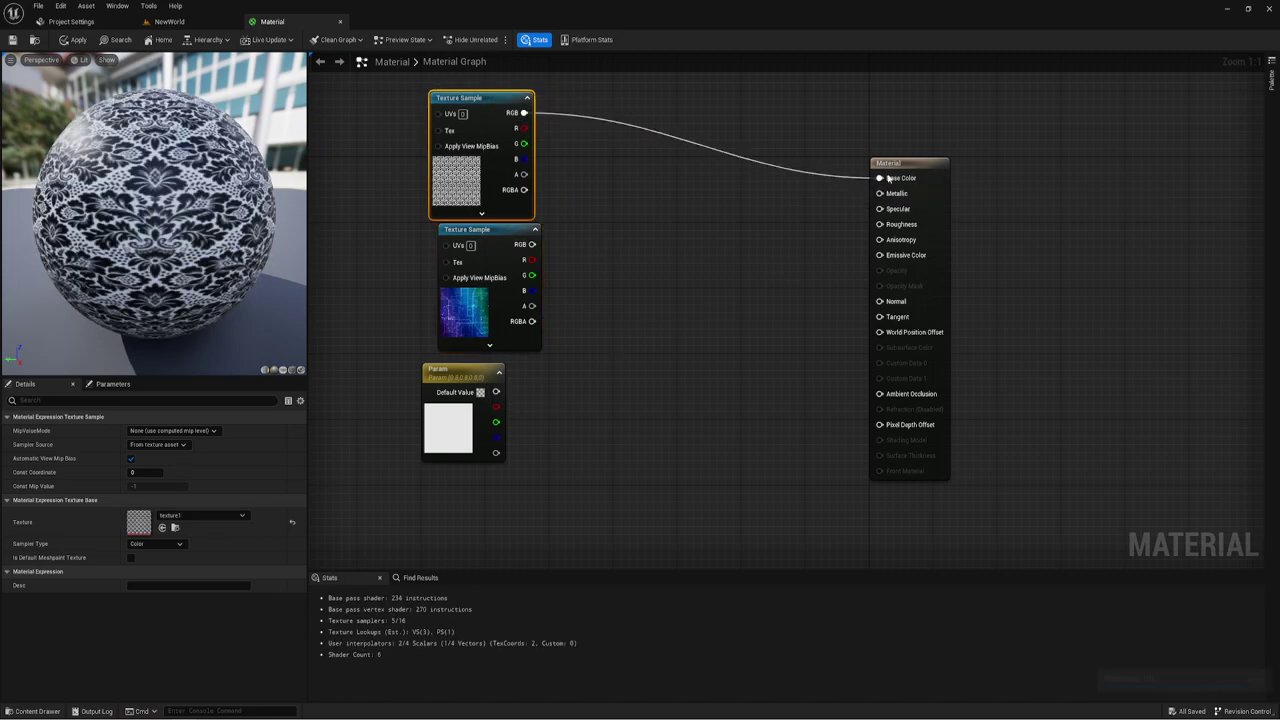
Delete the Param node and connect a new 0 Constant to the Specular input.
{"action": "left_click", "coordinate": [455, 378]}
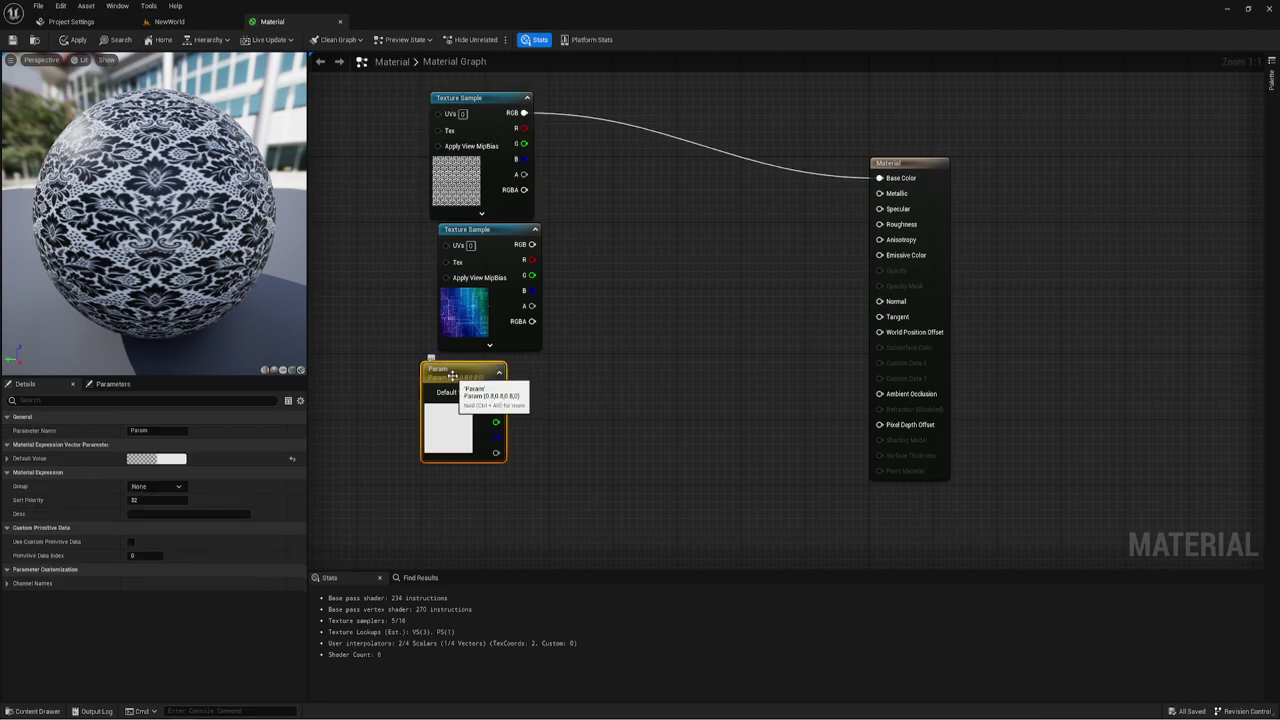
{"action": "key", "text": "Delete"}
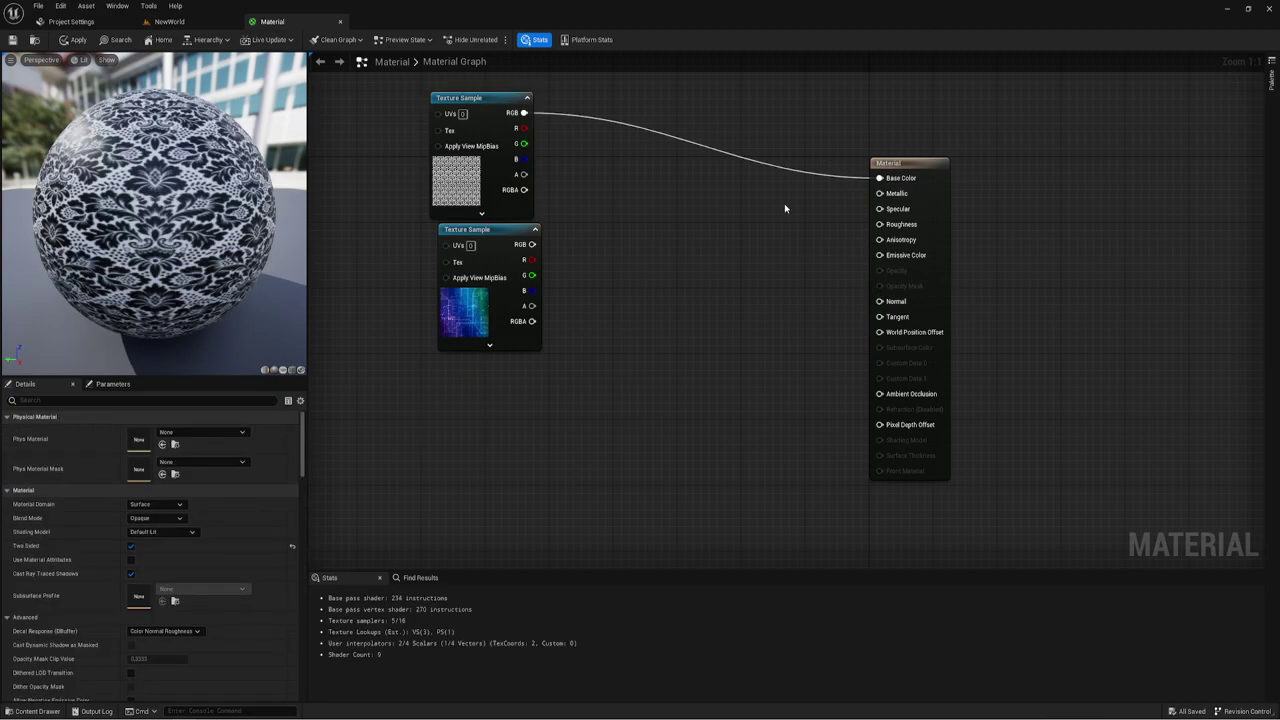
{"action": "key", "text": "1"}
{"action": "left_click", "coordinate": [796, 226]}
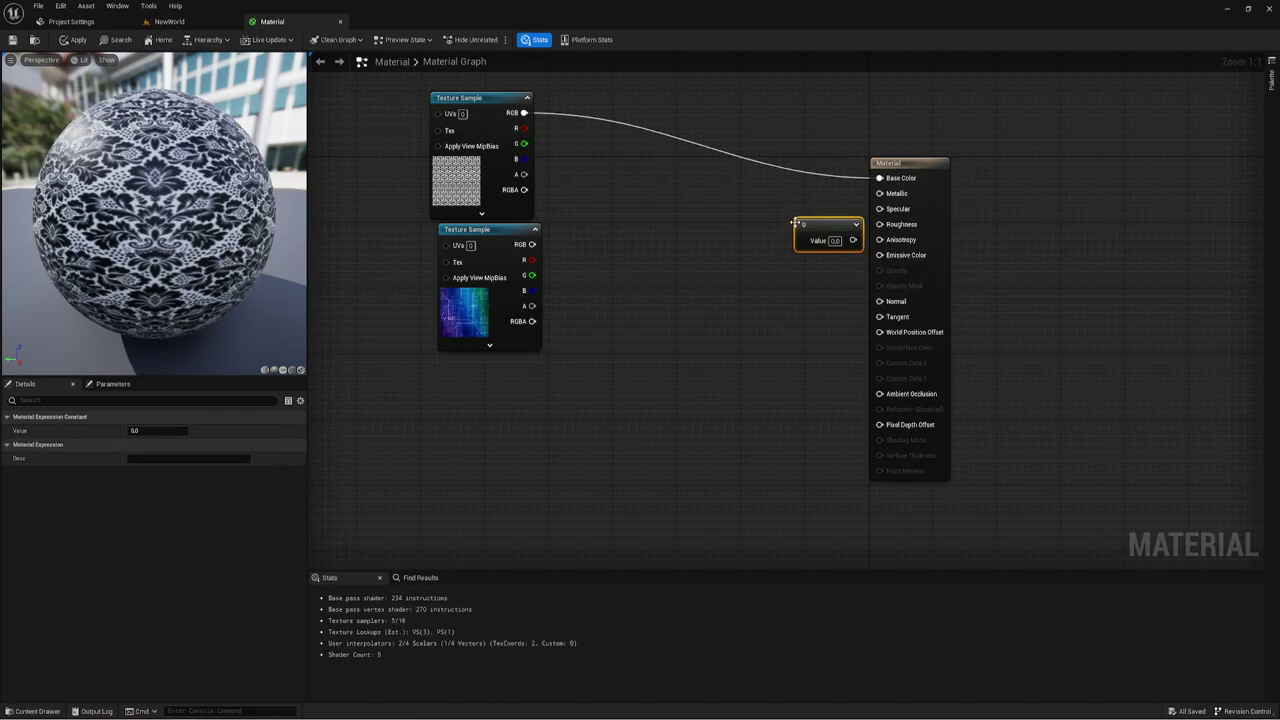
{"action": "mouse_move", "coordinate": [846, 228]}
{"action": "left_mouse_down"}
{"action": "mouse_move", "coordinate": [809, 228]}
{"action": "mouse_move", "coordinate": [880, 209]}
{"action": "left_mouse_up"}
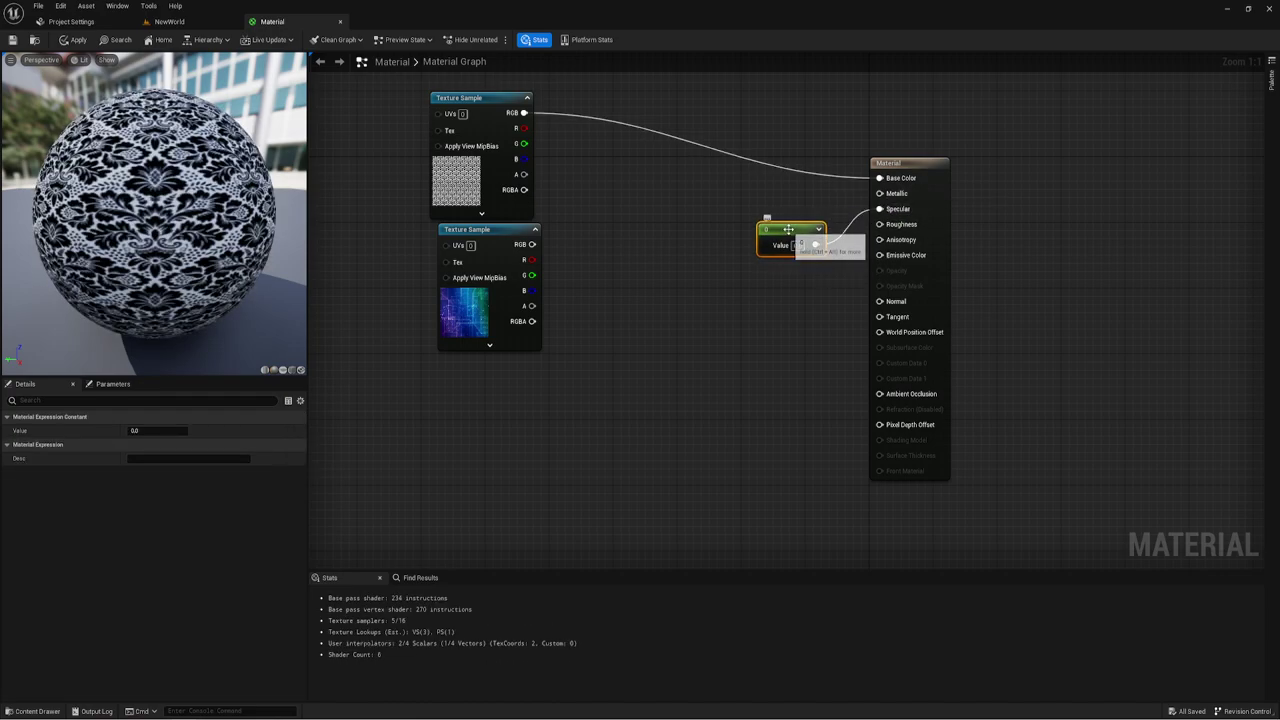
{"action": "left_click_drag", "start_coordinate": [708, 196], "coordinate": [830, 282]}
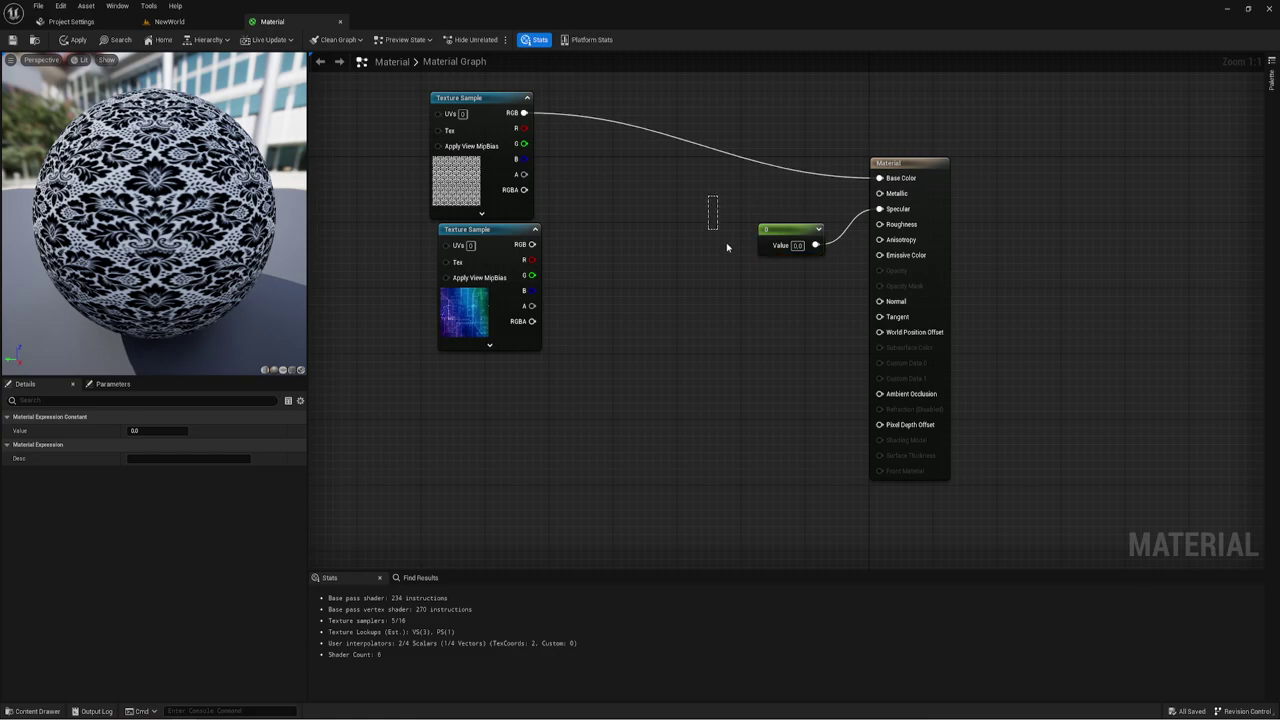
{"action": "right_click", "coordinate": [733, 309]}
Search nodes for 'vec', dismiss the search without adding anything, and select the Constant node.
{"action": "type", "text": "ve"}
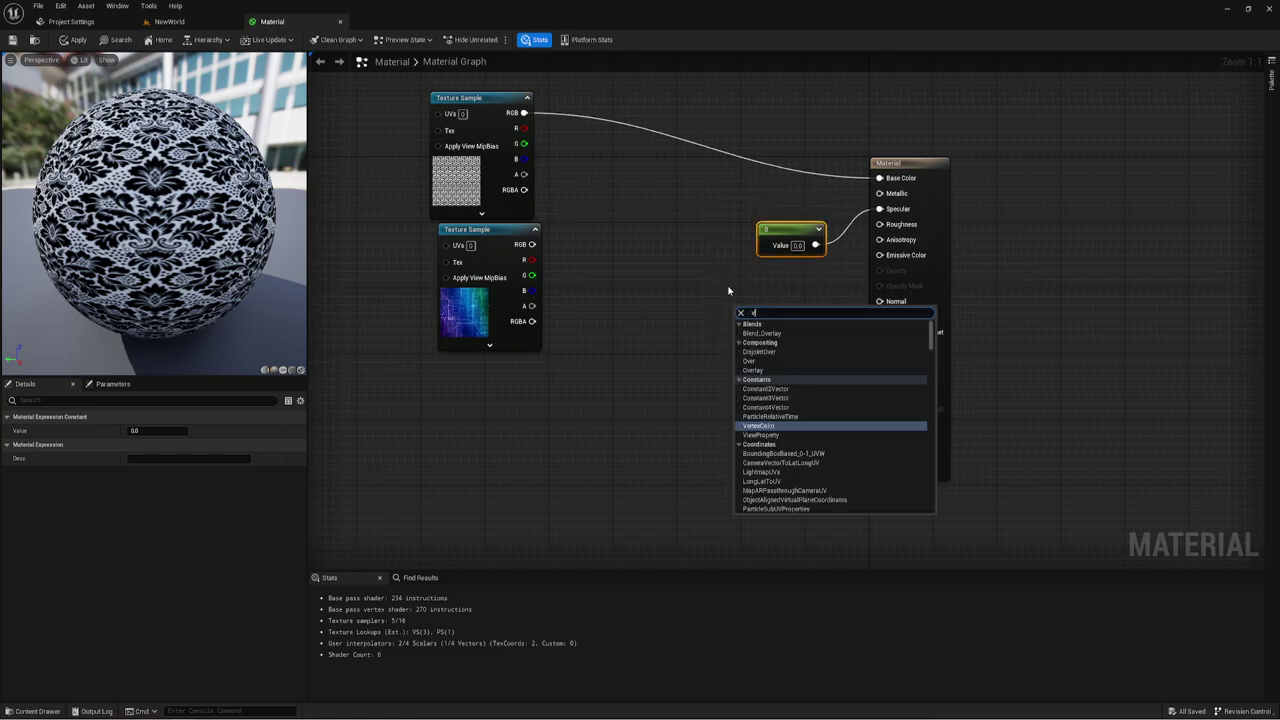
{"action": "type", "text": "ct"}
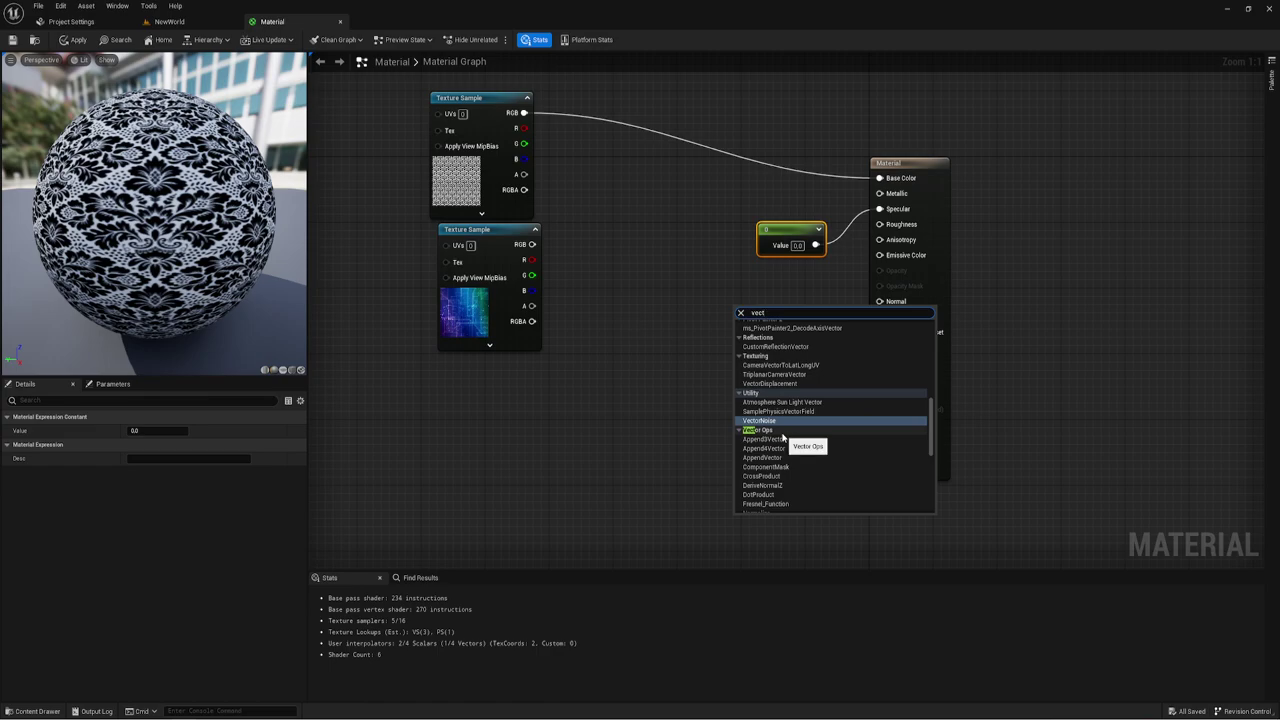
{"action": "scroll", "coordinate": [782, 442], "scroll_direction": "down", "scroll_amount": 2}
{"action": "scroll", "coordinate": [782, 442], "scroll_direction": "down", "scroll_amount": 1}
{"action": "scroll", "coordinate": [786, 384], "scroll_direction": "down", "scroll_amount": 3}
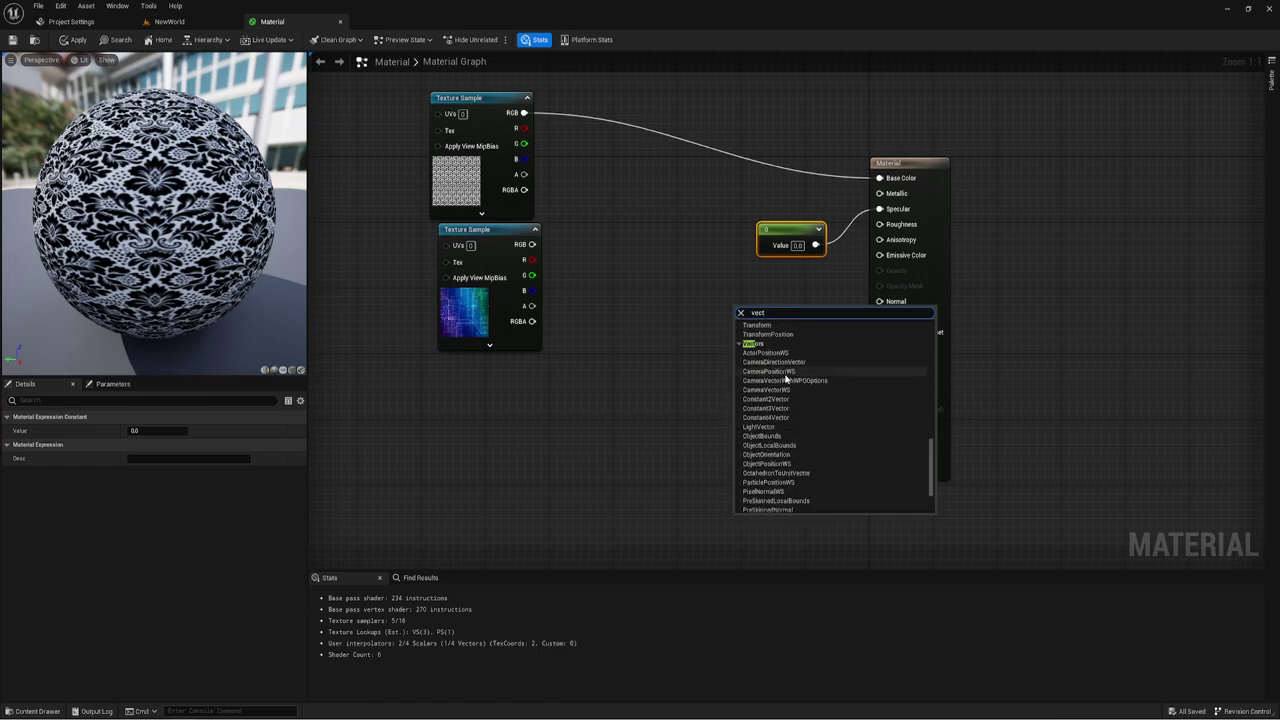
{"action": "scroll", "coordinate": [786, 384], "scroll_direction": "down", "scroll_amount": 3}
{"action": "scroll", "coordinate": [787, 385], "scroll_direction": "up", "scroll_amount": 2}
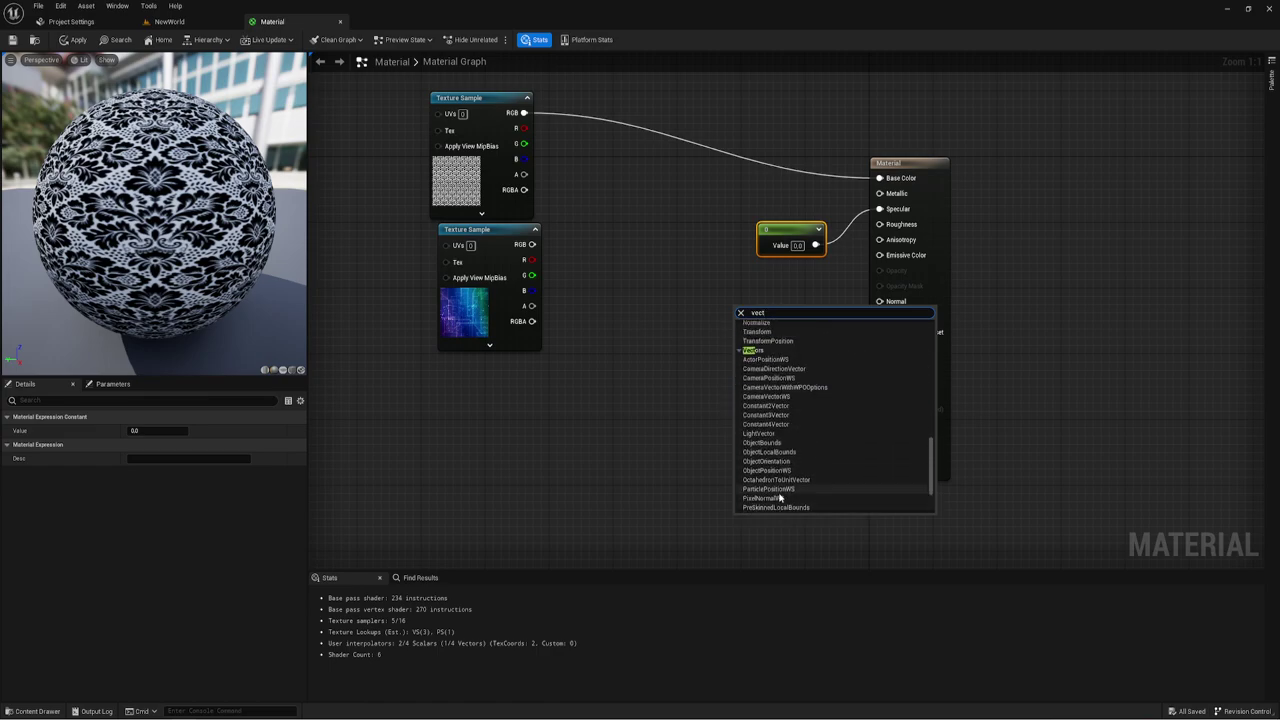
{"action": "scroll", "coordinate": [788, 390], "scroll_direction": "up", "scroll_amount": 2}
{"action": "scroll", "coordinate": [789, 396], "scroll_direction": "up", "scroll_amount": 2}
{"action": "scroll", "coordinate": [789, 396], "scroll_direction": "up", "scroll_amount": 2}
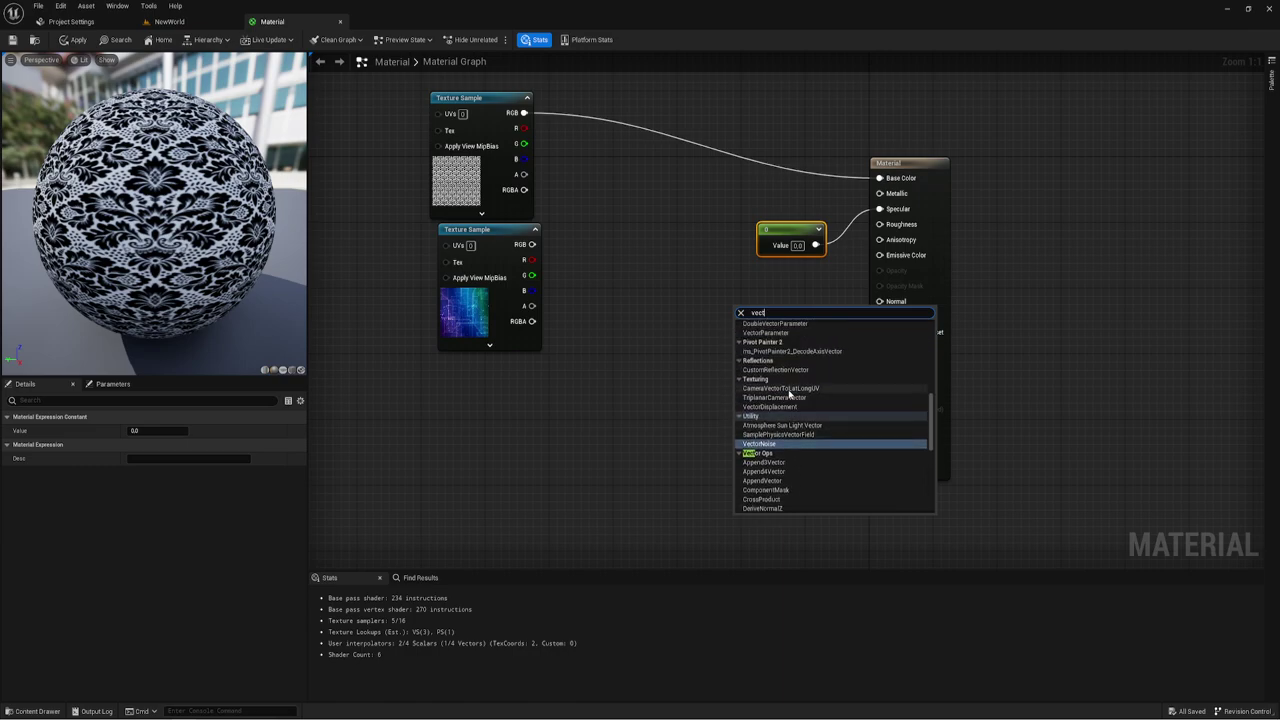
{"action": "left_click", "coordinate": [712, 280]}
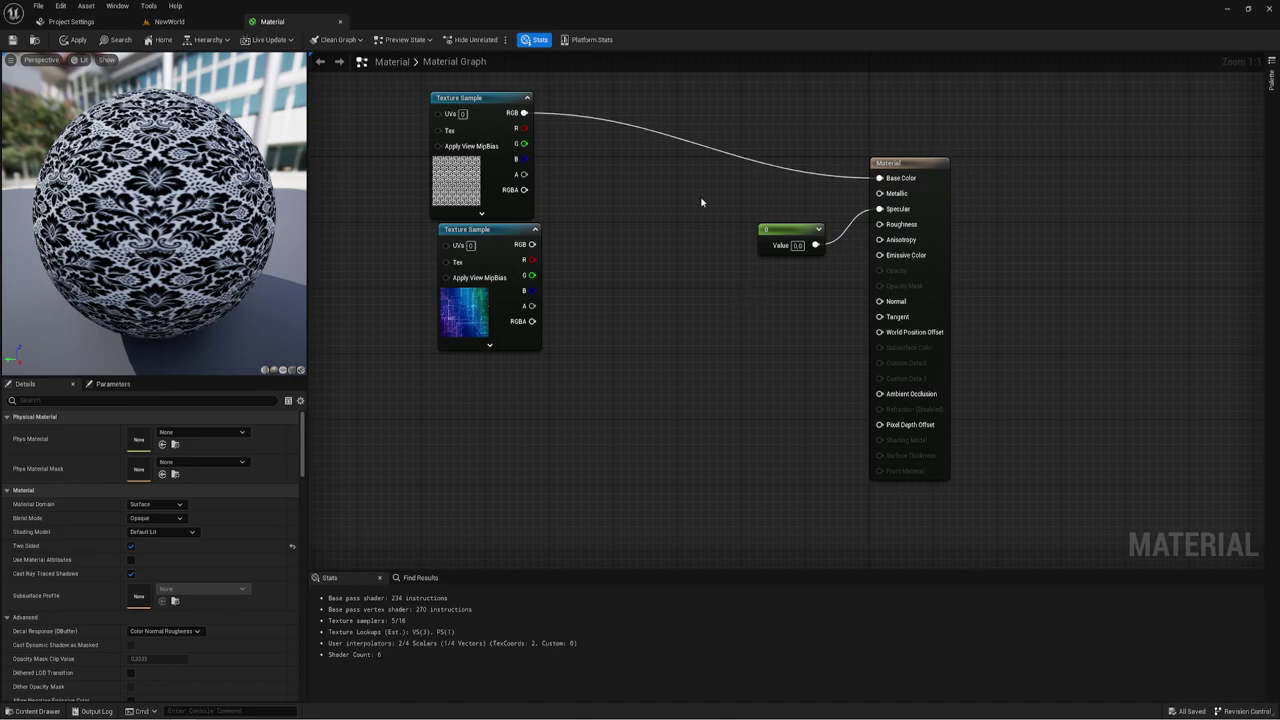
{"action": "left_click_drag", "start_coordinate": [701, 202], "coordinate": [852, 290]}
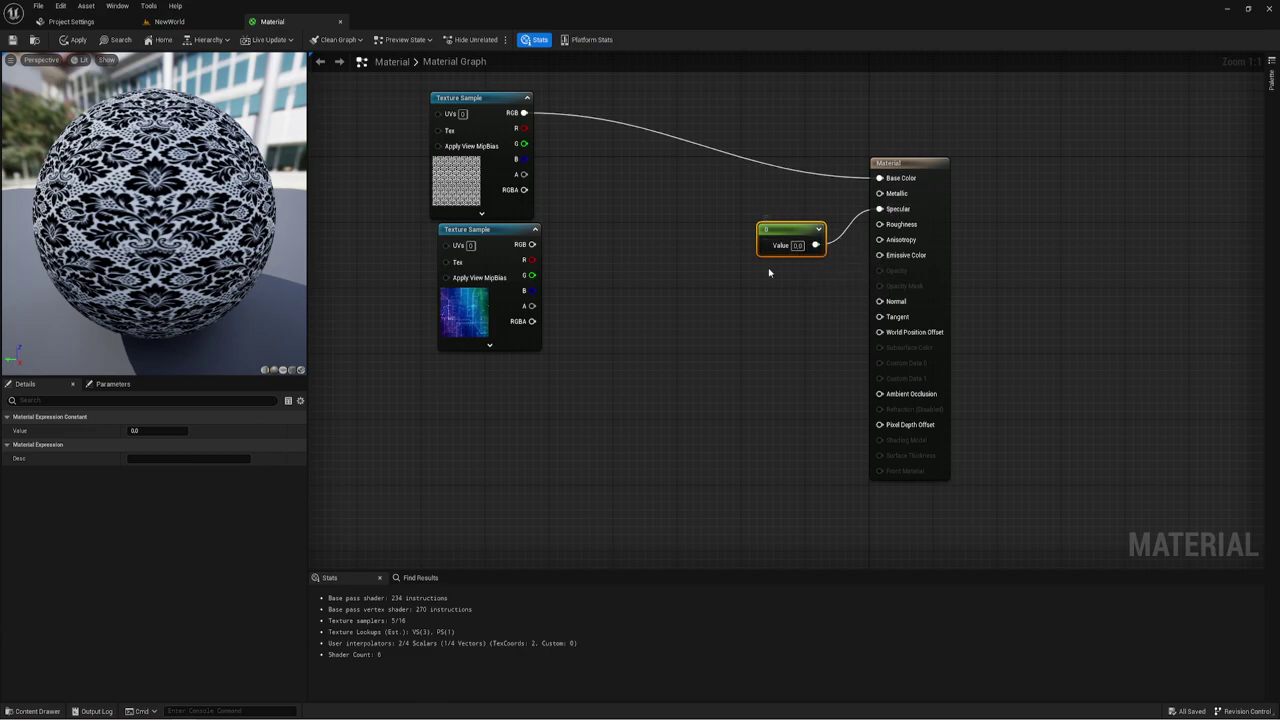
Apply and save the material, then inspect the textured cube in the NewWorld level.
{"action": "left_click", "coordinate": [70, 41]}
{"action": "key", "text": "ctrl+s"}
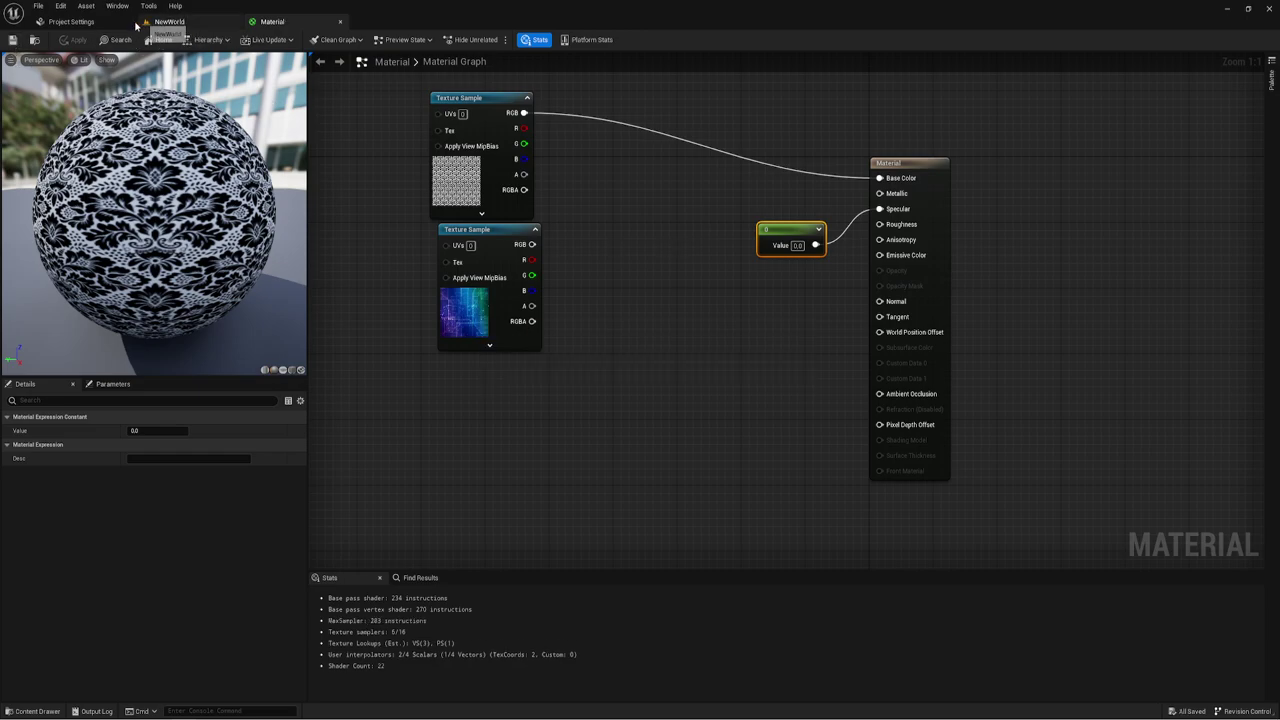
{"action": "left_click", "coordinate": [169, 21]}
{"action": "mouse_move", "coordinate": [523, 415]}
{"action": "right_mouse_down"}
{"action": "mouse_move", "coordinate": [425, 265]}
{"action": "mouse_move", "coordinate": [403, 314]}
{"action": "right_mouse_up"}
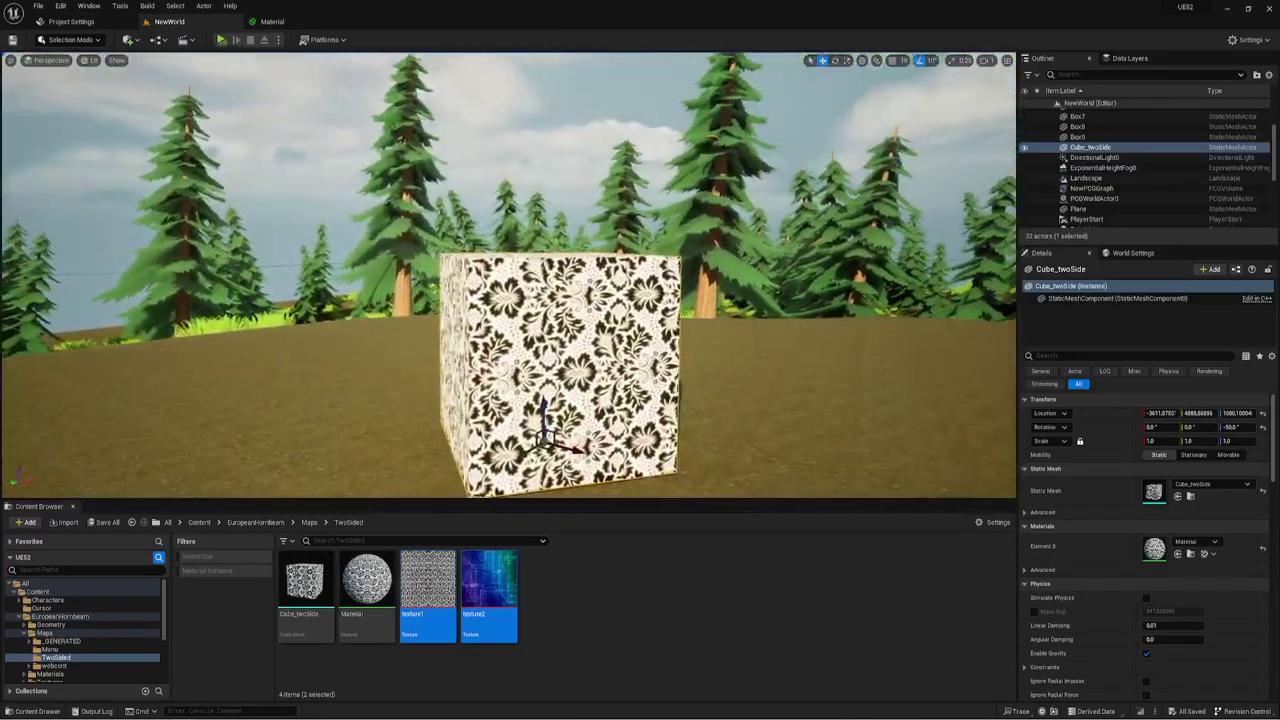
Uncheck Two Sided on the Material node and return to the NewWorld level.
{"action": "left_click", "coordinate": [270, 21]}
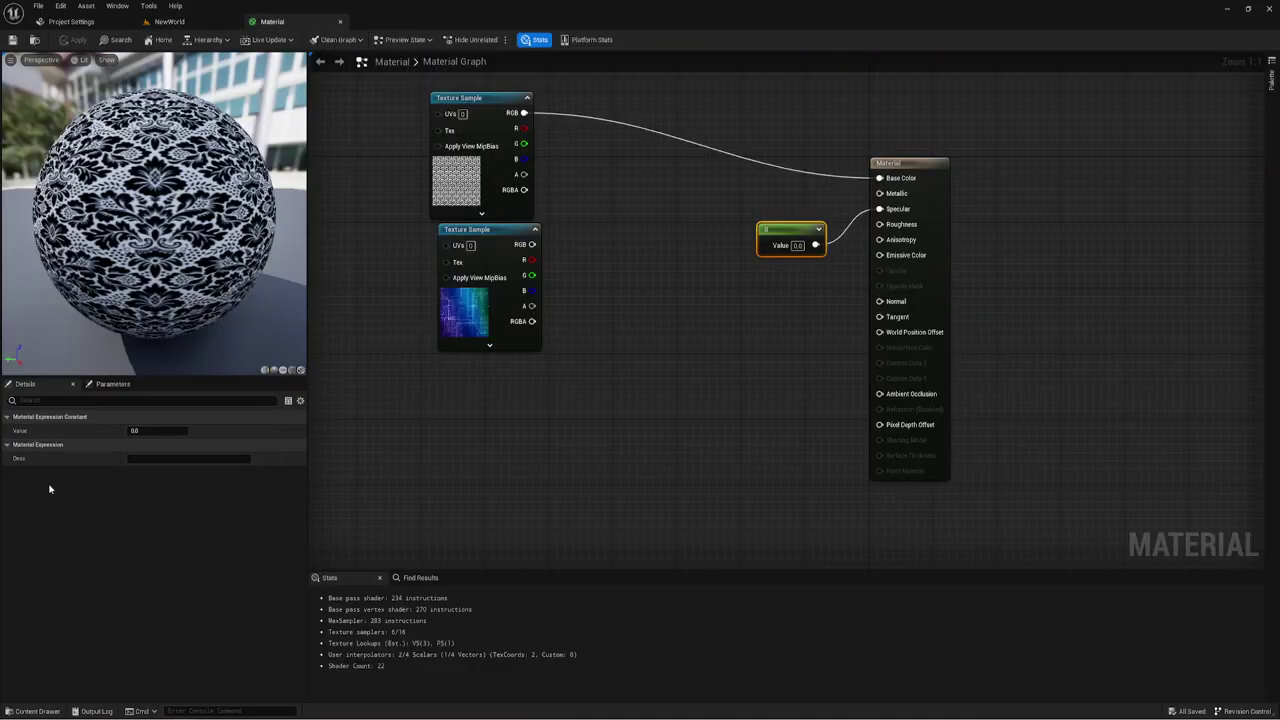
{"action": "left_click", "coordinate": [928, 177]}
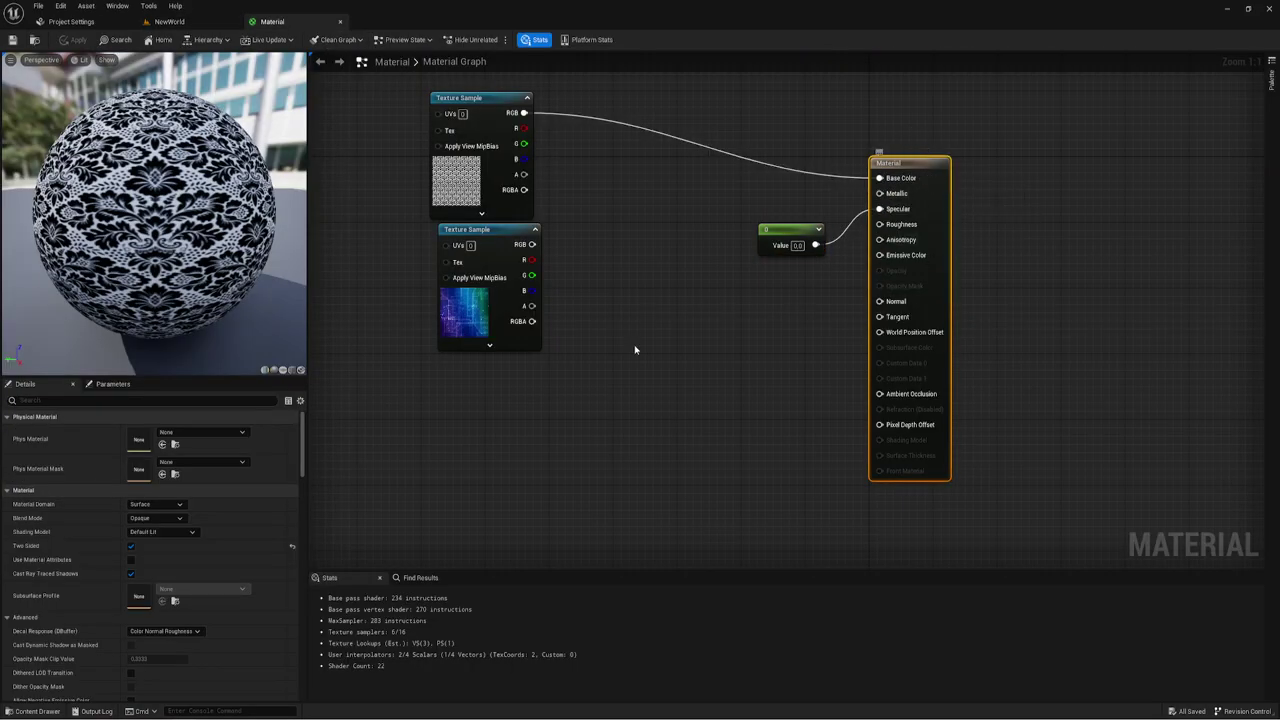
{"action": "left_click", "coordinate": [130, 546]}
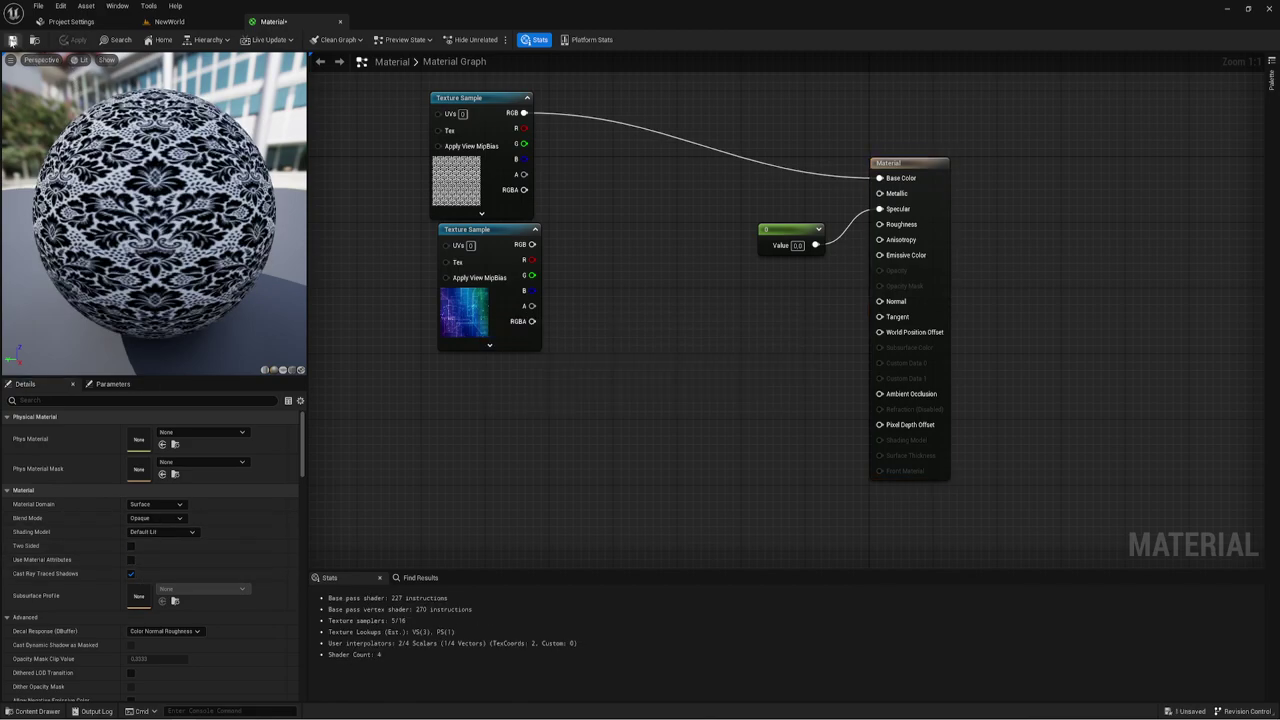
{"action": "left_click", "coordinate": [186, 21]}
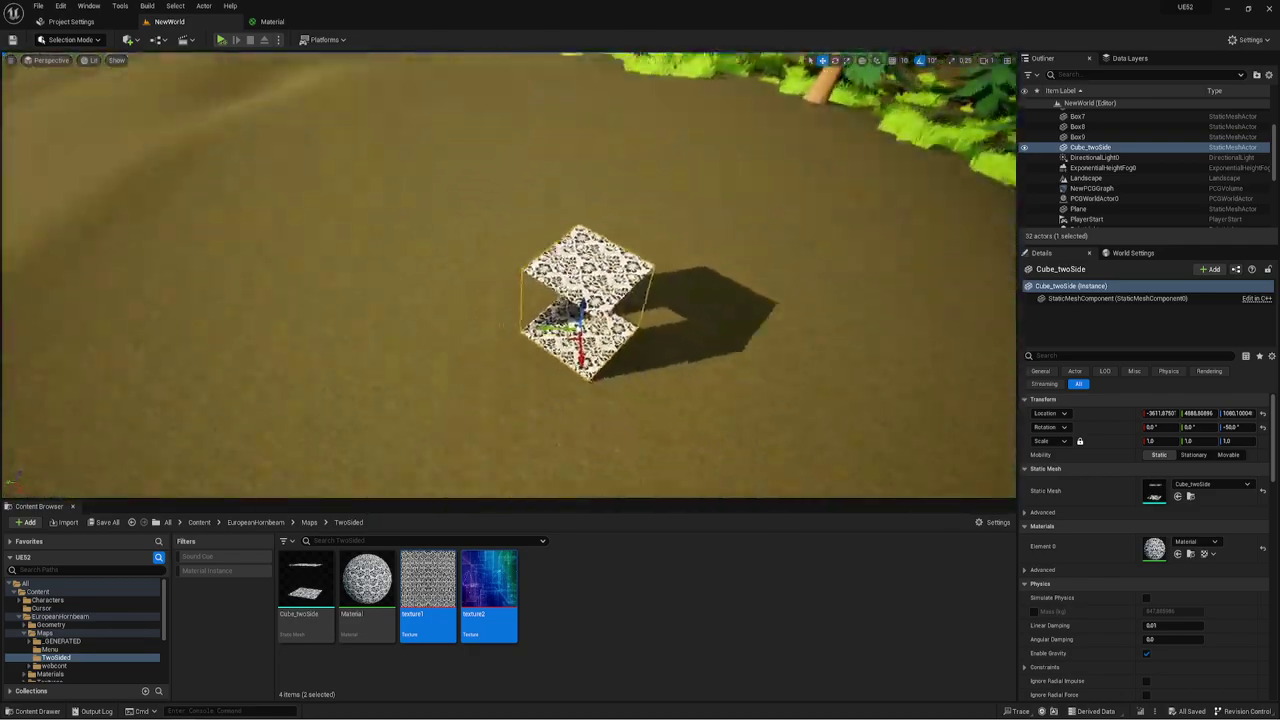
Re-enable Two Sided on the Material output node in the Details panel.
{"action": "left_click", "coordinate": [289, 26]}
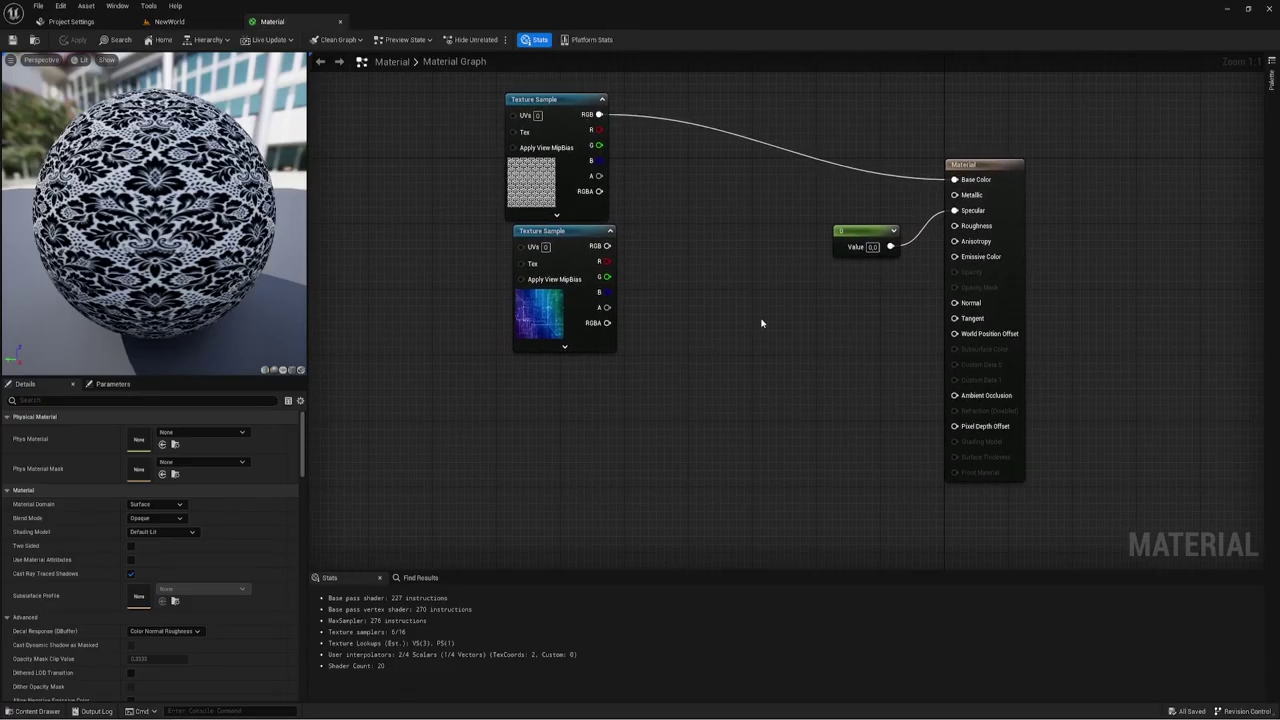
{"action": "left_click", "coordinate": [995, 180]}
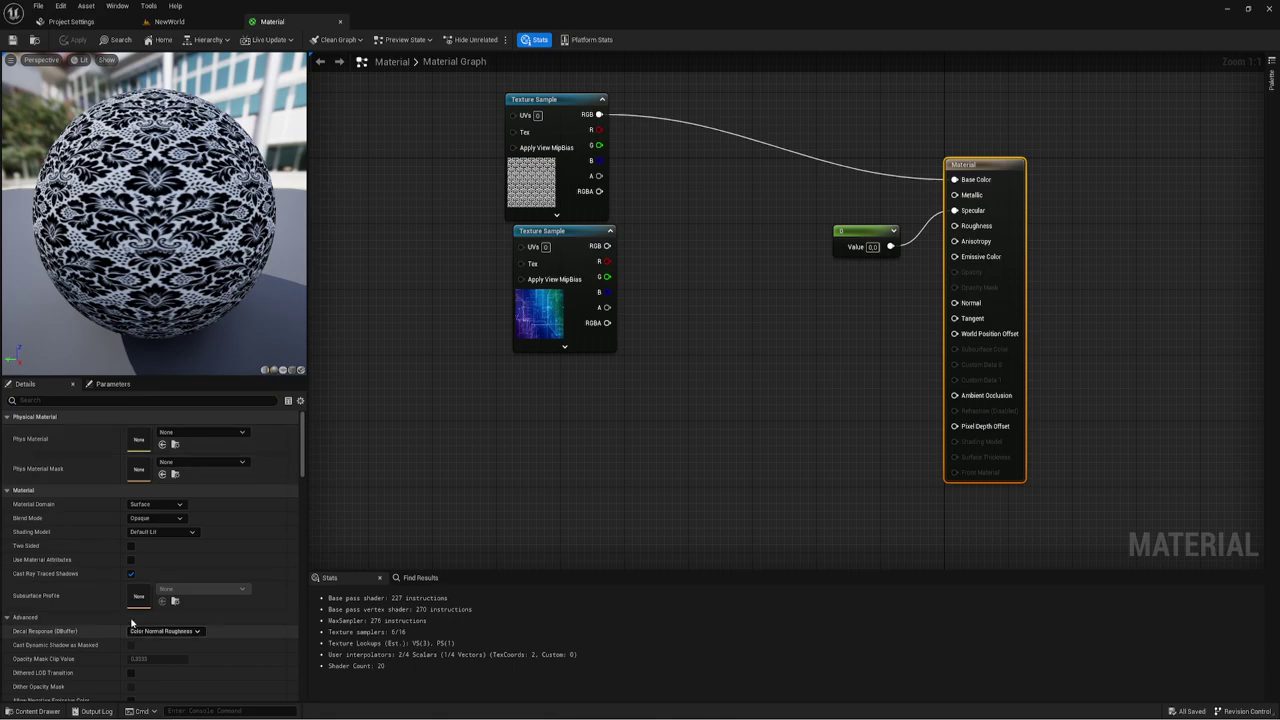
{"action": "left_click", "coordinate": [131, 546]}
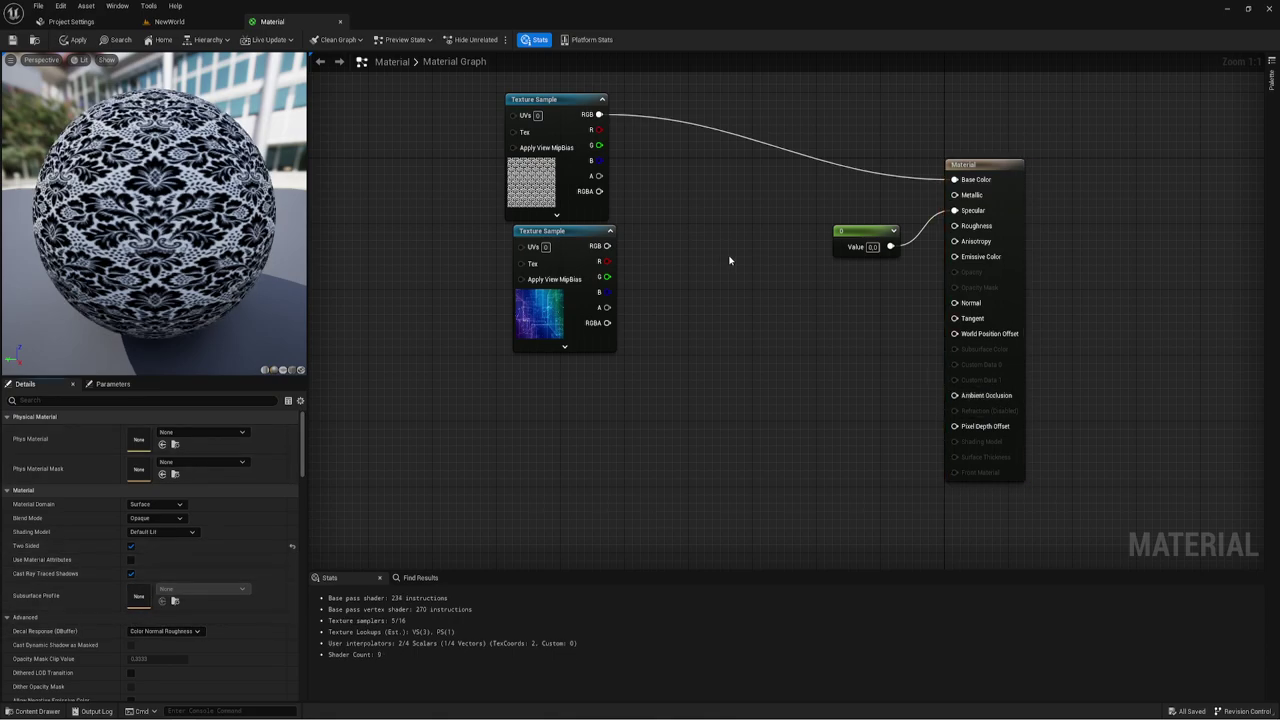
Add a LinearInterpolate (Lerp) node and place it between the texture samples and the output.
{"action": "left_click", "coordinate": [612, 292]}
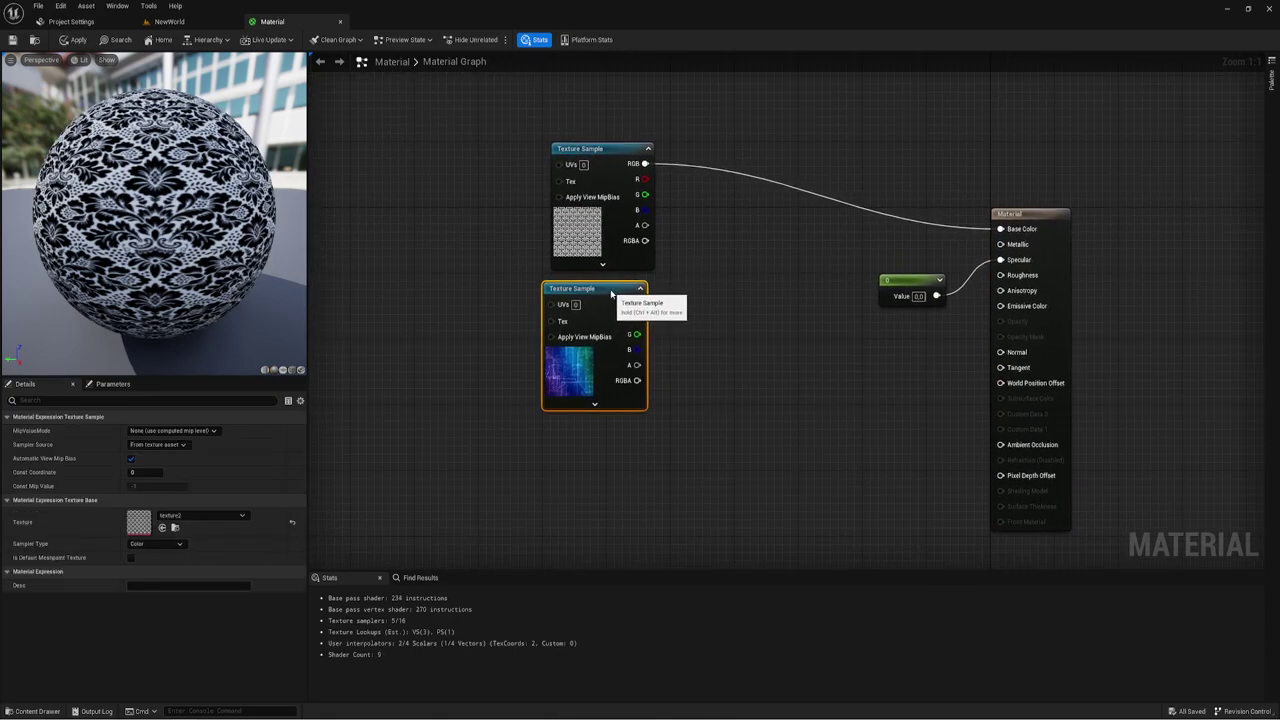
{"action": "right_click", "coordinate": [720, 242]}
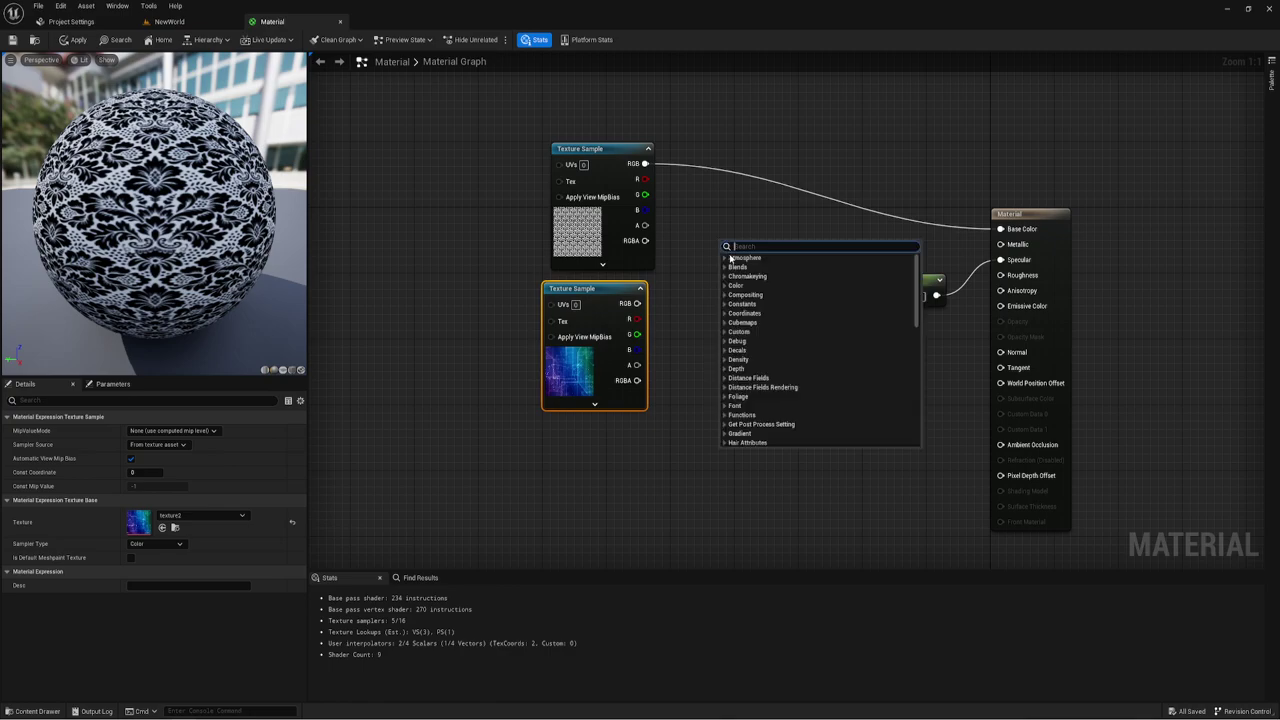
{"action": "type", "text": "lerp"}
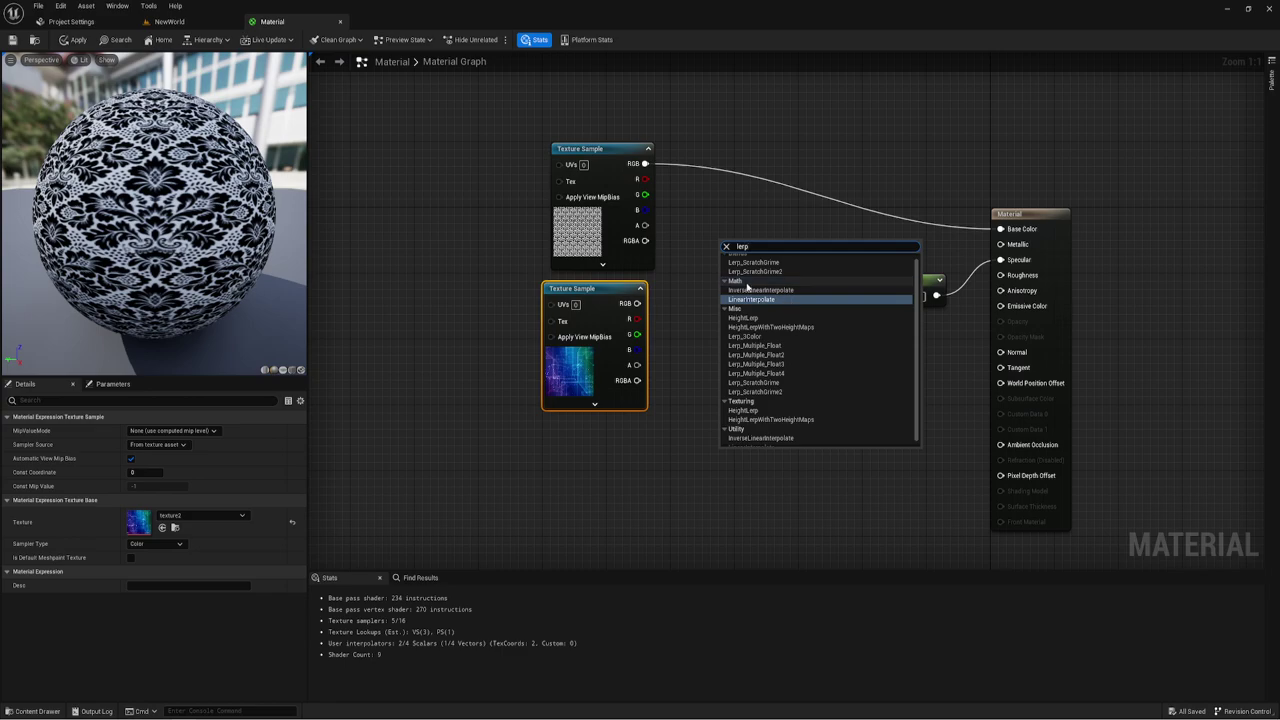
{"action": "scroll", "coordinate": [770, 304], "scroll_direction": "up", "scroll_amount": 1}
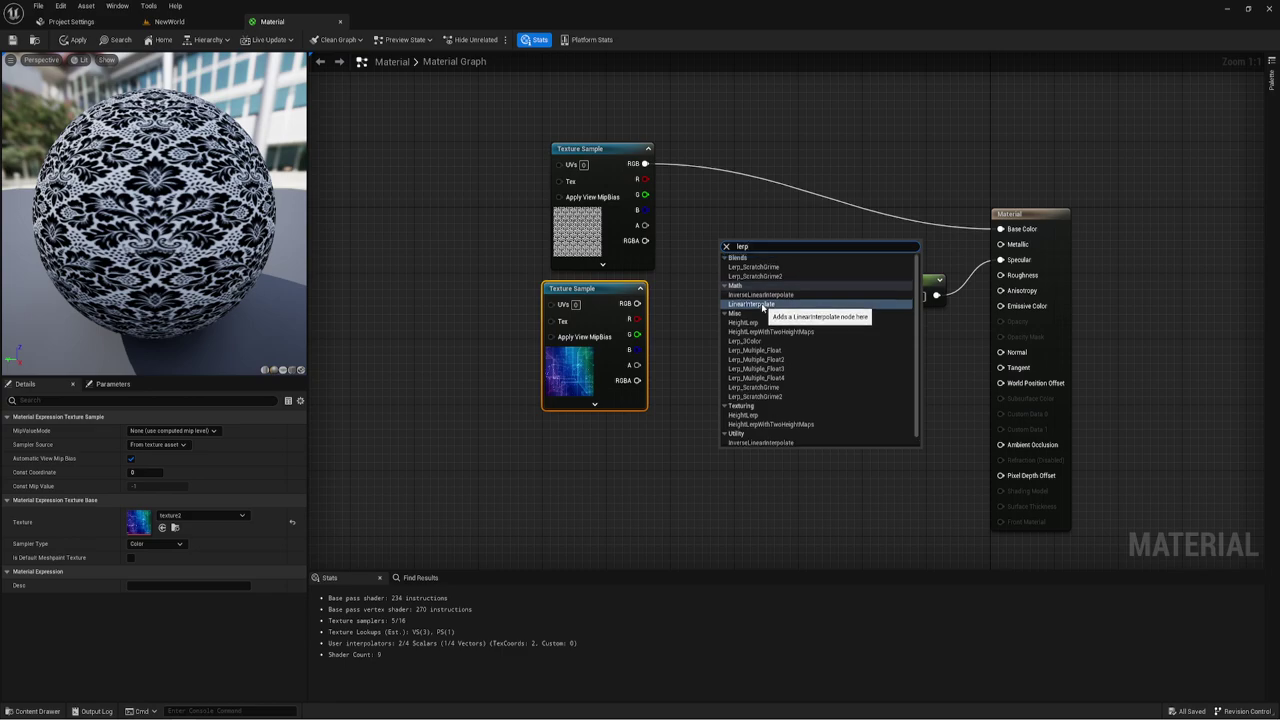
{"action": "scroll", "coordinate": [763, 305], "scroll_direction": "down", "scroll_amount": 1}
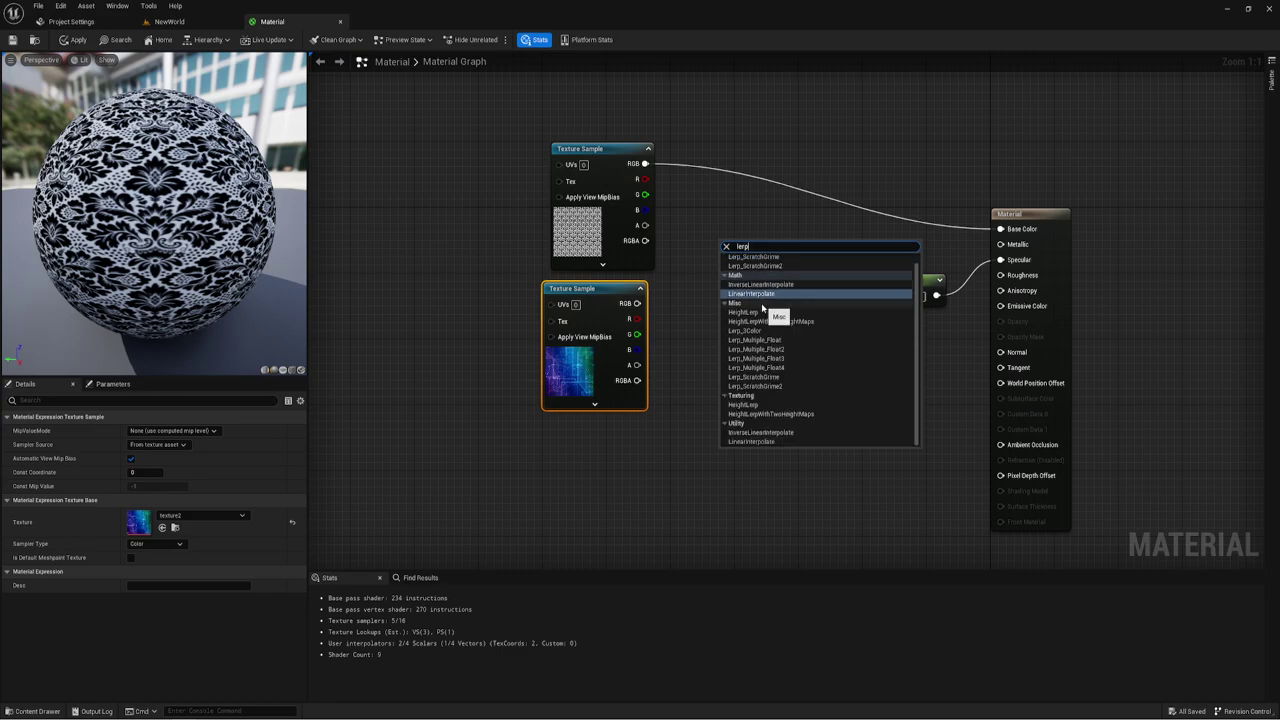
{"action": "left_click", "coordinate": [750, 442]}
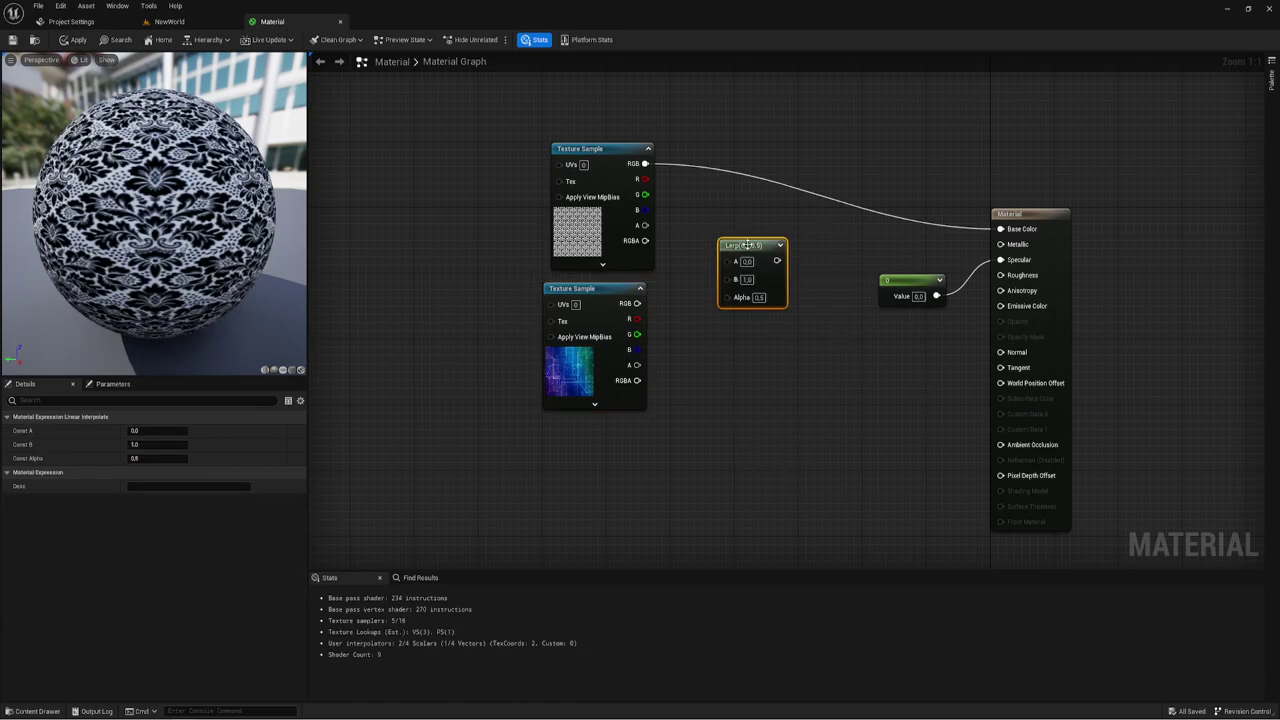
{"action": "mouse_move", "coordinate": [748, 246]}
{"action": "left_mouse_down"}
{"action": "mouse_move", "coordinate": [821, 265]}
{"action": "mouse_move", "coordinate": [645, 163]}
{"action": "left_mouse_up"}
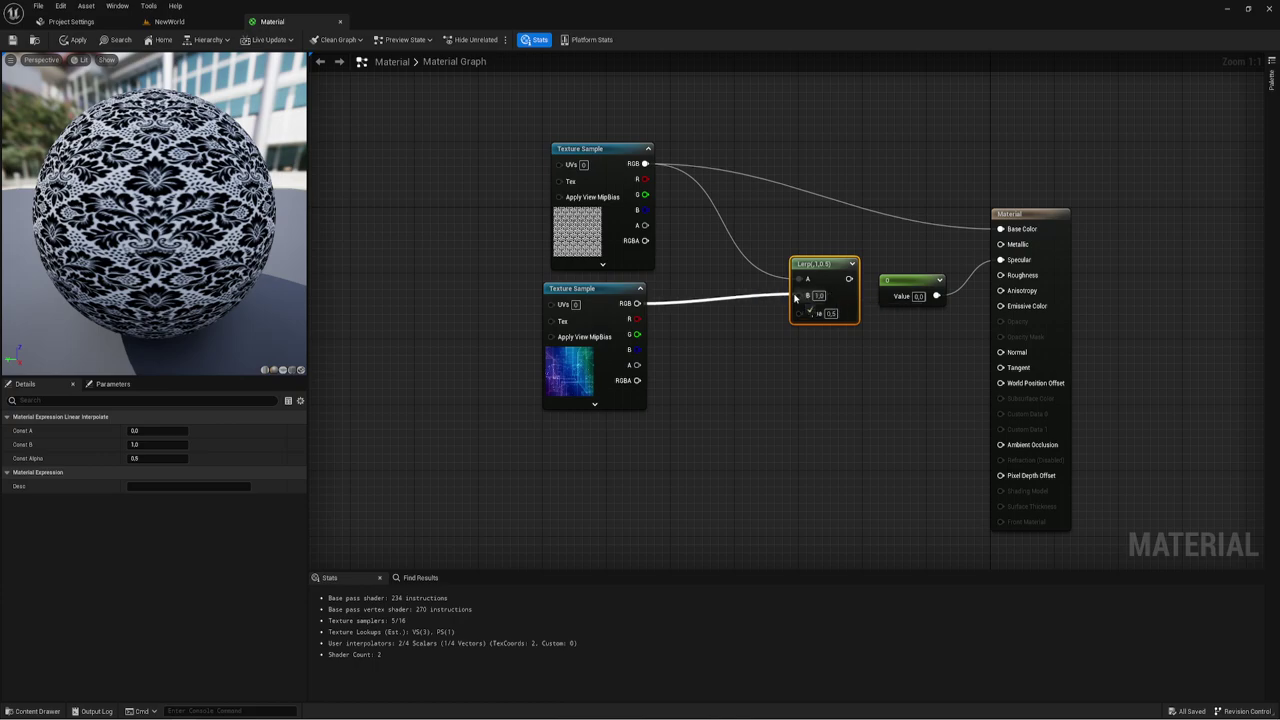
Wire the lower texture's RGB into Lerp B and the Lerp result into Base Color.
{"action": "mouse_move", "coordinate": [633, 304]}
{"action": "left_mouse_down"}
{"action": "mouse_move", "coordinate": [808, 295]}
{"action": "mouse_move", "coordinate": [1013, 233]}
{"action": "left_mouse_up"}
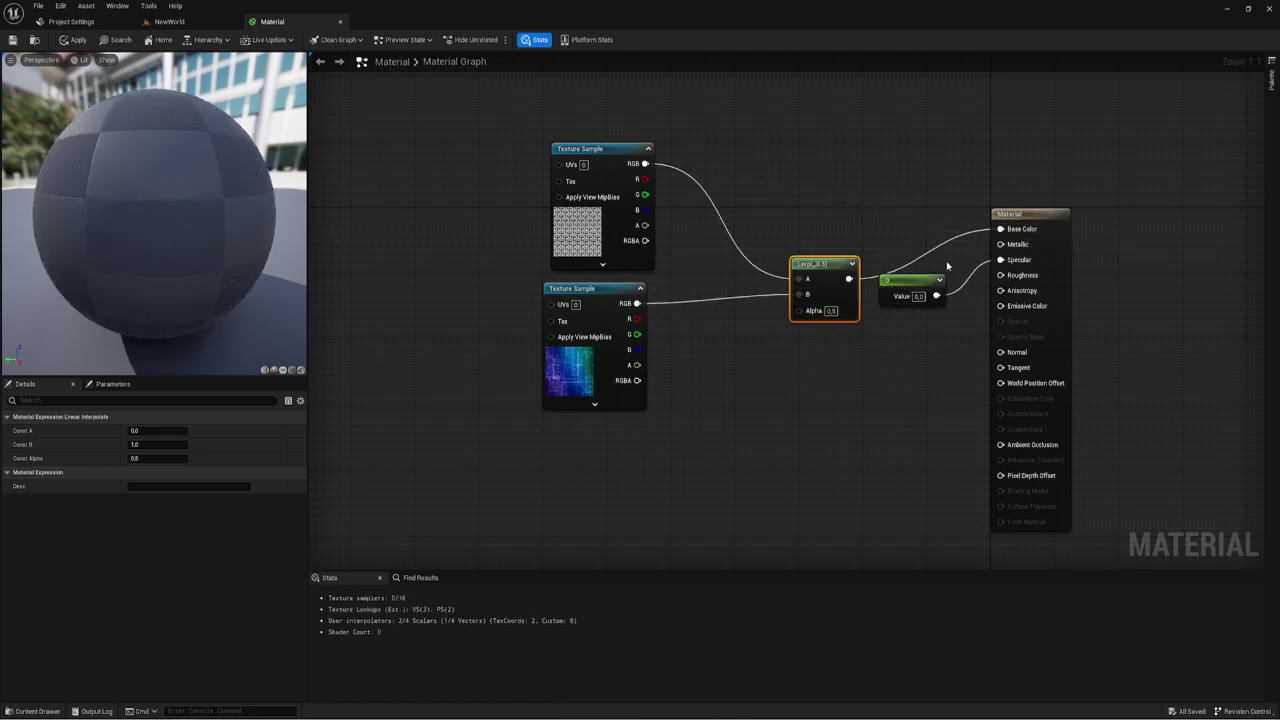
{"action": "left_click_drag", "start_coordinate": [815, 264], "coordinate": [783, 223]}
{"action": "right_click_drag", "start_coordinate": [793, 382], "coordinate": [771, 380]}
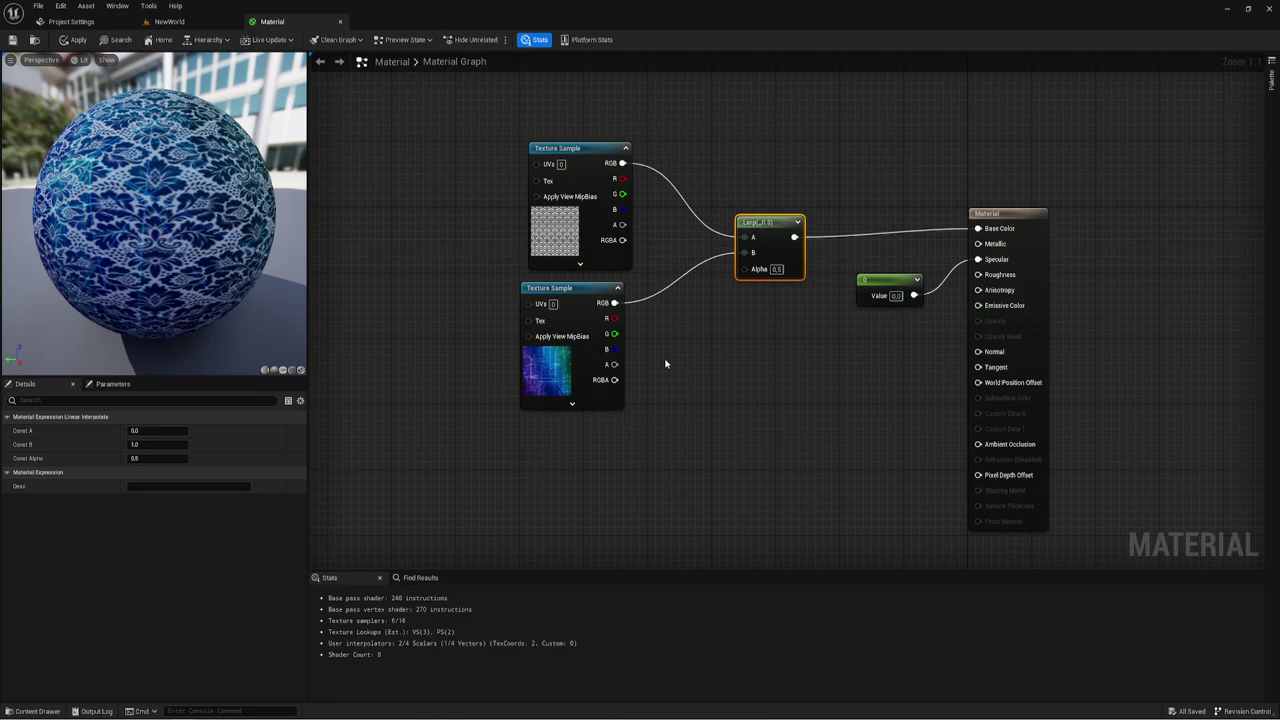
{"action": "left_click_drag", "start_coordinate": [569, 310], "coordinate": [577, 301]}
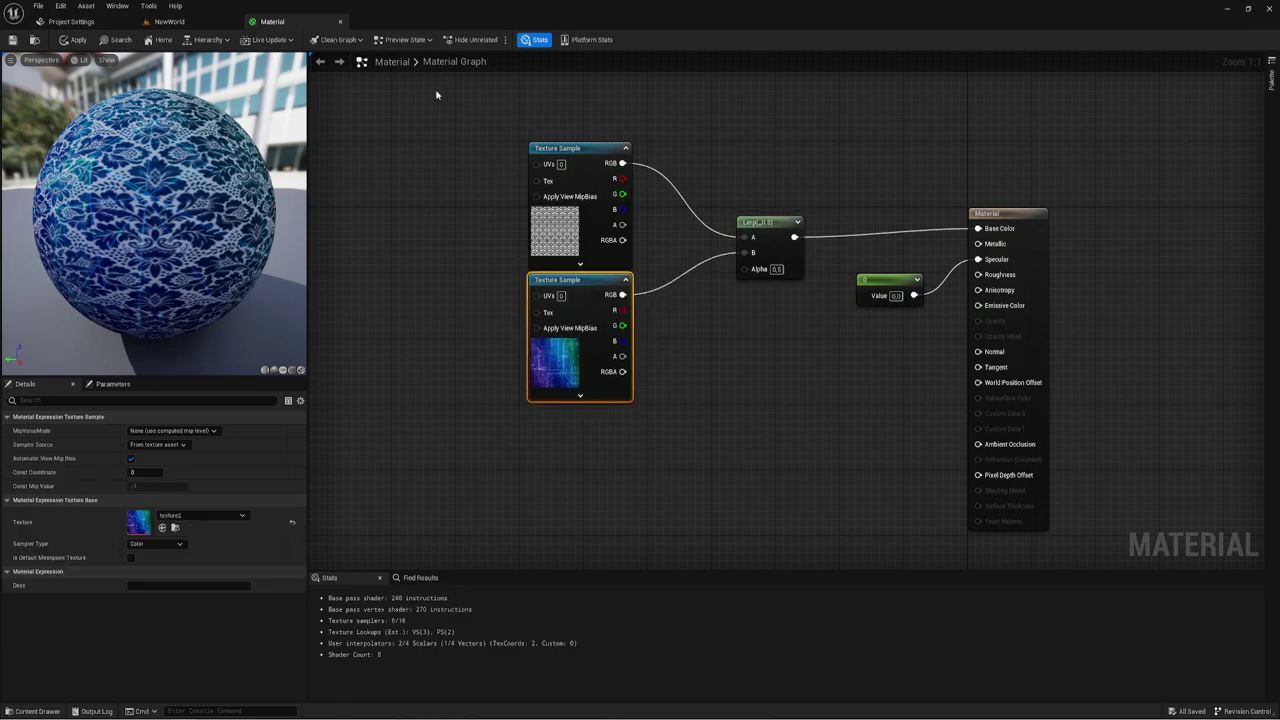
{"action": "left_click_drag", "start_coordinate": [436, 95], "coordinate": [661, 238]}
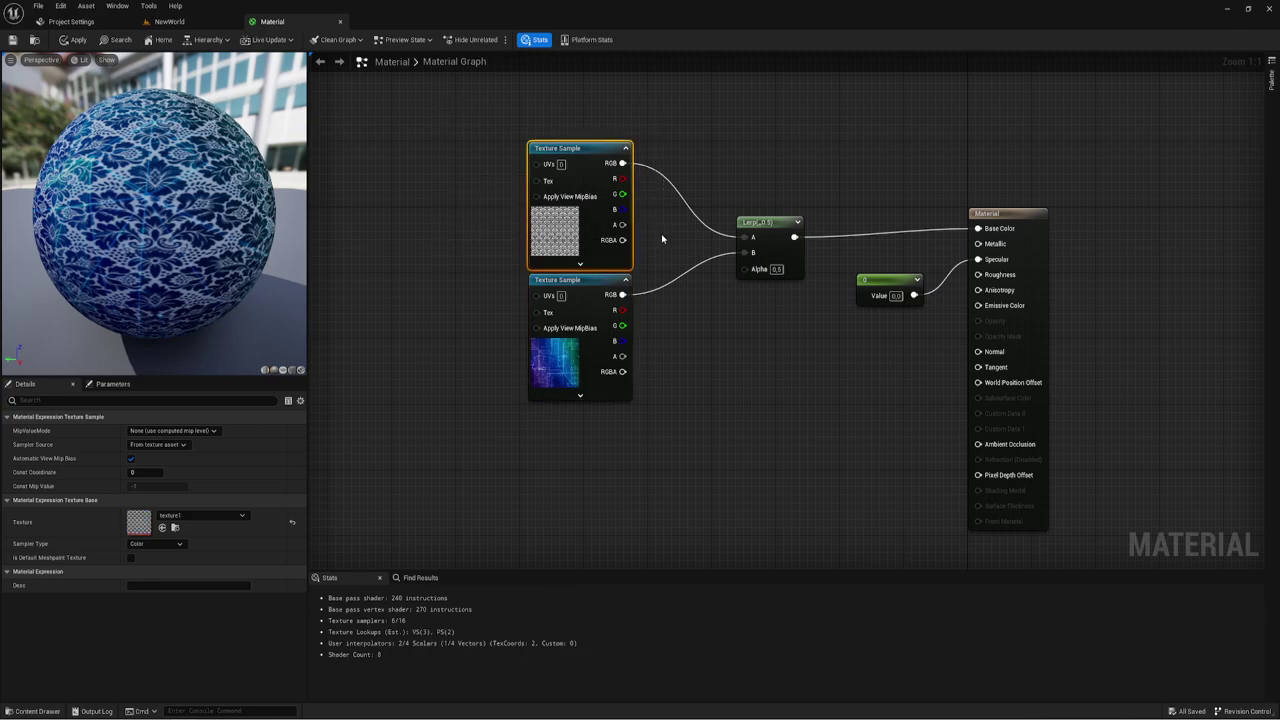
{"action": "mouse_move", "coordinate": [396, 291]}
{"action": "left_mouse_down"}
{"action": "mouse_move", "coordinate": [644, 430]}
{"action": "mouse_move", "coordinate": [647, 419]}
{"action": "left_mouse_up"}
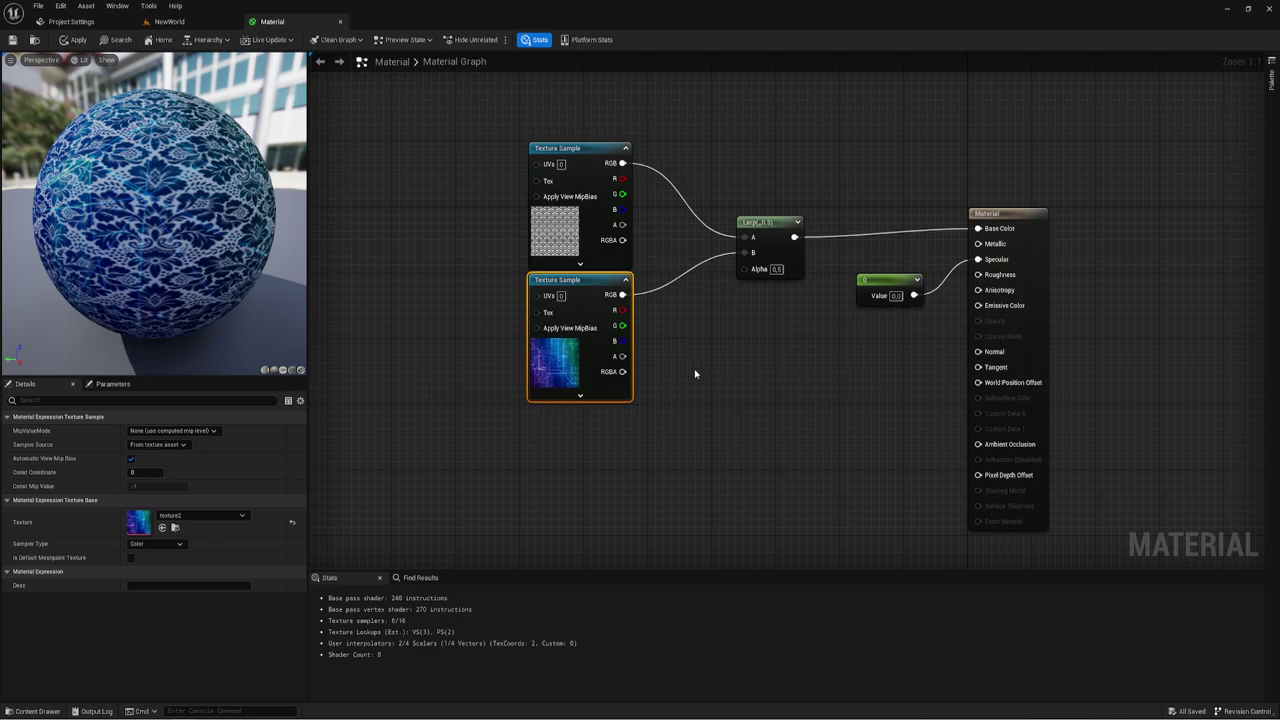
{"action": "left_click_drag", "start_coordinate": [675, 386], "coordinate": [487, 394]}
{"action": "right_click_drag", "start_coordinate": [824, 404], "coordinate": [823, 363]}
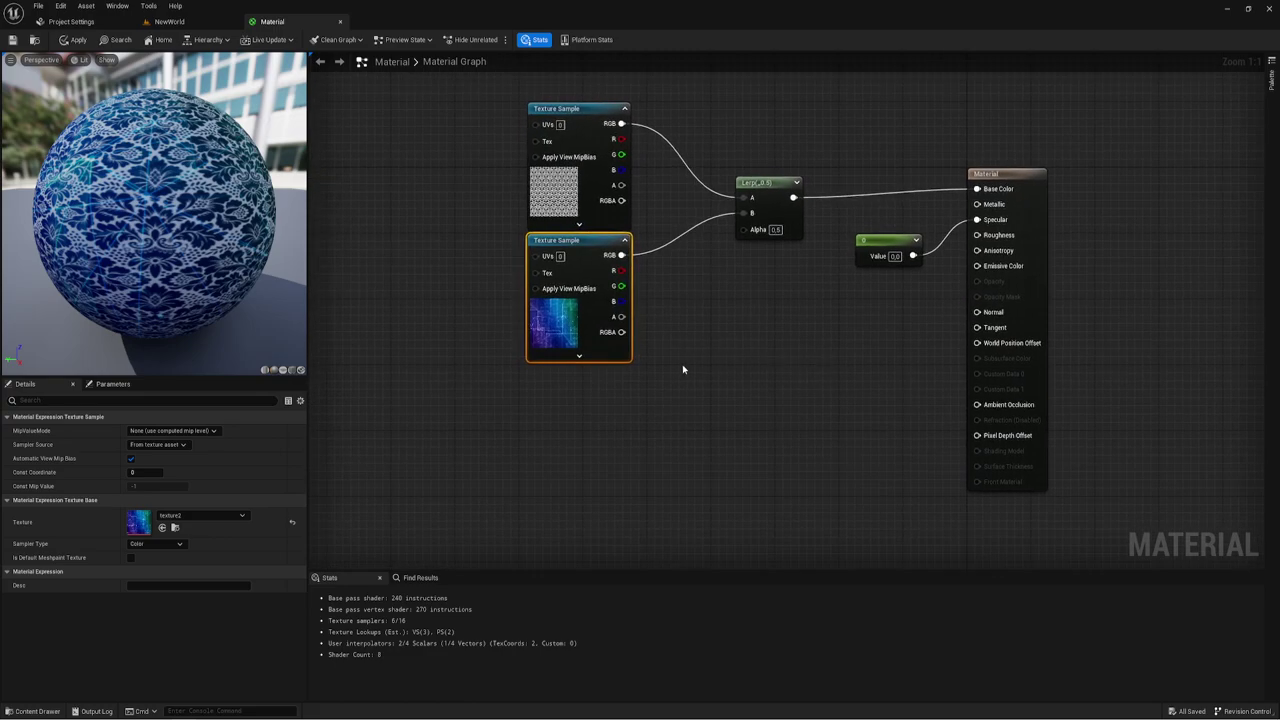
Add a TwoSidedSign node, discarding a mistaken TwoSidedTexturing node, and wire it to the Lerp Alpha.
{"action": "right_click", "coordinate": [552, 481]}
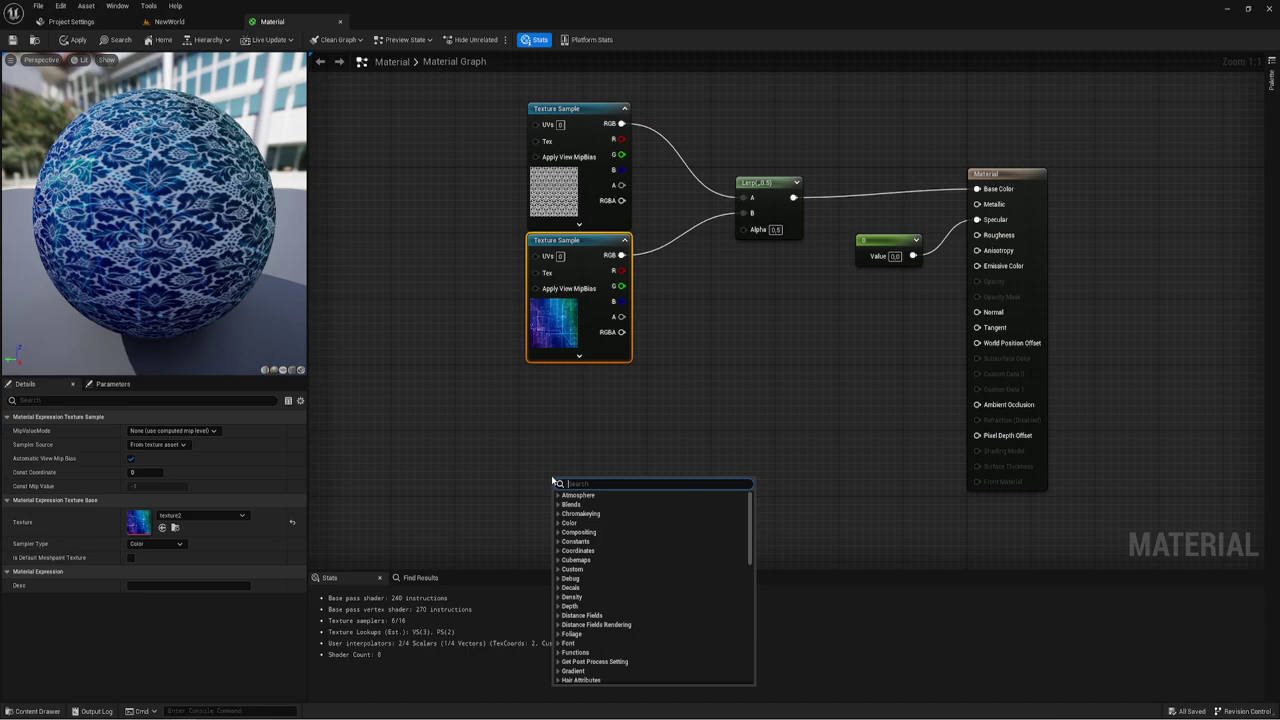
{"action": "type", "text": "tw"}
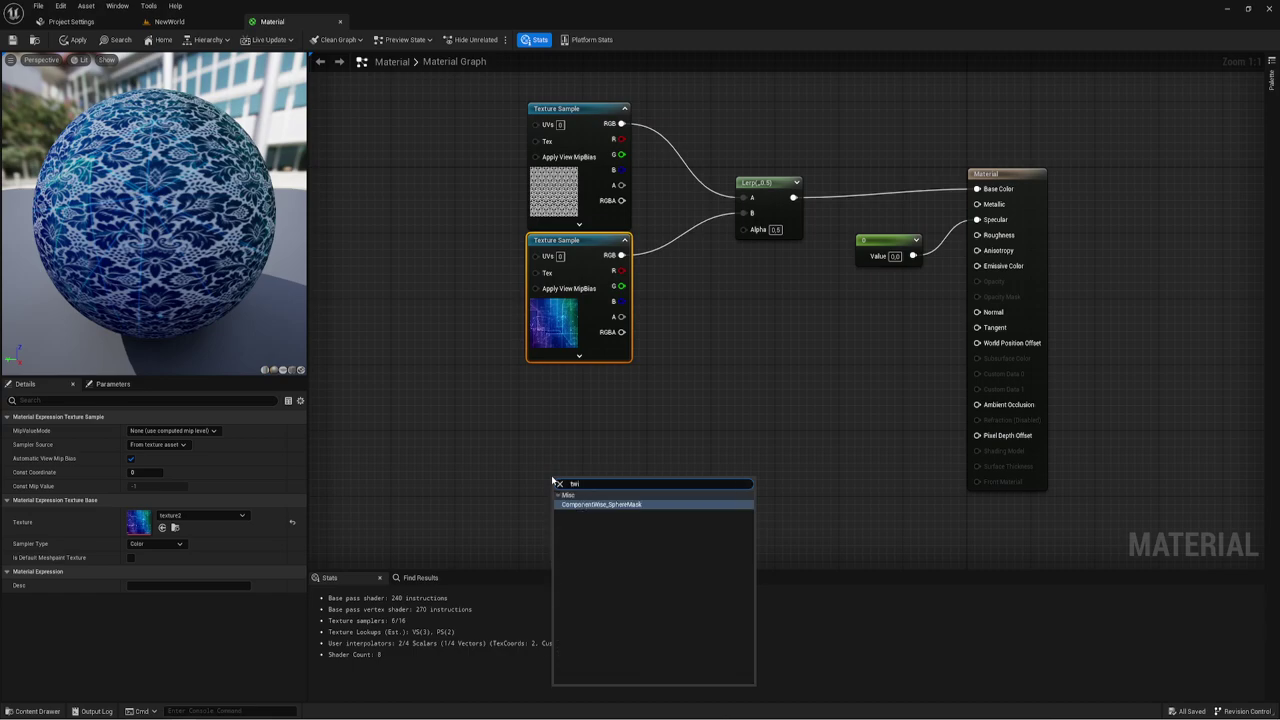
{"action": "type", "text": "o"}
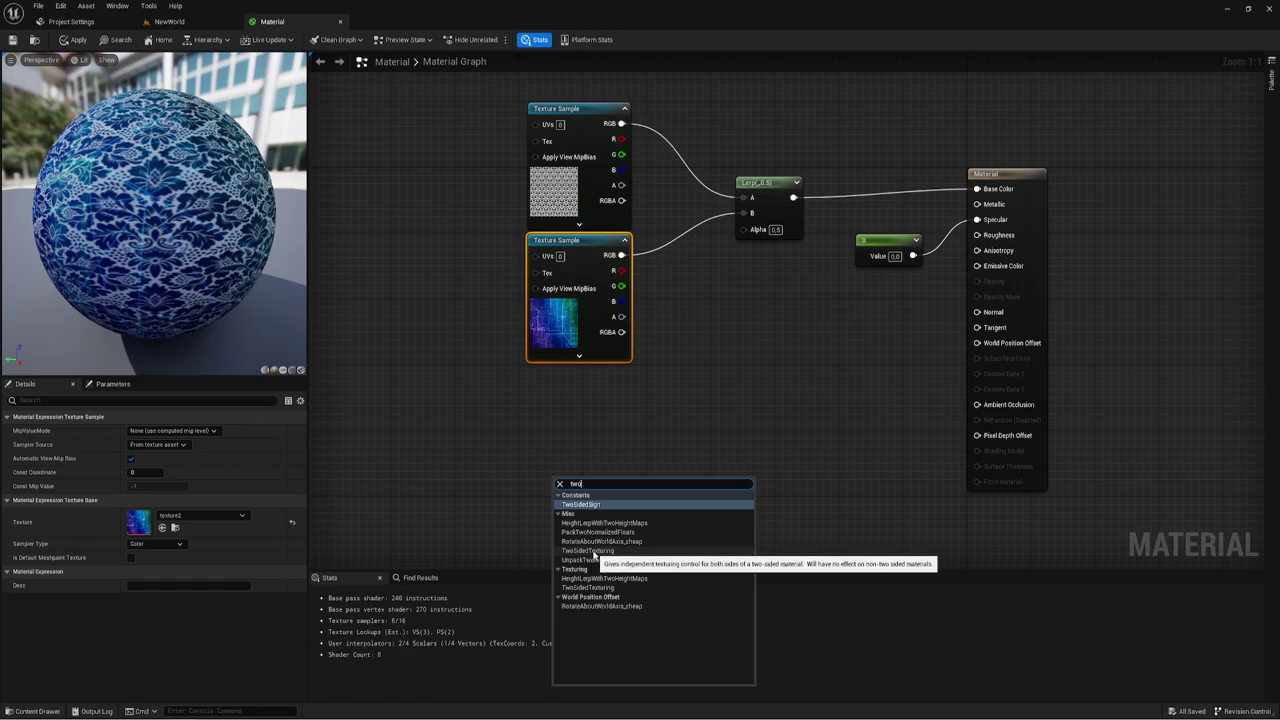
{"action": "left_click", "coordinate": [588, 551]}
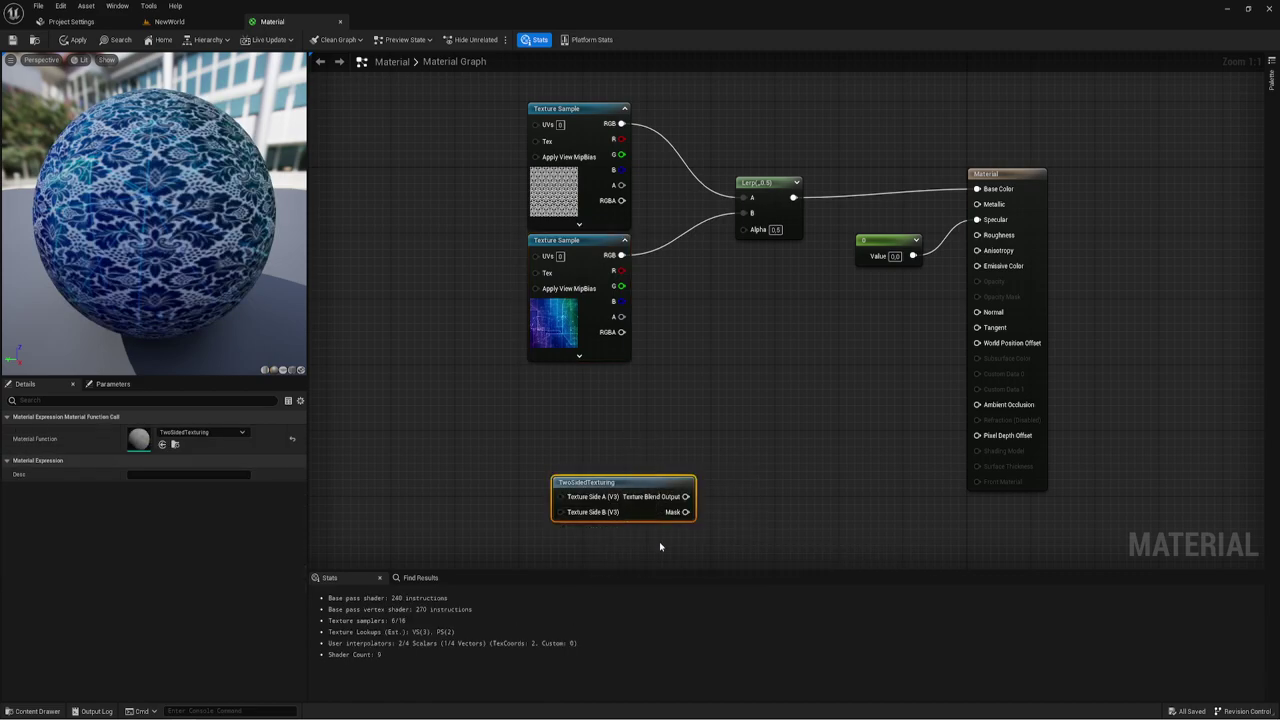
{"action": "key", "text": "Delete"}
{"action": "right_click", "coordinate": [475, 467]}
{"action": "type", "text": "tw"}
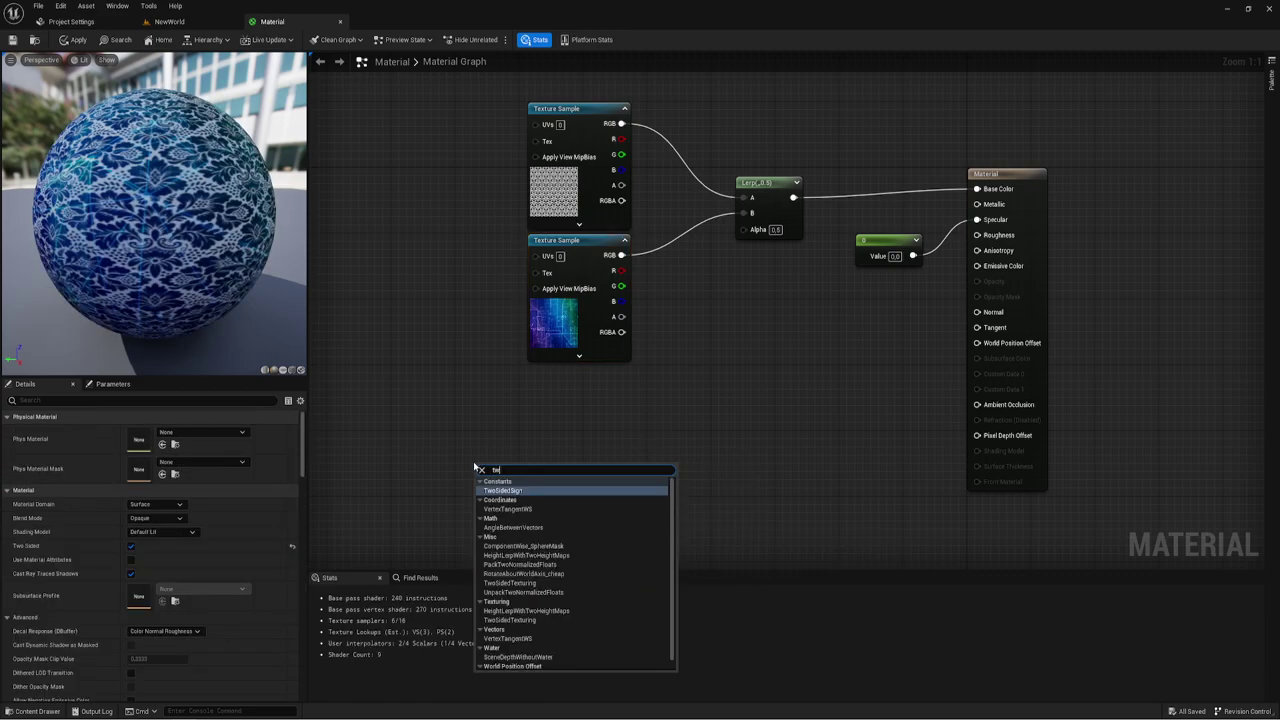
{"action": "type", "text": "o si"}
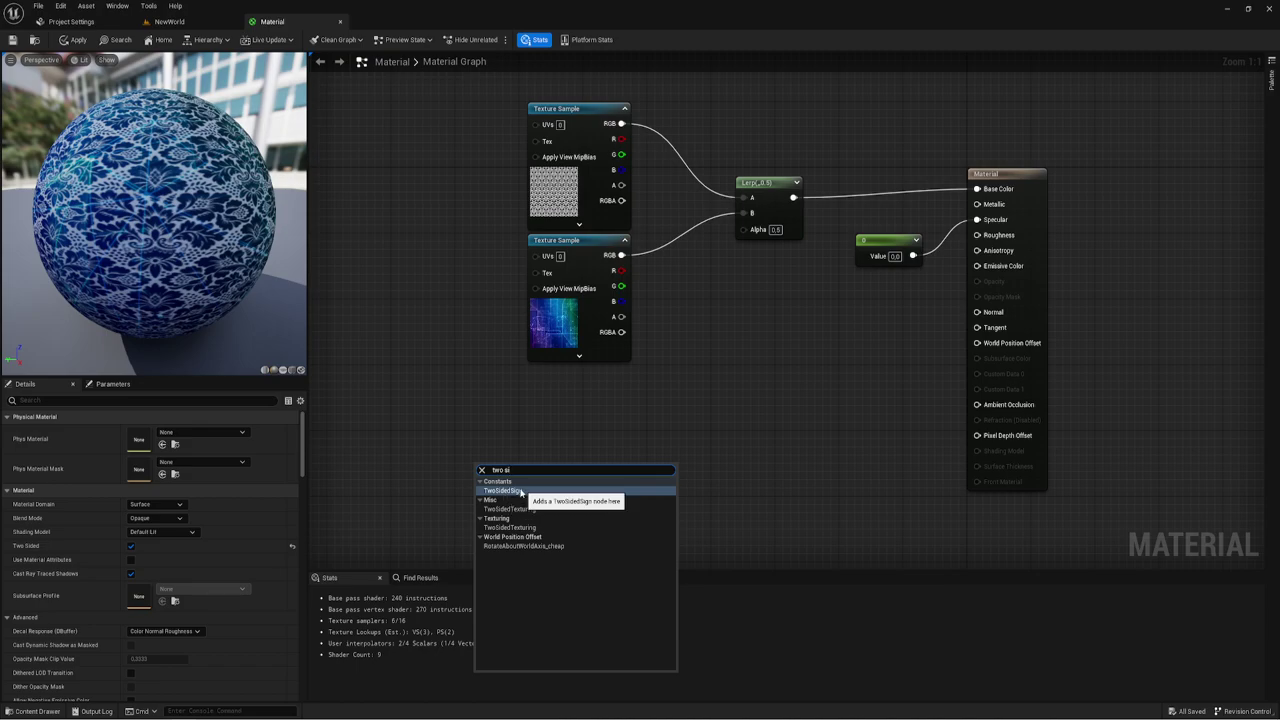
{"action": "left_click", "coordinate": [505, 492]}
{"action": "mouse_move", "coordinate": [508, 467]}
{"action": "left_mouse_down"}
{"action": "mouse_move", "coordinate": [681, 362]}
{"action": "mouse_move", "coordinate": [608, 411]}
{"action": "mouse_move", "coordinate": [690, 411]}
{"action": "mouse_move", "coordinate": [752, 236]}
{"action": "left_mouse_up"}
{"action": "left_click", "coordinate": [691, 371]}
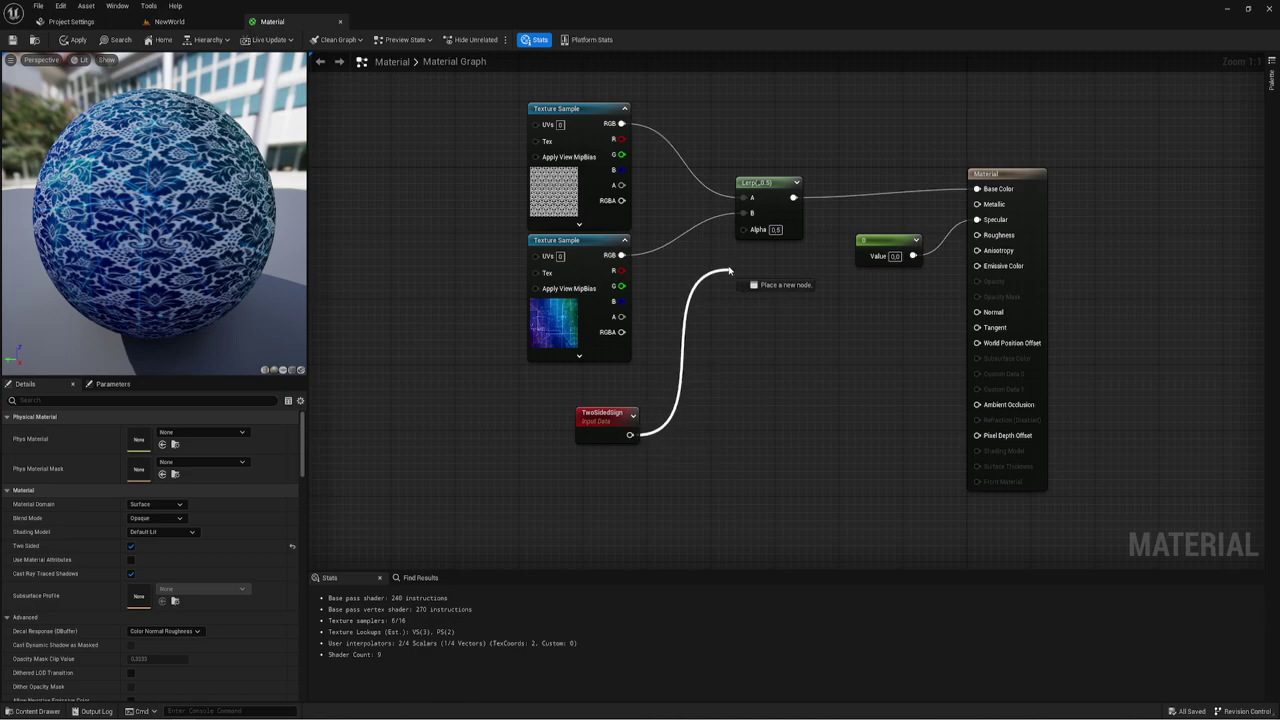
Apply and save the material, then orbit Cube_twoSide in NewWorld to see lace outside, blue inside.
{"action": "left_click", "coordinate": [84, 46]}
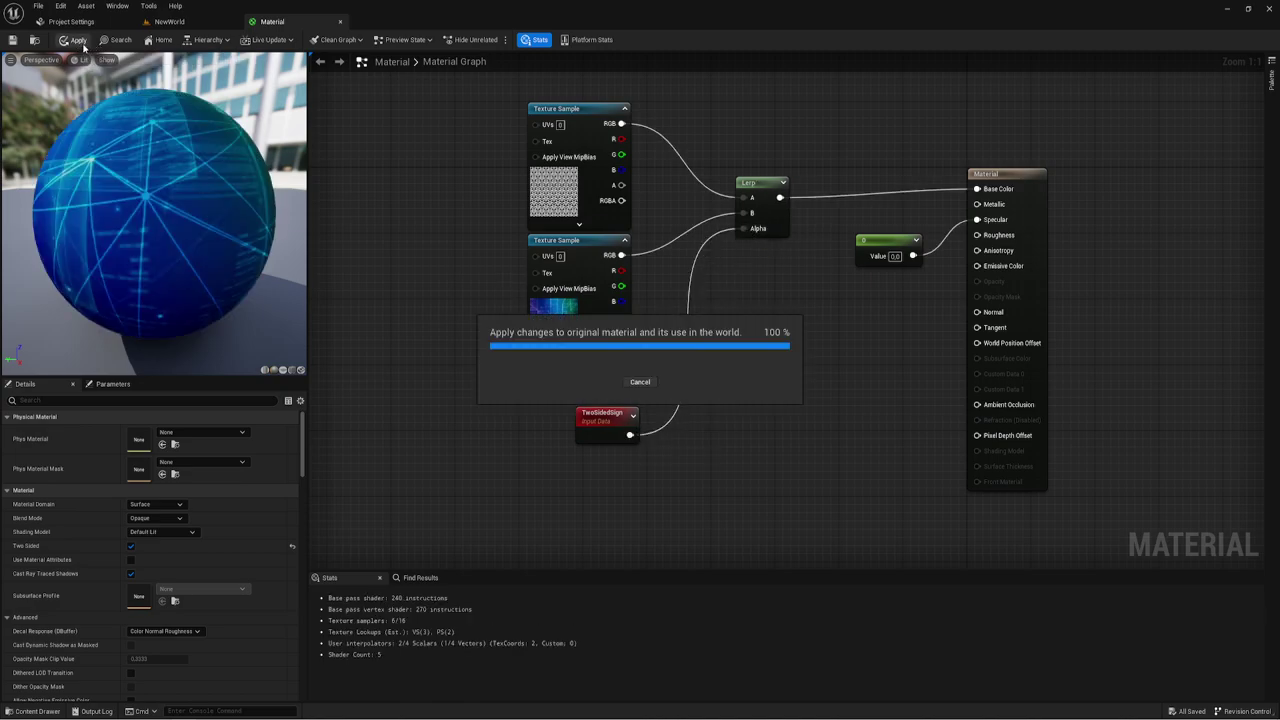
{"action": "left_click", "coordinate": [11, 41]}
{"action": "left_click", "coordinate": [189, 24]}
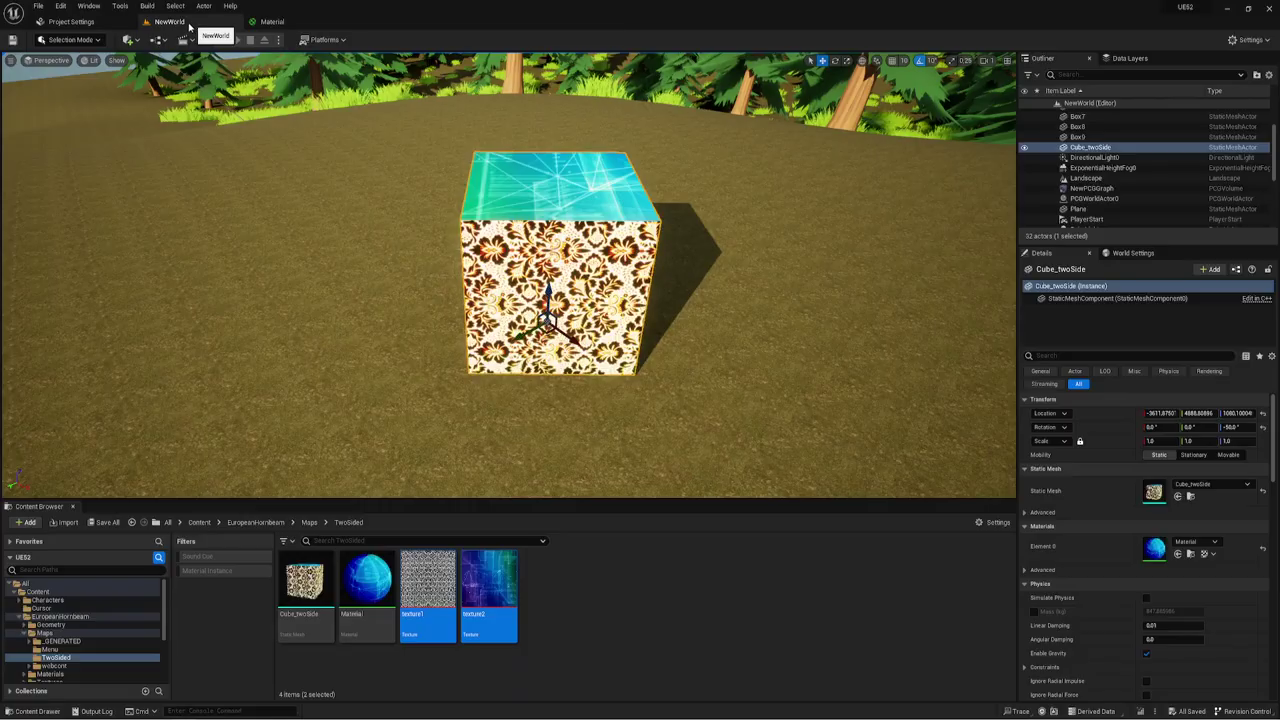
{"action": "mouse_move", "coordinate": [717, 285]}
{"action": "right_mouse_down"}
{"action": "mouse_move", "coordinate": [745, 287]}
{"action": "mouse_move", "coordinate": [523, 82]}
{"action": "right_mouse_up"}
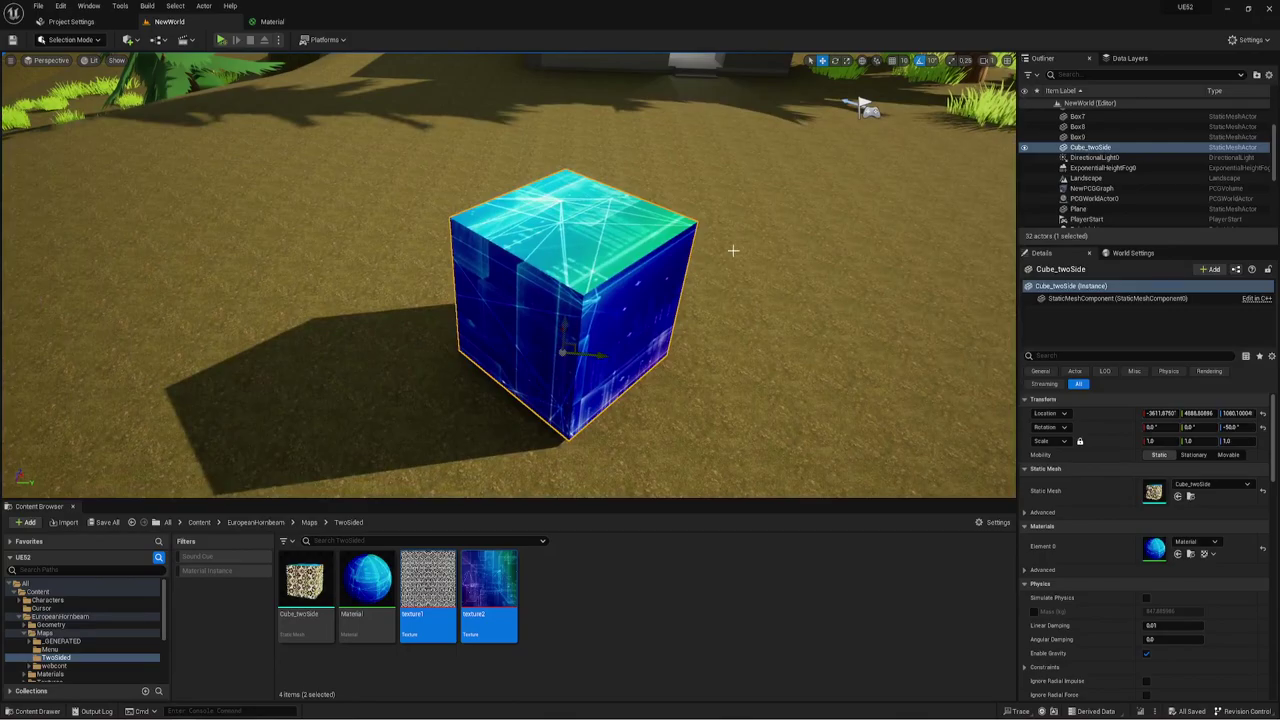
{"action": "right_click_drag", "start_coordinate": [866, 108], "coordinate": [1003, 160]}
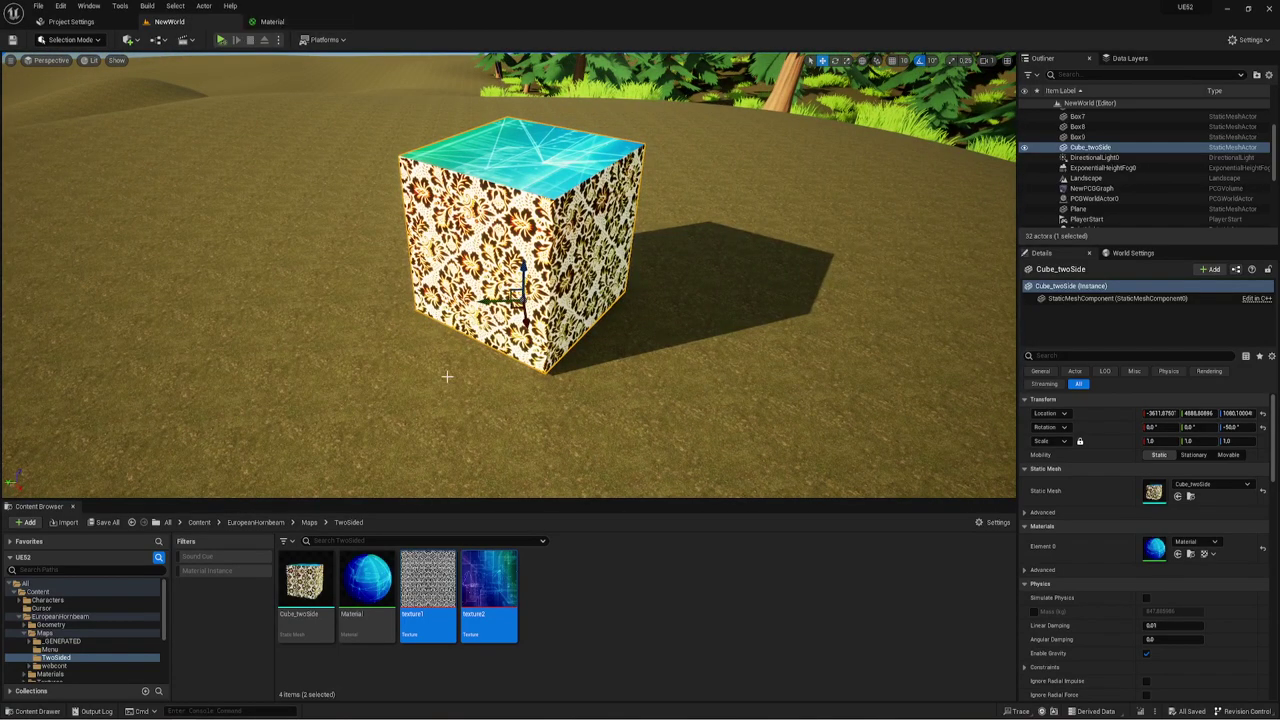
Check which textures the top and bottom Texture Sample nodes use.
{"action": "left_click", "coordinate": [272, 21]}
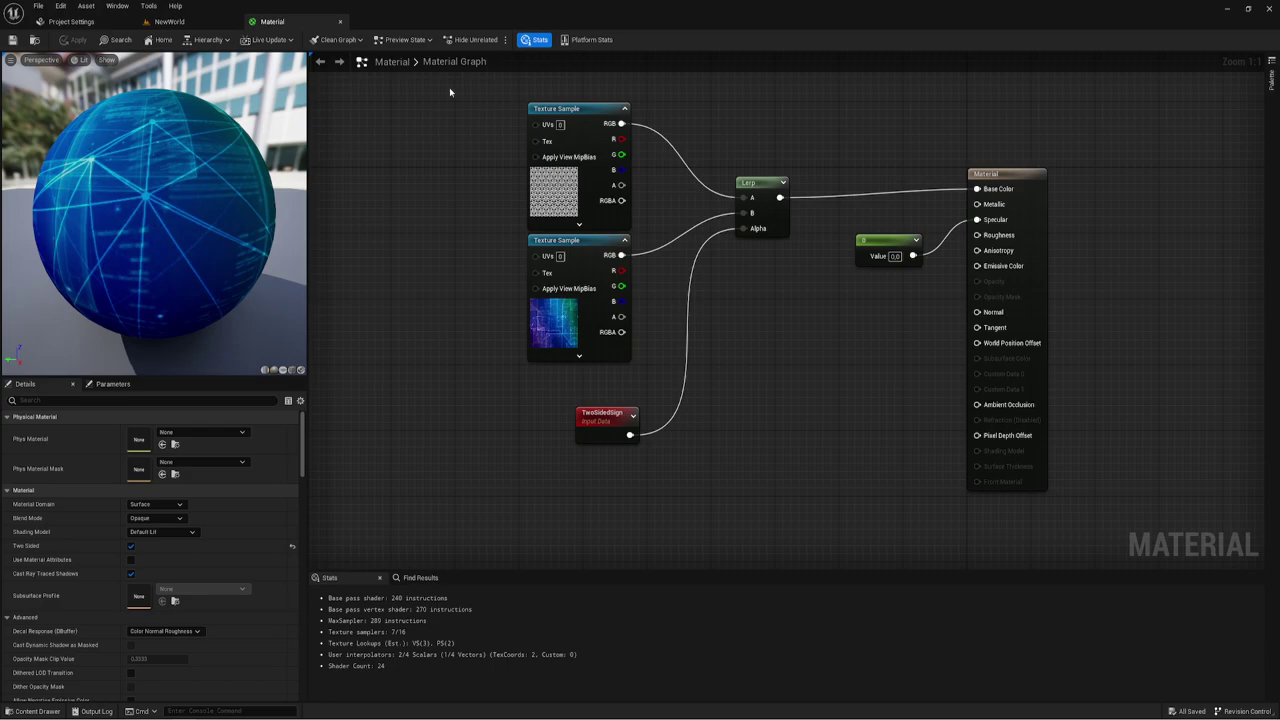
{"action": "left_click_drag", "start_coordinate": [433, 89], "coordinate": [681, 194]}
{"action": "left_click_drag", "start_coordinate": [435, 97], "coordinate": [660, 215]}
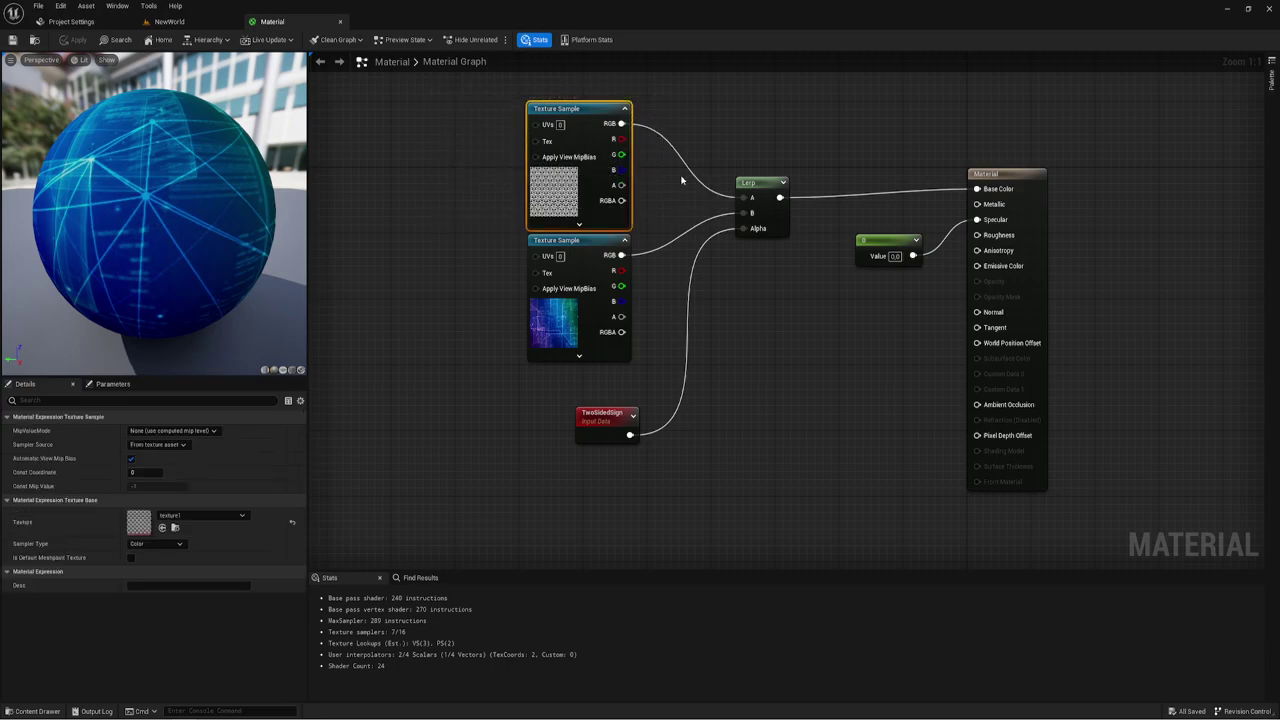
{"action": "left_click_drag", "start_coordinate": [661, 267], "coordinate": [477, 375]}
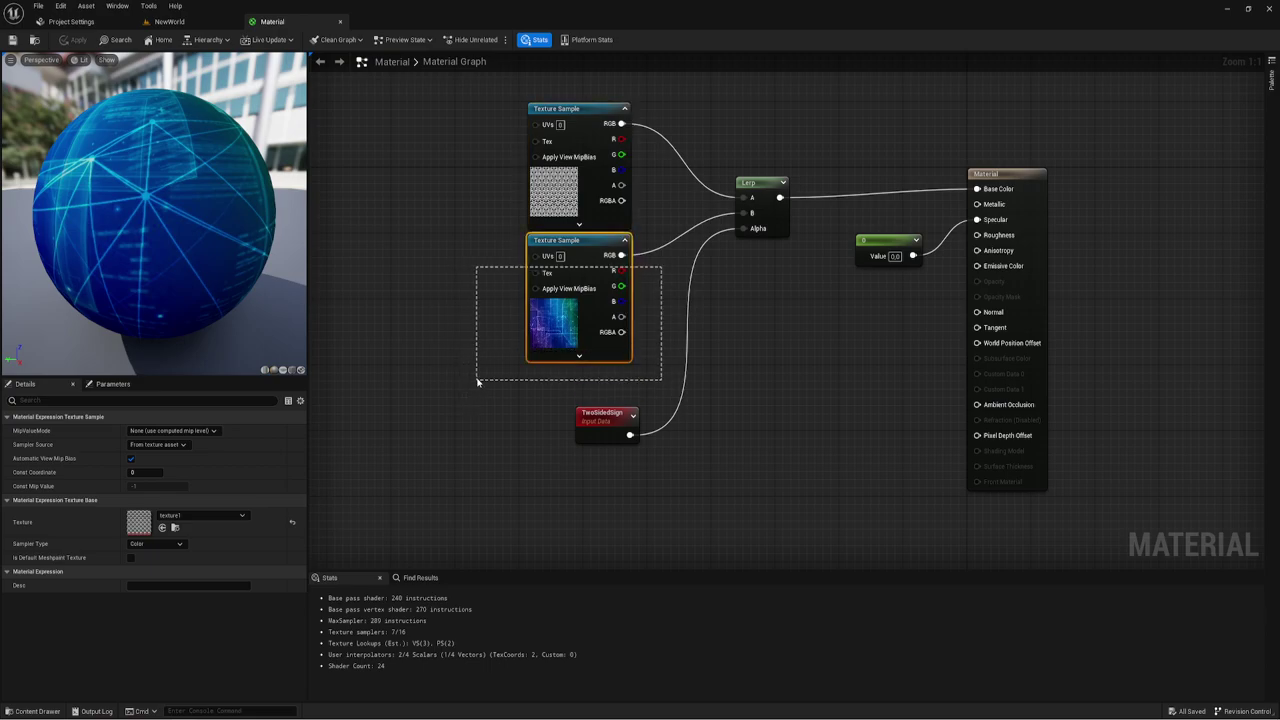
{"action": "left_click_drag", "start_coordinate": [458, 279], "coordinate": [674, 388]}
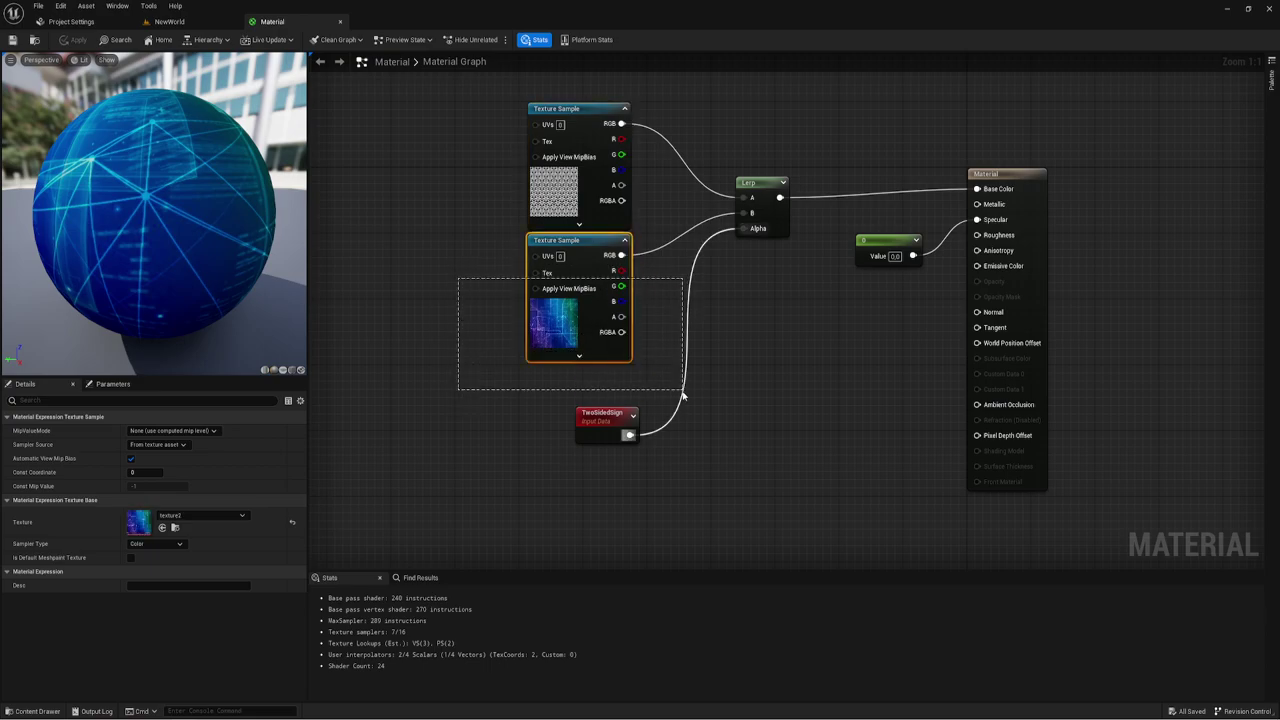
Add a Saturate node from TwoSidedSign's output and connect it to the Lerp Alpha.
{"action": "left_click_drag", "start_coordinate": [628, 437], "coordinate": [678, 420]}
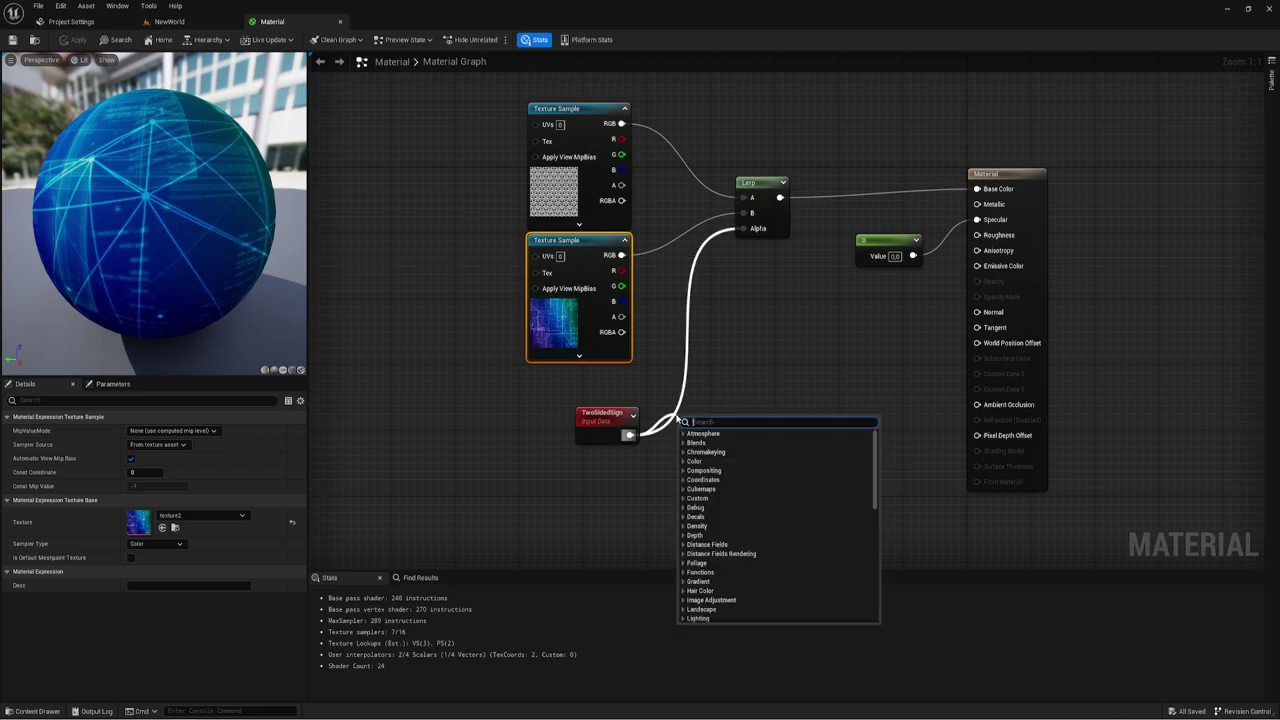
{"action": "type", "text": "sa"}
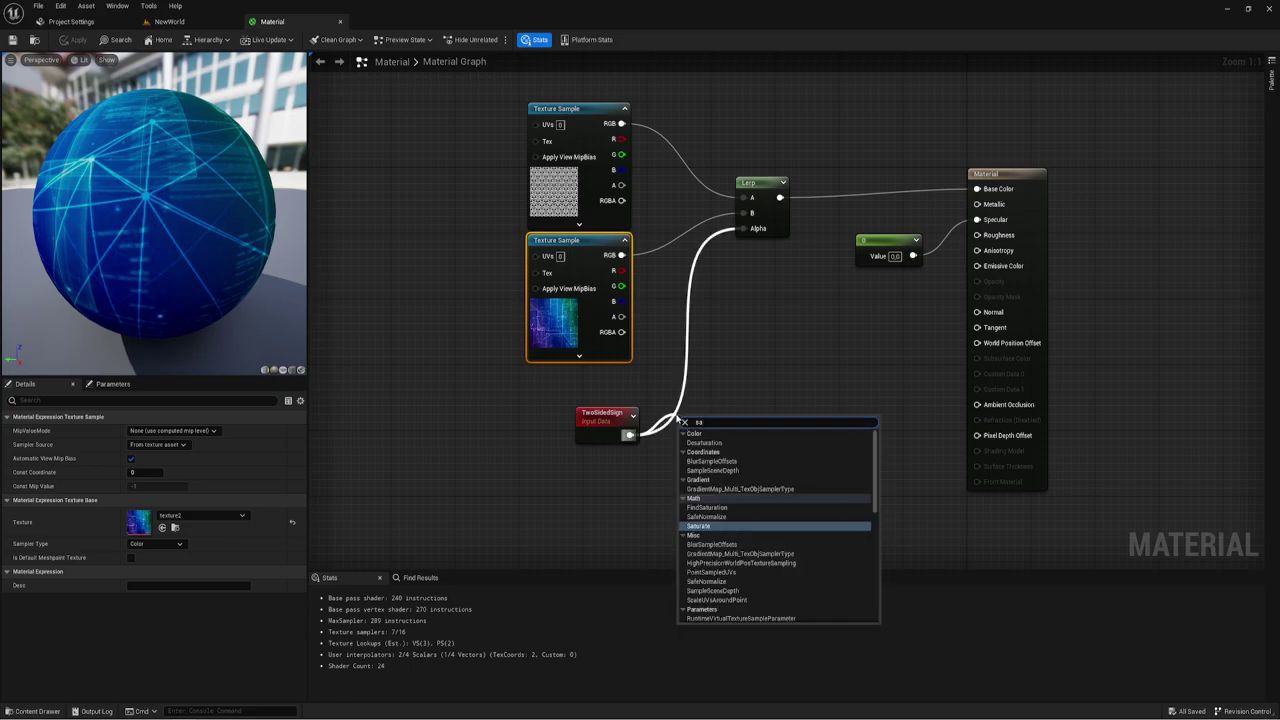
{"action": "type", "text": "tur"}
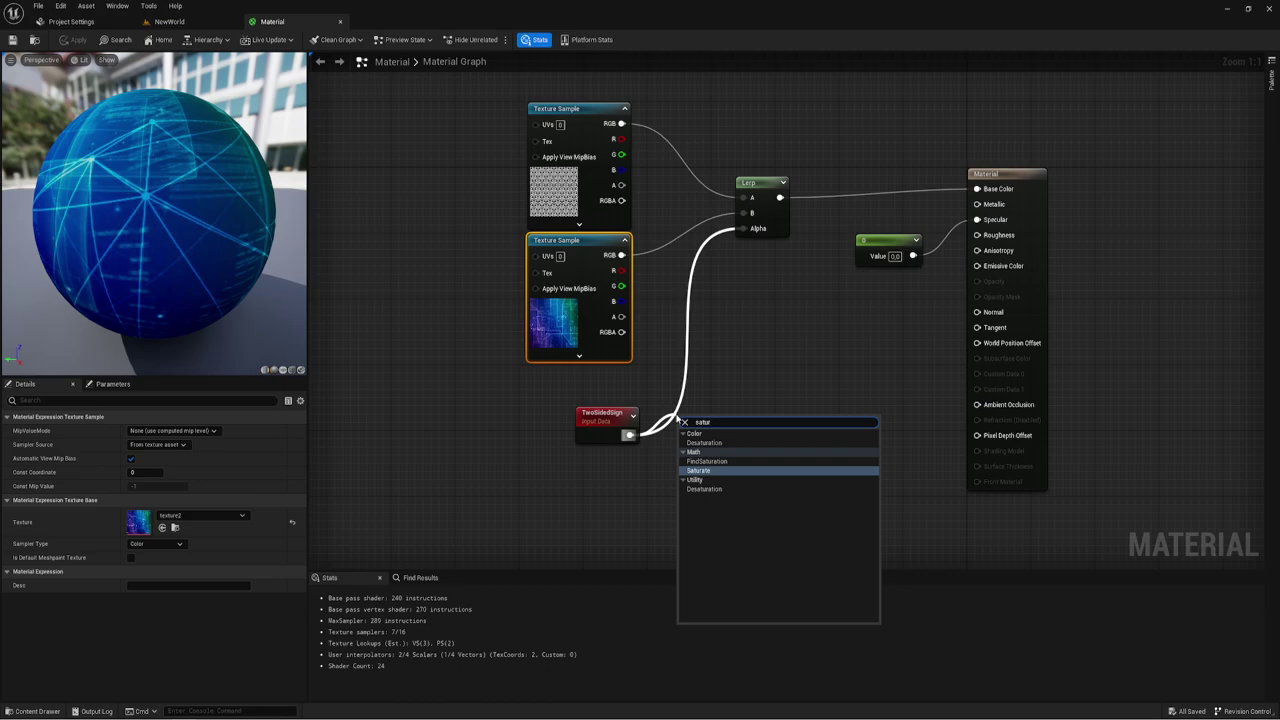
{"action": "left_click", "coordinate": [708, 471]}
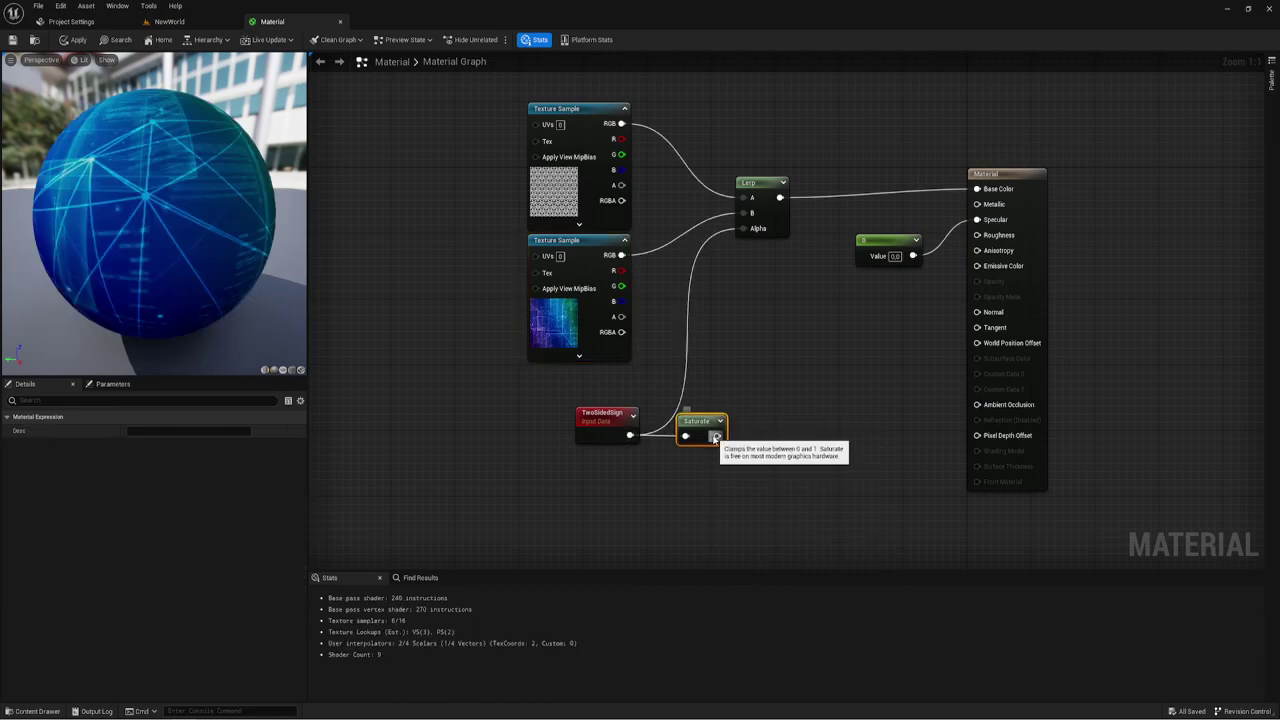
{"action": "left_click_drag", "start_coordinate": [717, 436], "coordinate": [743, 230]}
{"action": "left_click_drag", "start_coordinate": [699, 421], "coordinate": [694, 405]}
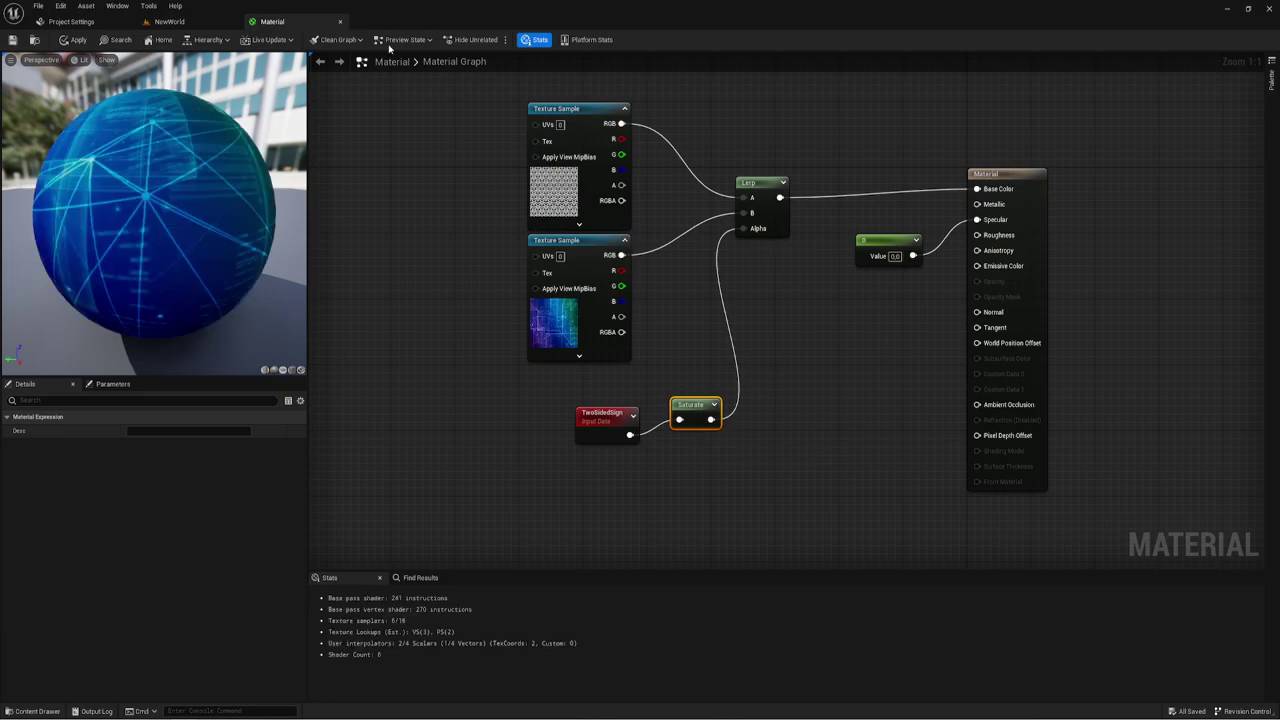
Inspect the cube in the NewWorld viewport, framing it with F.
{"action": "left_click", "coordinate": [186, 28]}
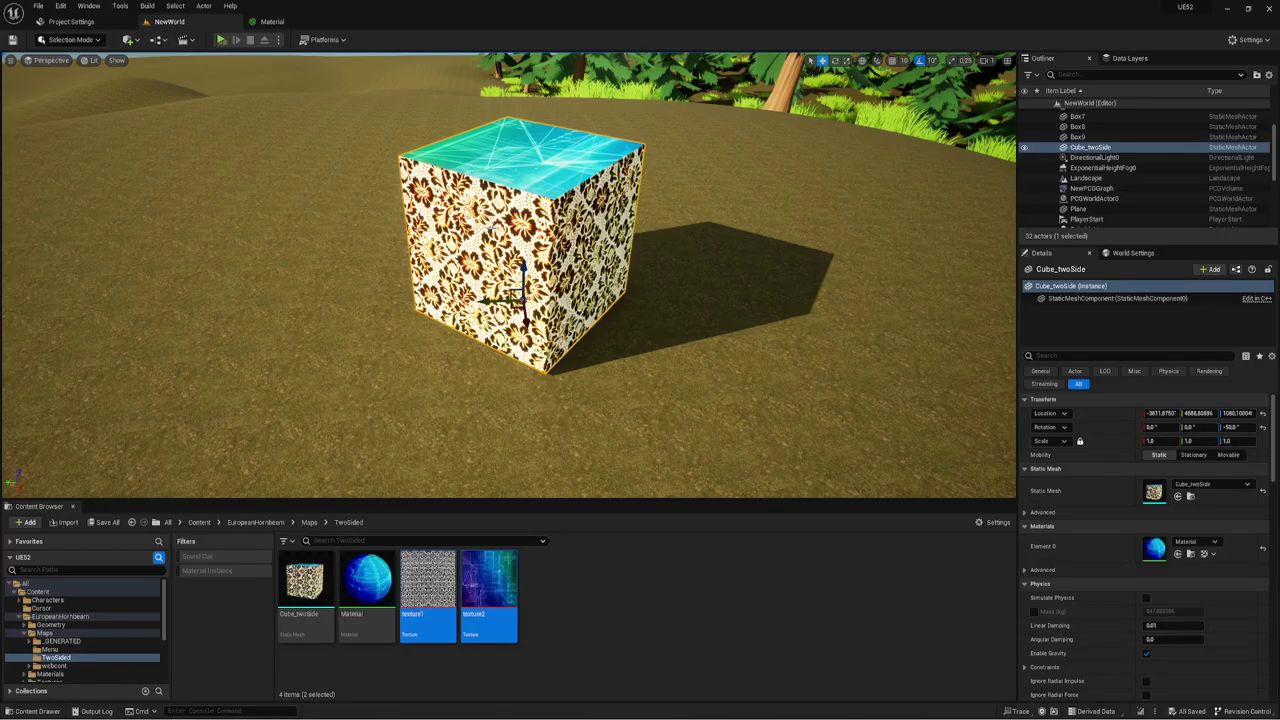
{"action": "scroll", "coordinate": [520, 270], "scroll_direction": "up", "scroll_amount": 6}
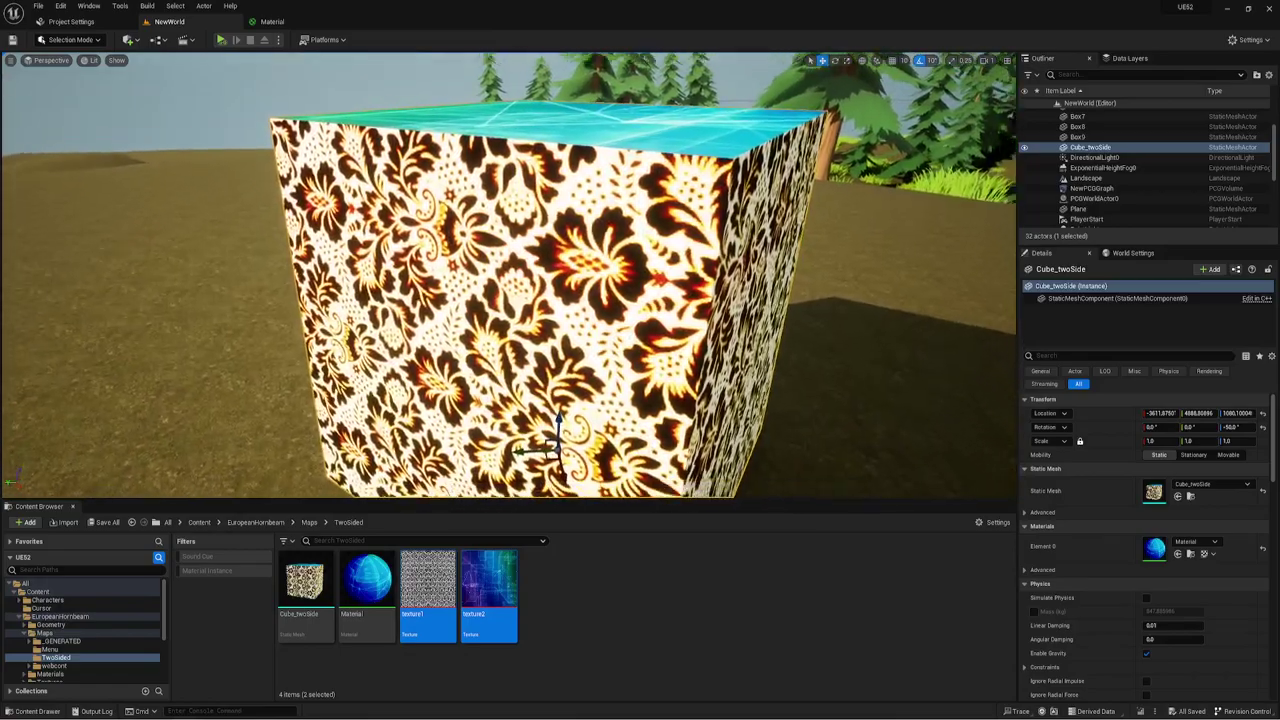
{"action": "right_click_drag", "start_coordinate": [520, 270], "coordinate": [440, 270]}
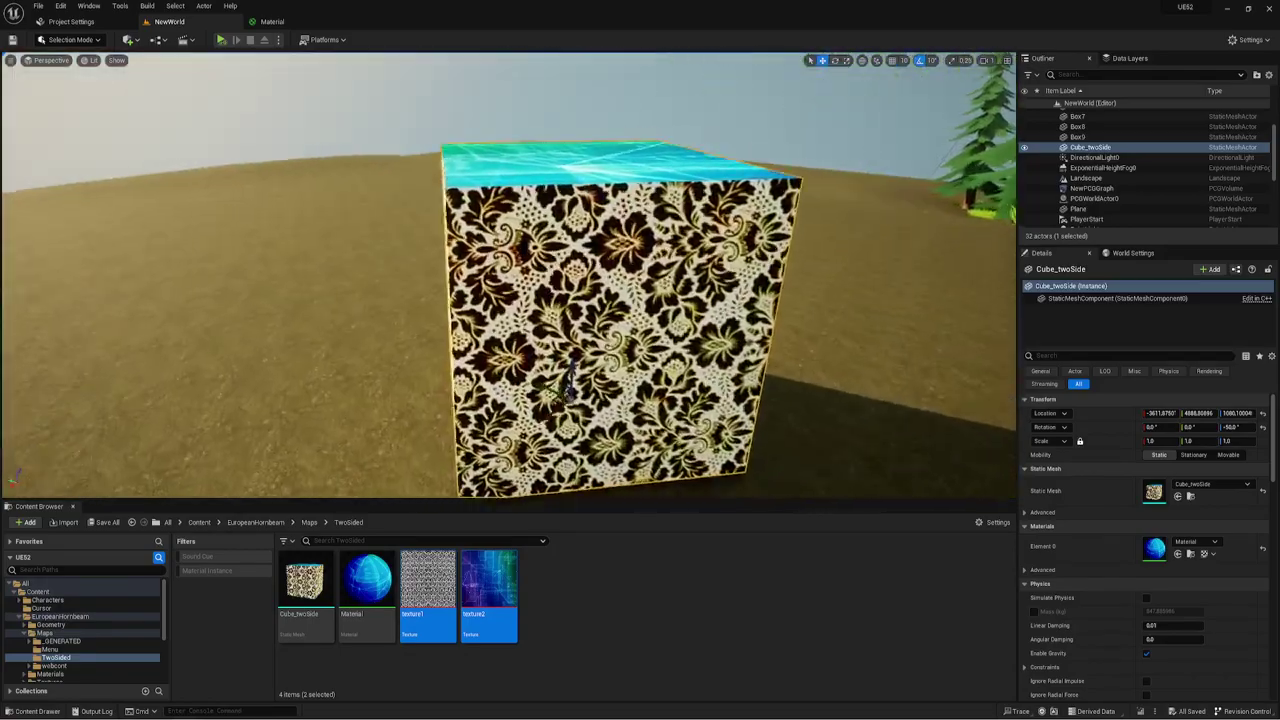
{"action": "key", "text": "f"}
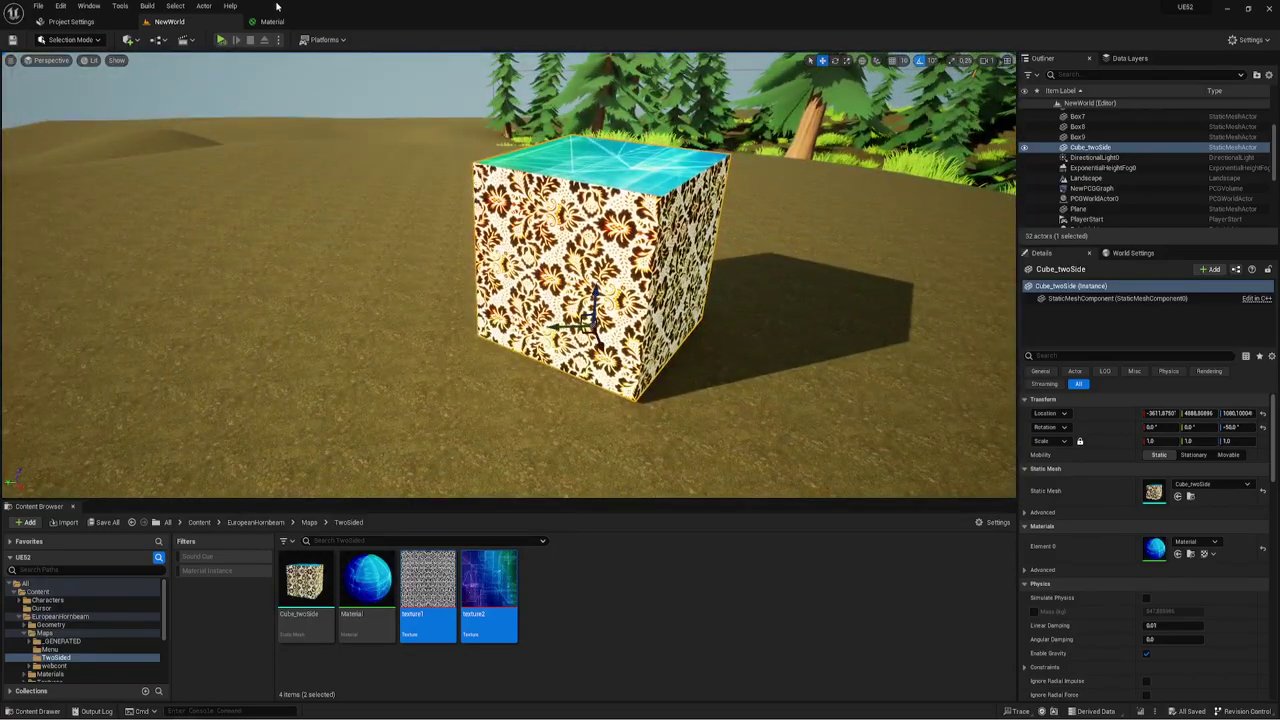
Apply and save the Saturate material change.
{"action": "left_click", "coordinate": [283, 22]}
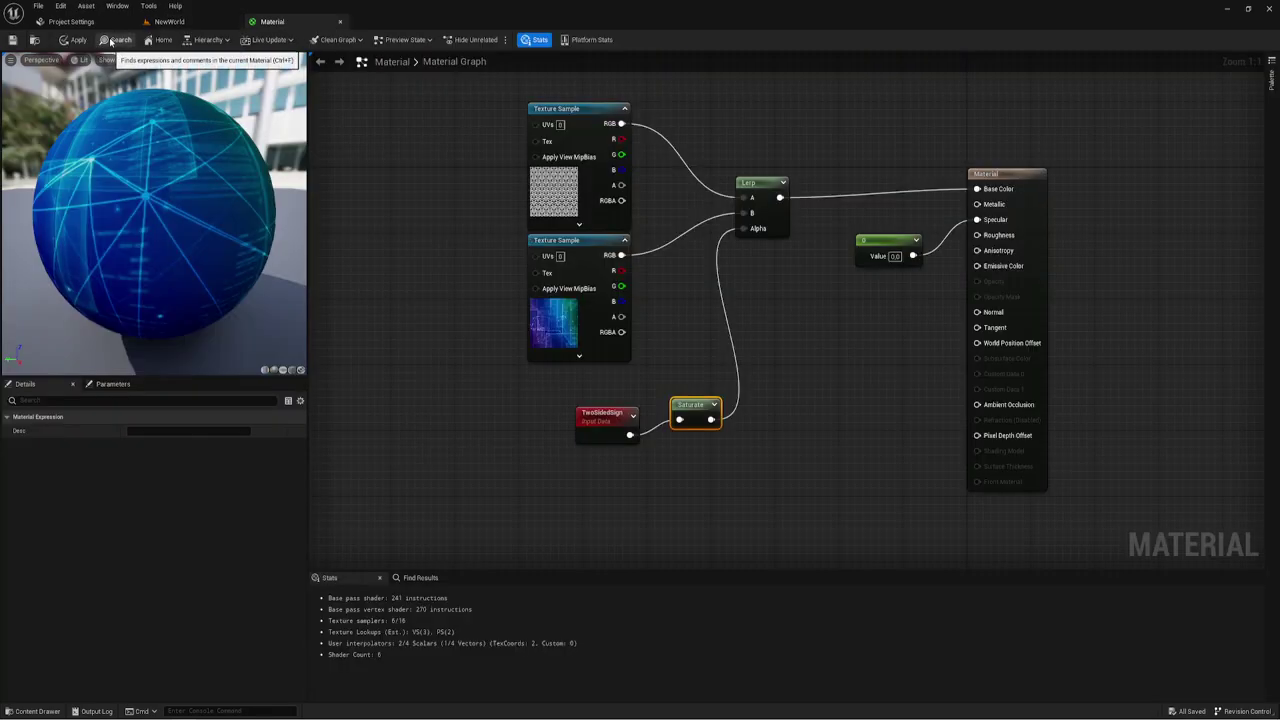
{"action": "left_click", "coordinate": [73, 40]}
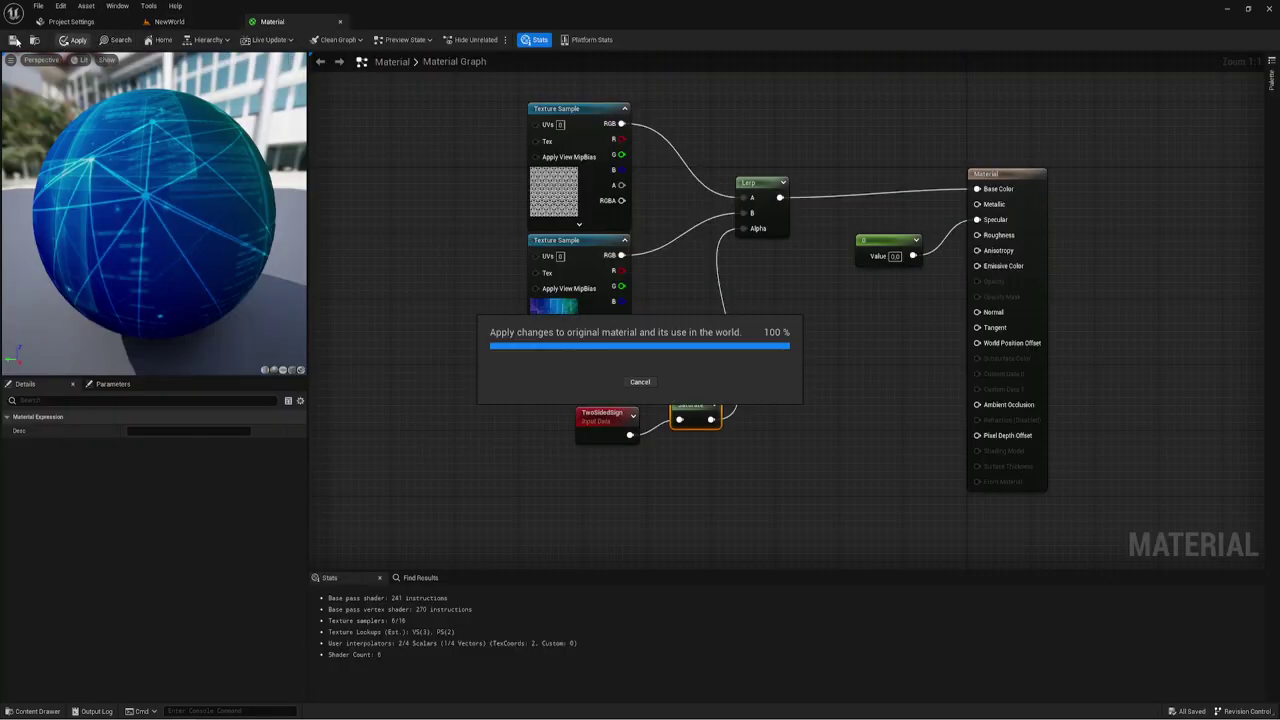
{"action": "left_click", "coordinate": [15, 40]}
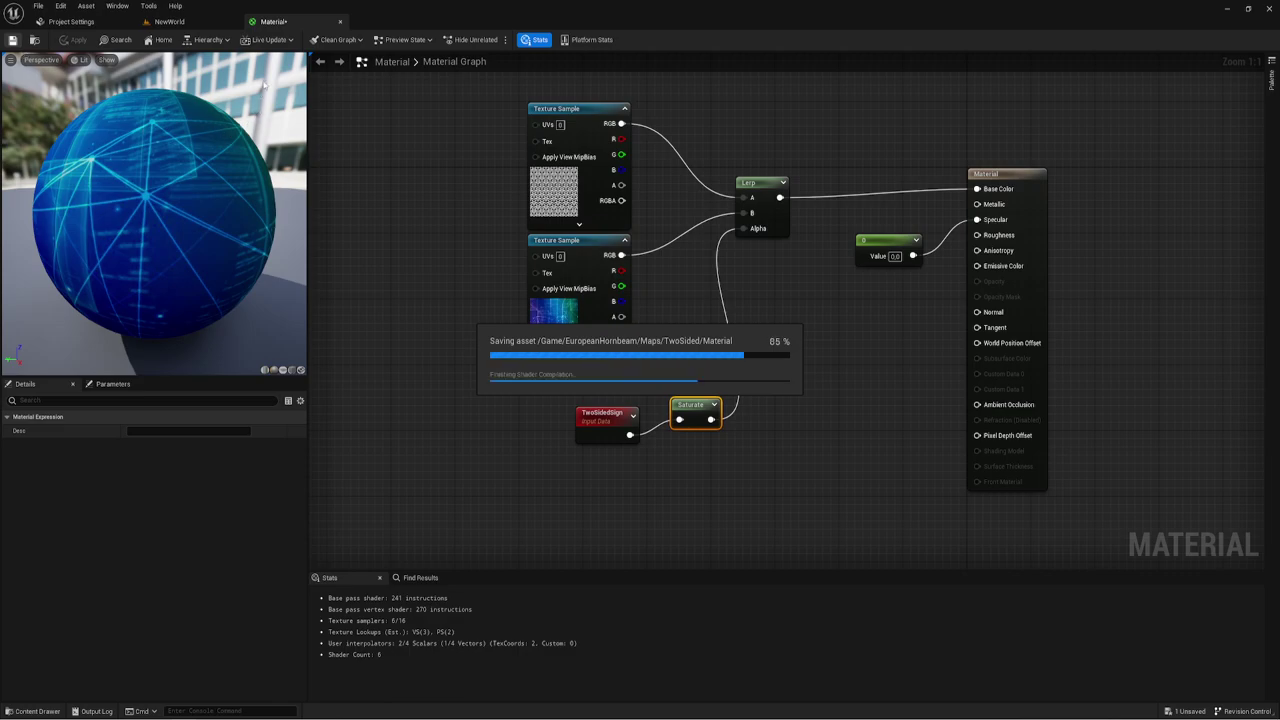
Re-check the cube's faces up close, then select TwoSidedSign and Saturate in the graph.
{"action": "left_click", "coordinate": [172, 22]}
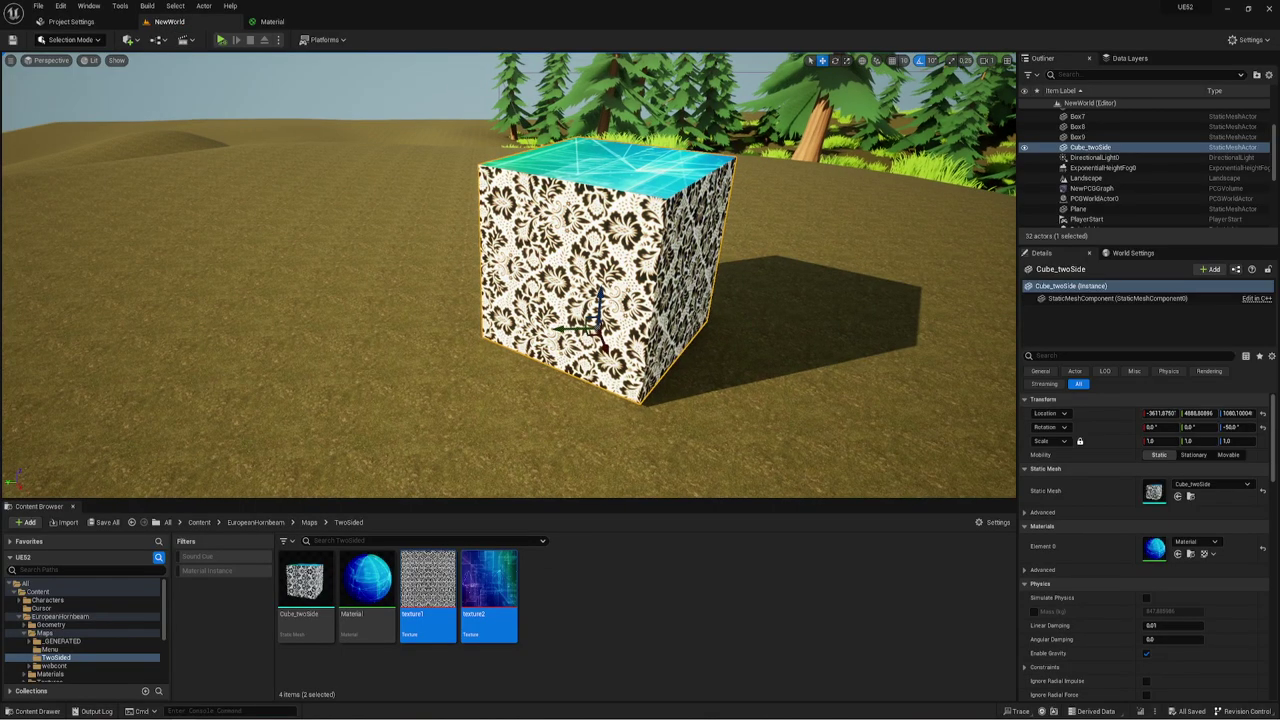
{"action": "left_click_drag", "start_coordinate": [530, 480], "coordinate": [530, 420]}
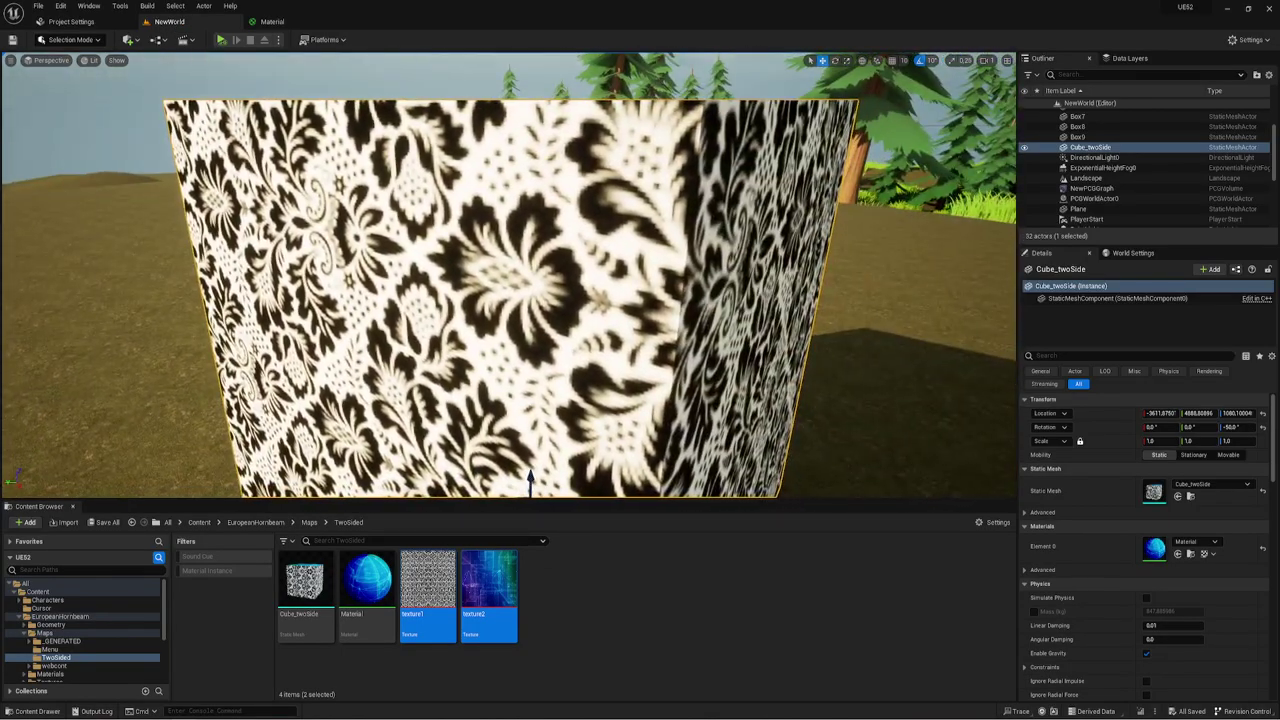
{"action": "left_click_drag", "start_coordinate": [530, 480], "coordinate": [536, 498]}
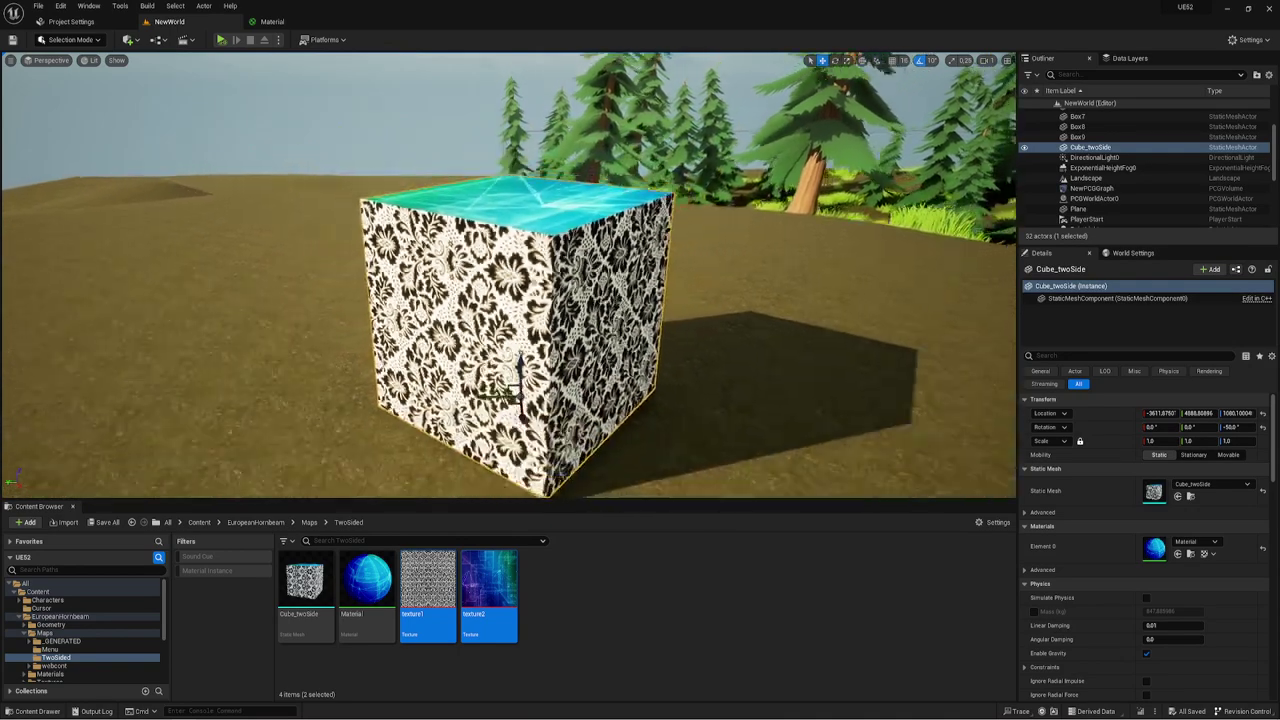
{"action": "left_click", "coordinate": [330, 22]}
{"action": "left_click_drag", "start_coordinate": [530, 381], "coordinate": [772, 474]}
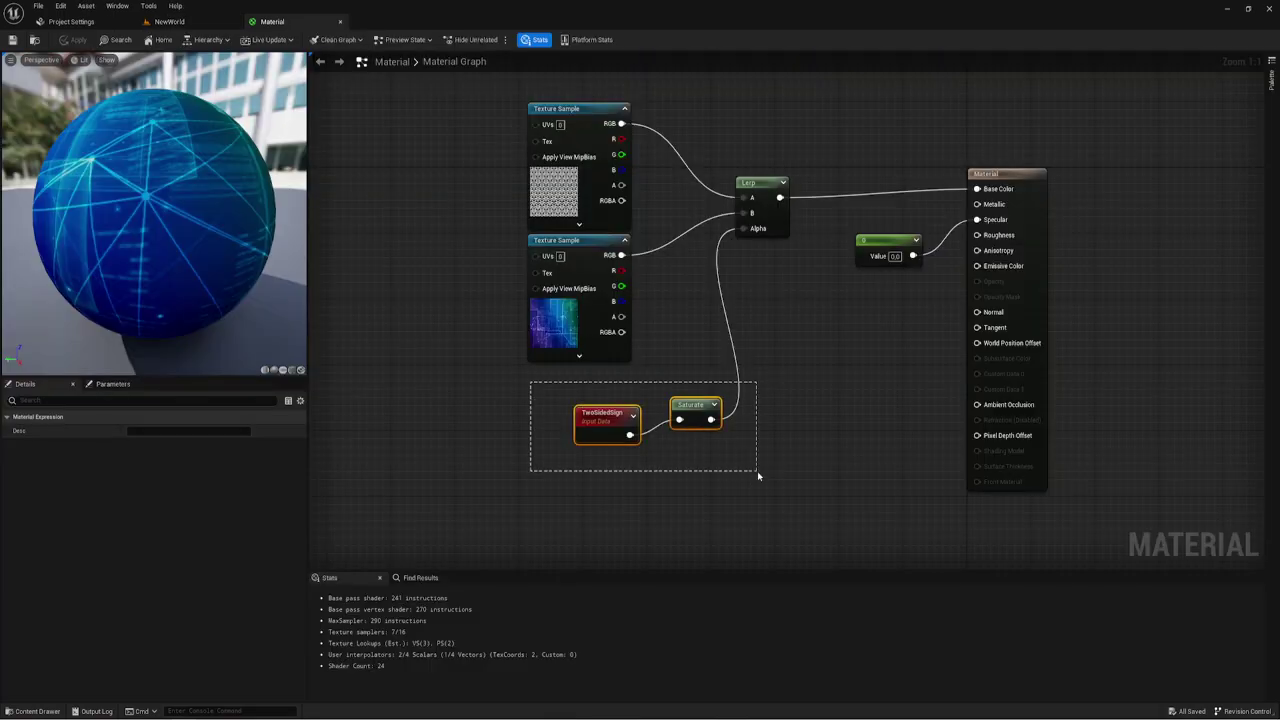
Move TwoSidedSign and Saturate up near the textures, then view Cube_twoSide from its other side.
{"action": "left_click_drag", "start_coordinate": [628, 422], "coordinate": [620, 398]}
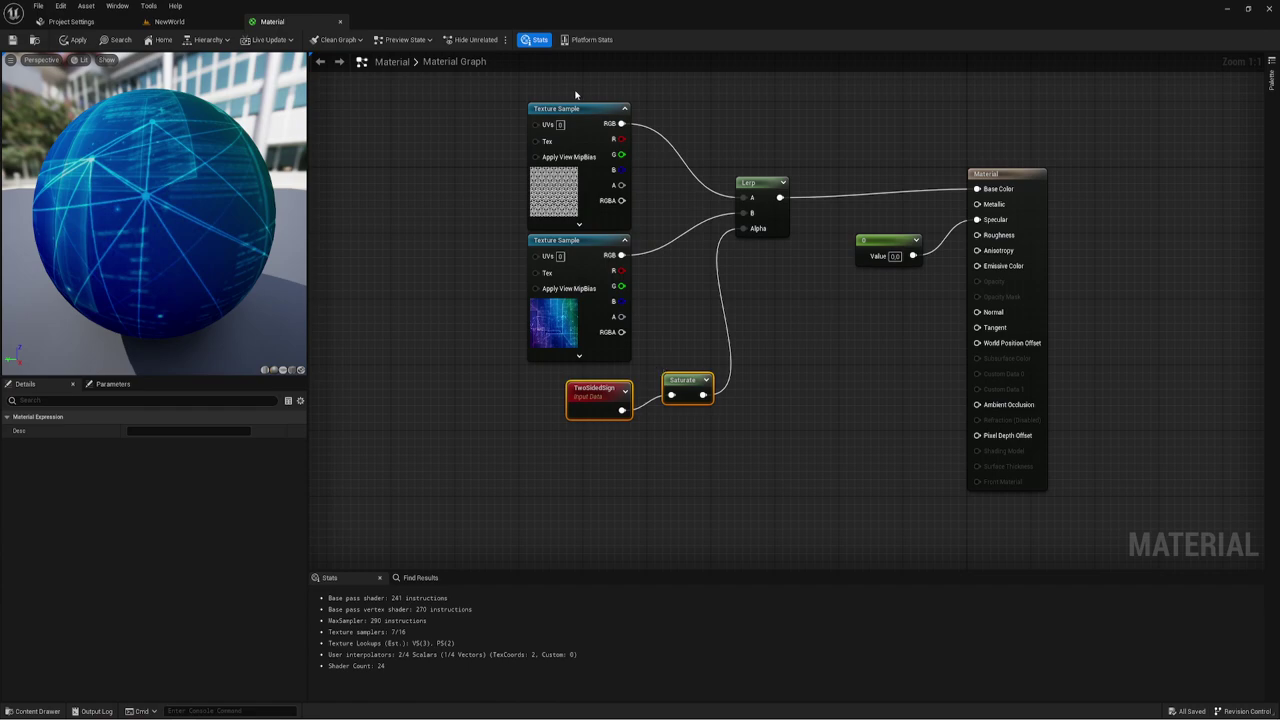
{"action": "left_click", "coordinate": [189, 22]}
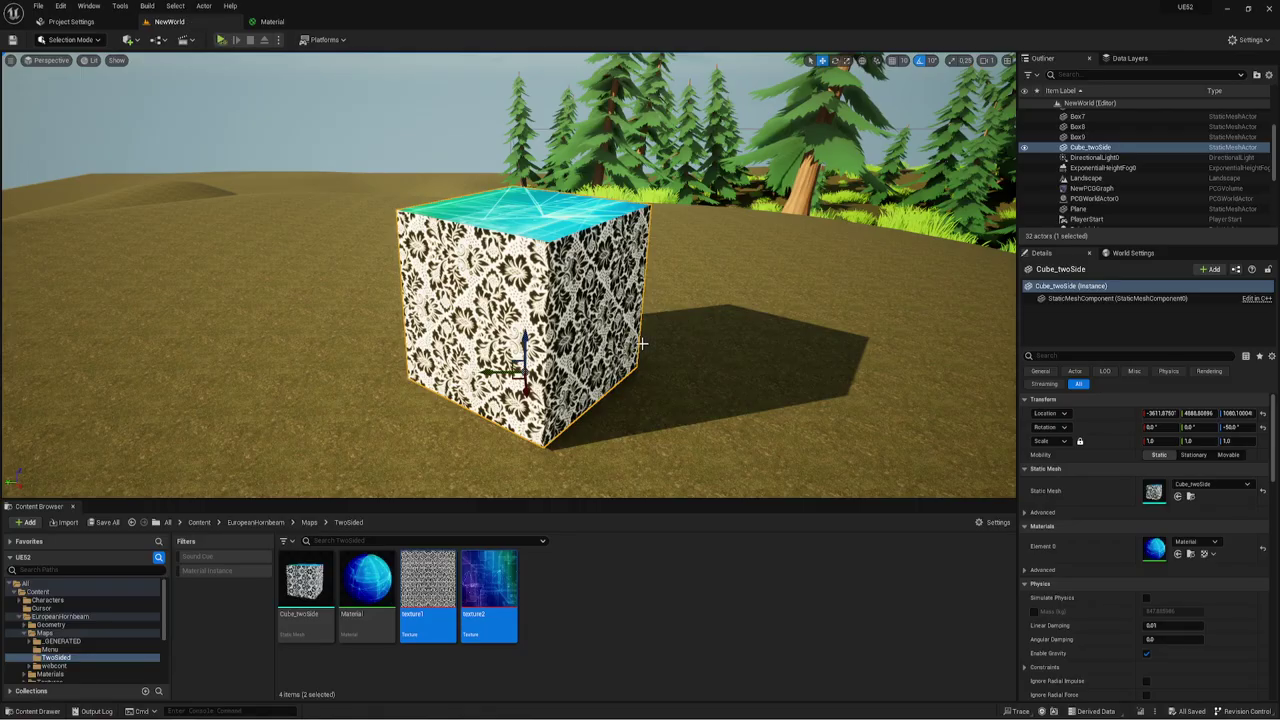
{"action": "mouse_move", "coordinate": [641, 343]}
{"action": "left_mouse_down", "text": "alt"}
{"action": "mouse_move", "coordinate": [548, 118]}
{"action": "mouse_move", "coordinate": [700, 100]}
{"action": "mouse_move", "coordinate": [643, 343]}
{"action": "left_mouse_up", "text": "alt"}
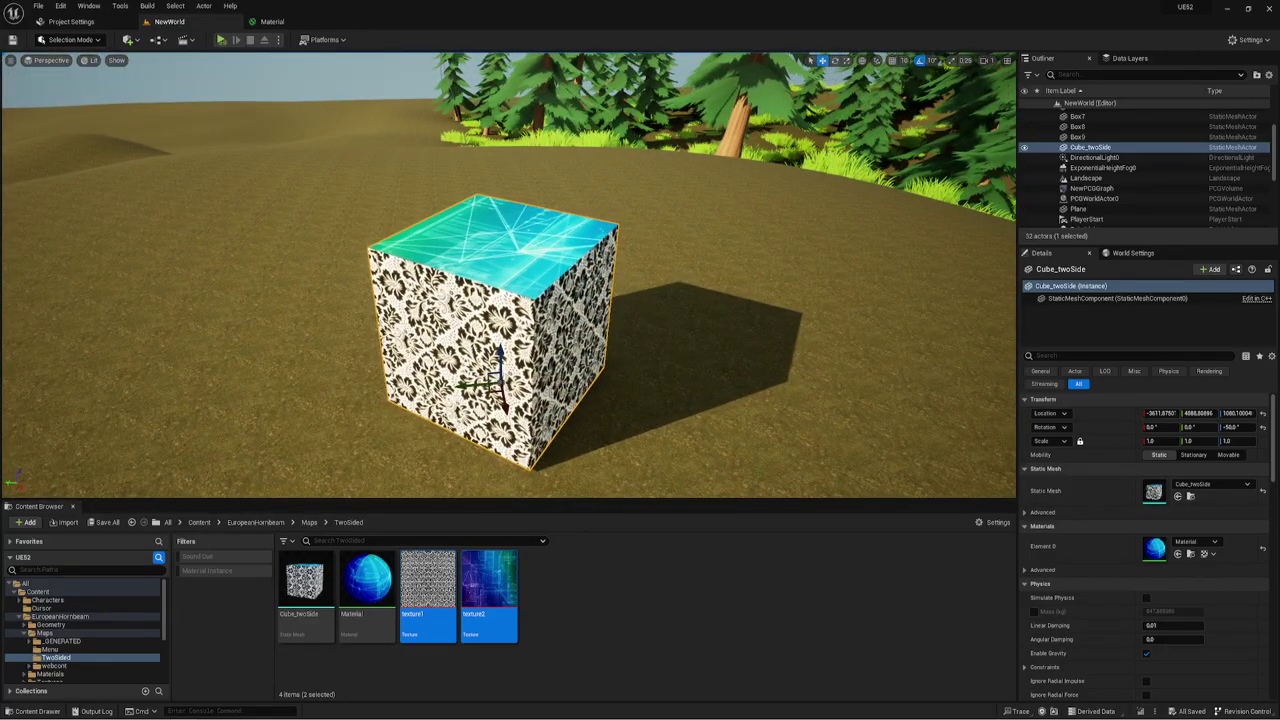